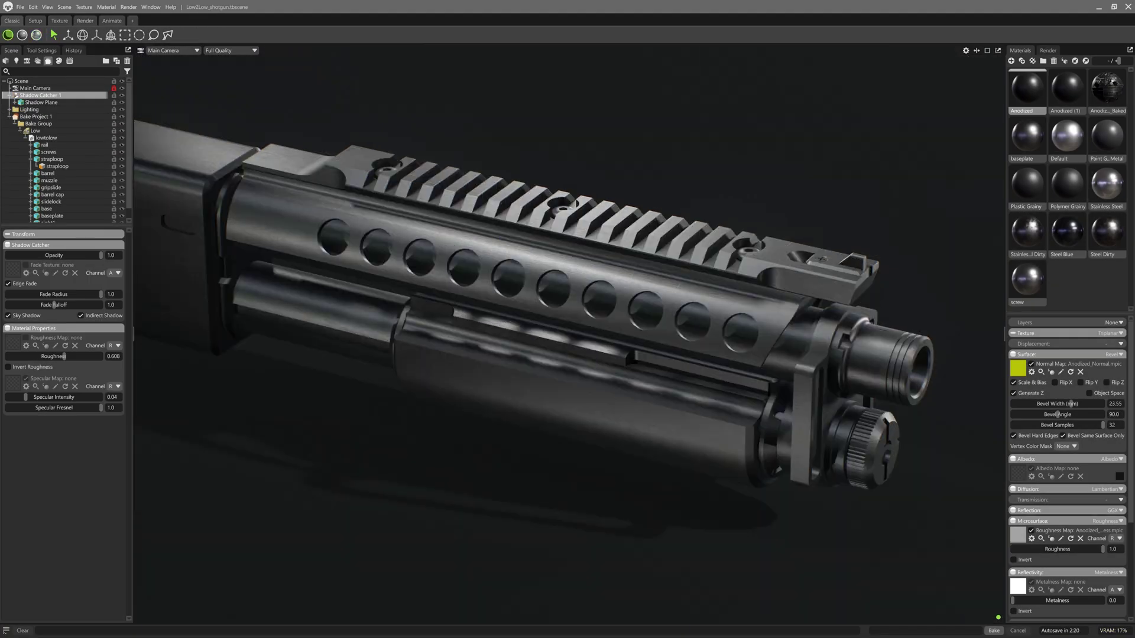
- Show the bake project's settings and add a renamed new folder under Smart Material
{"action": "left_click", "coordinate": [65, 117]}
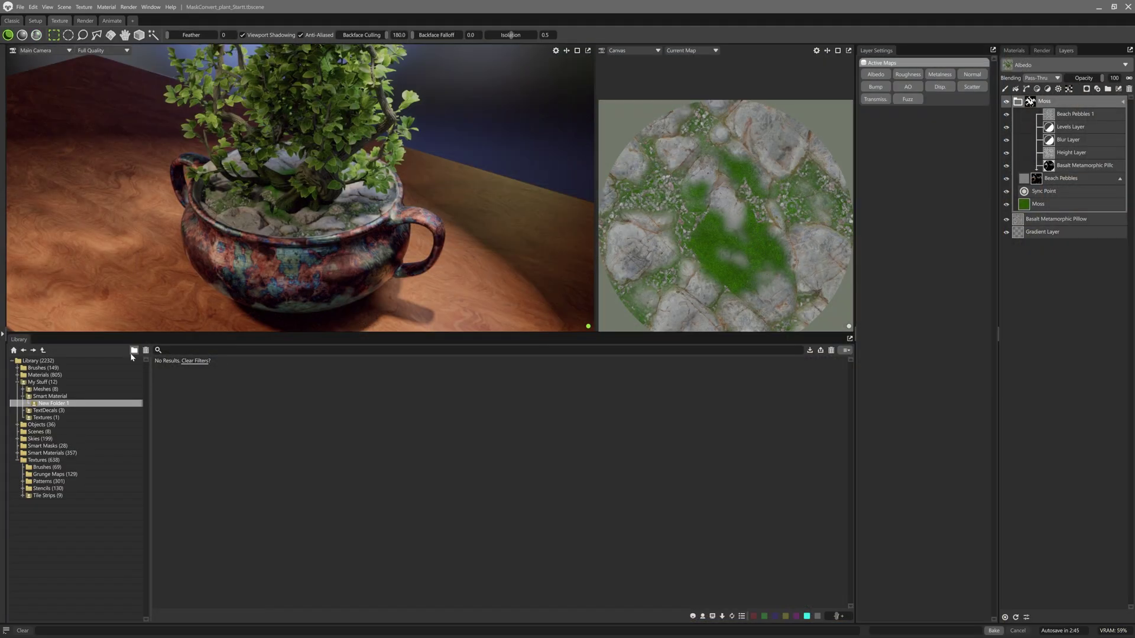
{"action": "left_click", "coordinate": [130, 353]}
{"action": "double_click", "coordinate": [59, 404]}
{"action": "key", "text": "Return"}
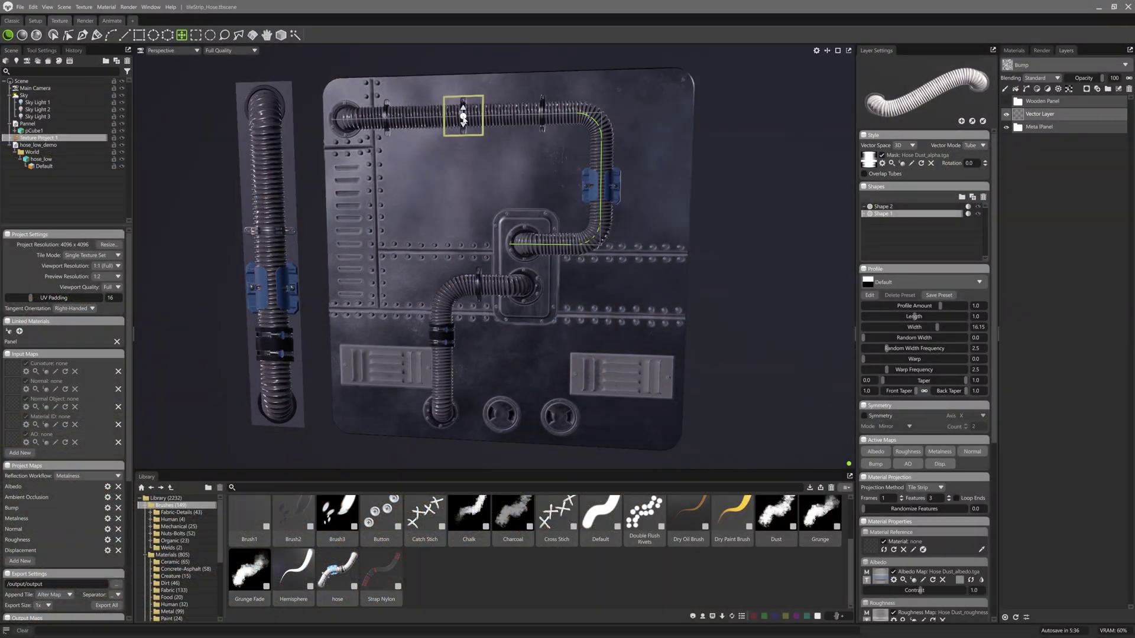
- Slide the hose control point, then use Displacement as mask source with value 0.687
{"action": "mouse_move", "coordinate": [464, 119]}
{"action": "left_mouse_down"}
{"action": "mouse_move", "coordinate": [523, 125]}
{"action": "mouse_move", "coordinate": [426, 128]}
{"action": "mouse_move", "coordinate": [464, 119]}
{"action": "left_mouse_up"}
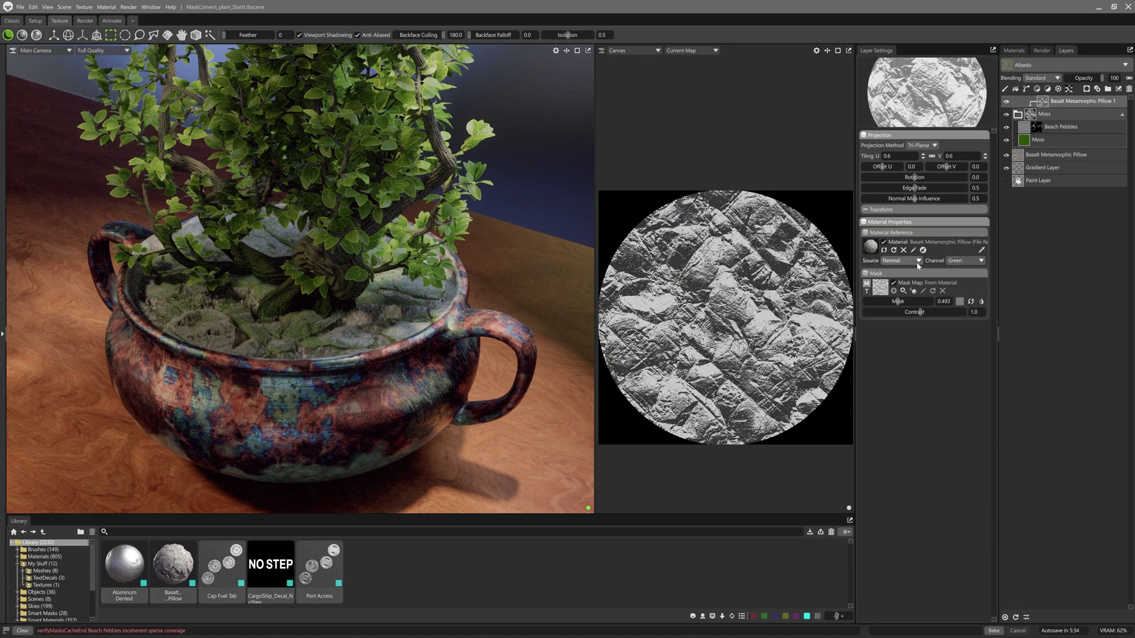
{"action": "left_click", "coordinate": [918, 262]}
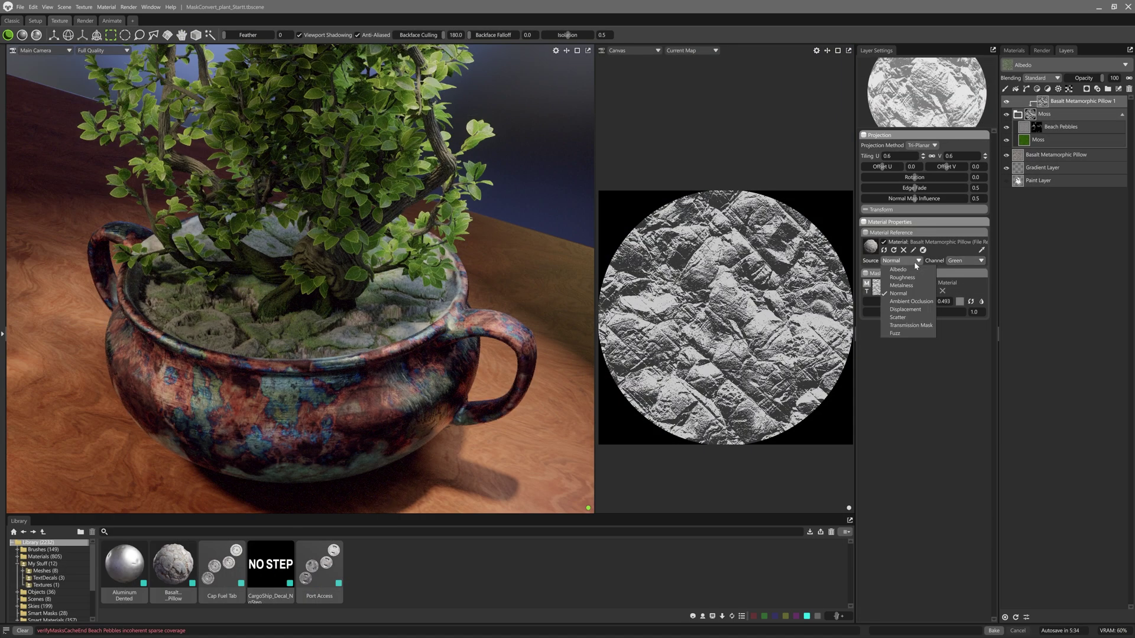
{"action": "left_click", "coordinate": [915, 309]}
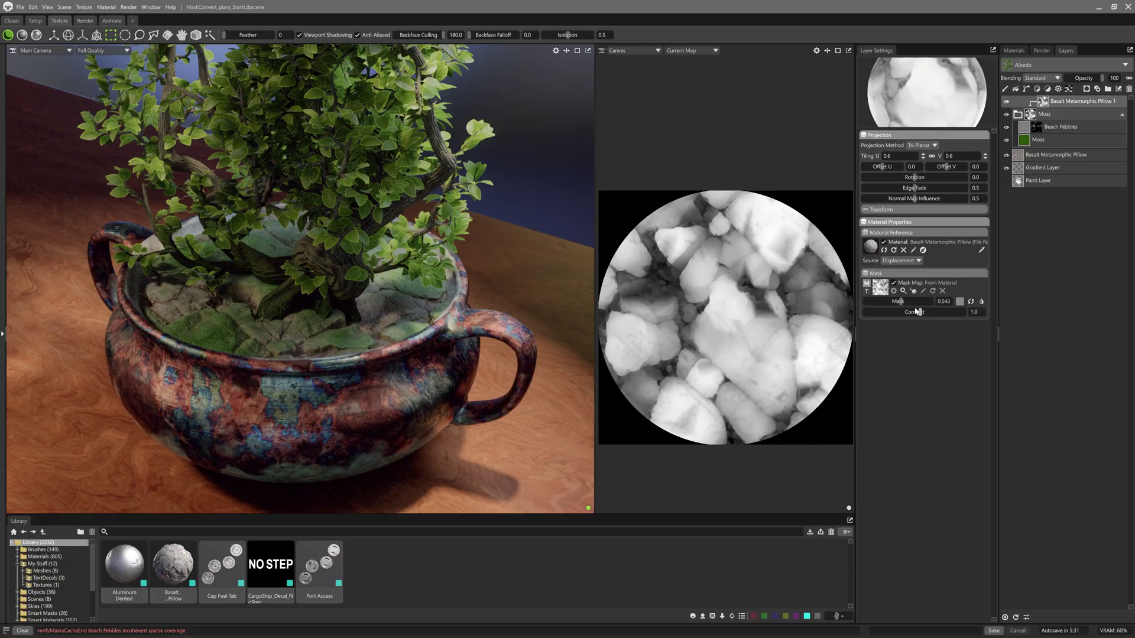
{"action": "left_click", "coordinate": [912, 303]}
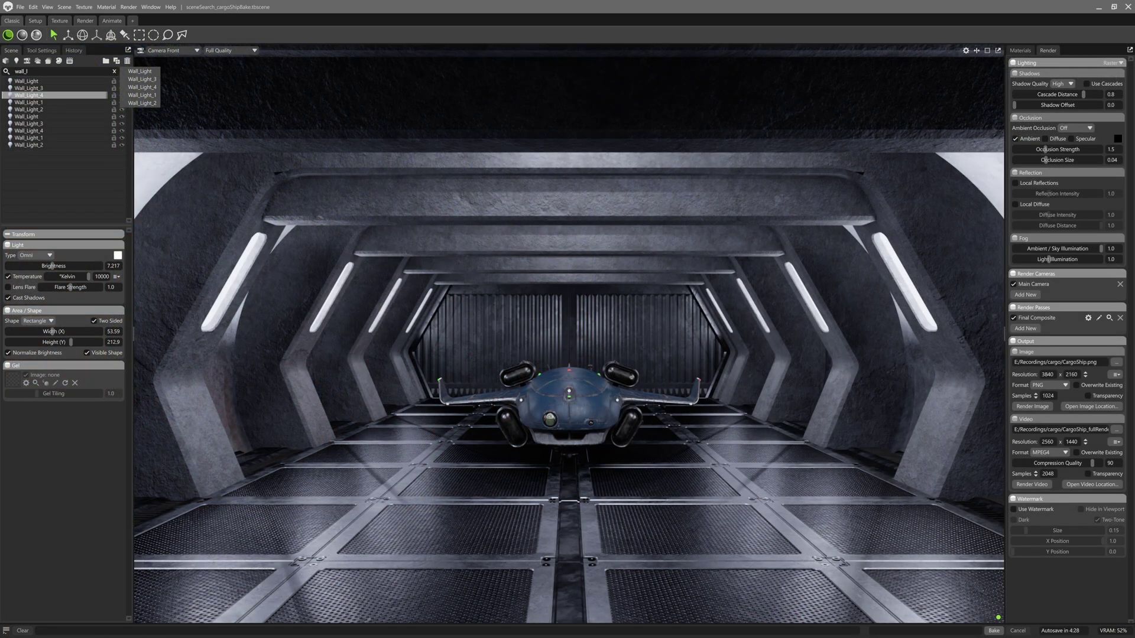
- Select all matching wall lights and recolour them together: purple, then green, then orange
{"action": "left_click", "coordinate": [59, 146], "text": "shift"}
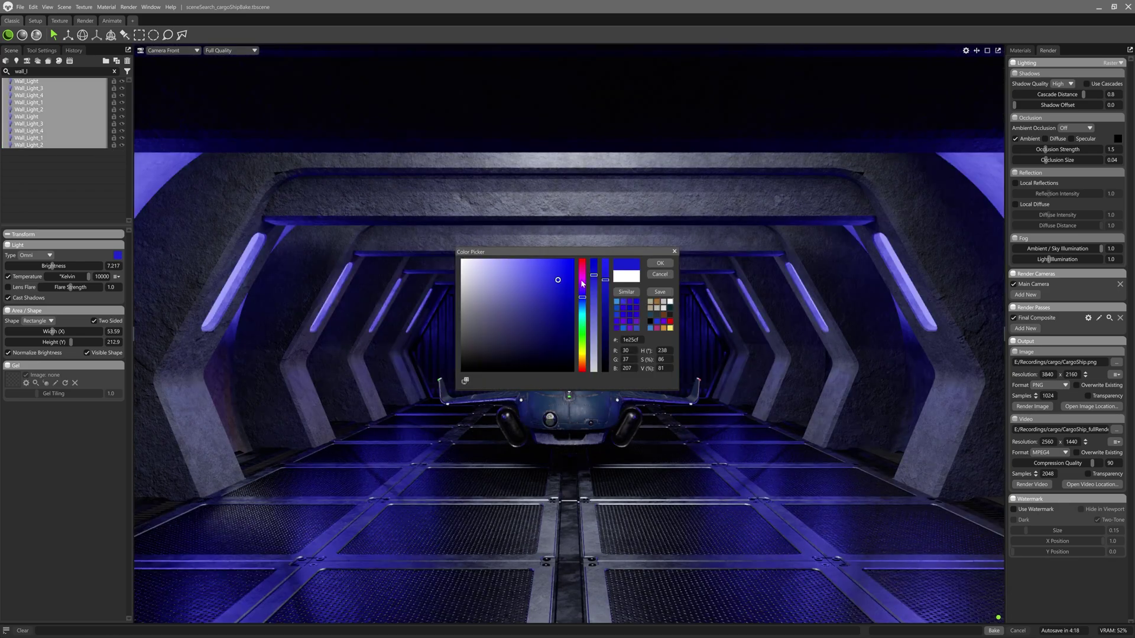
{"action": "left_click_drag", "start_coordinate": [582, 284], "coordinate": [579, 280]}
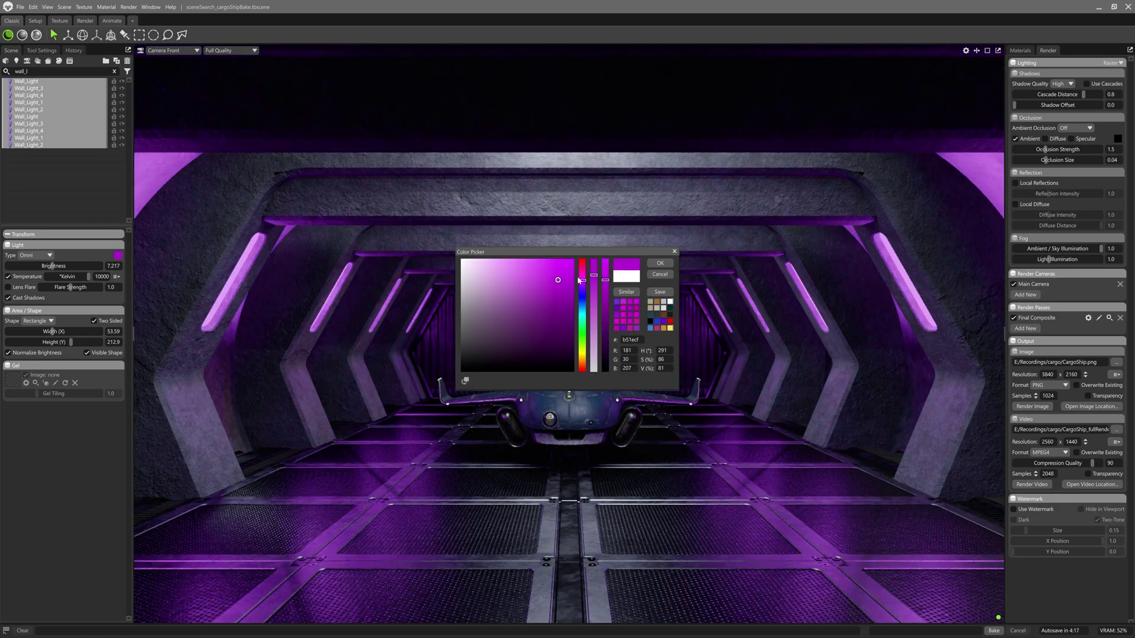
{"action": "left_click", "coordinate": [584, 335]}
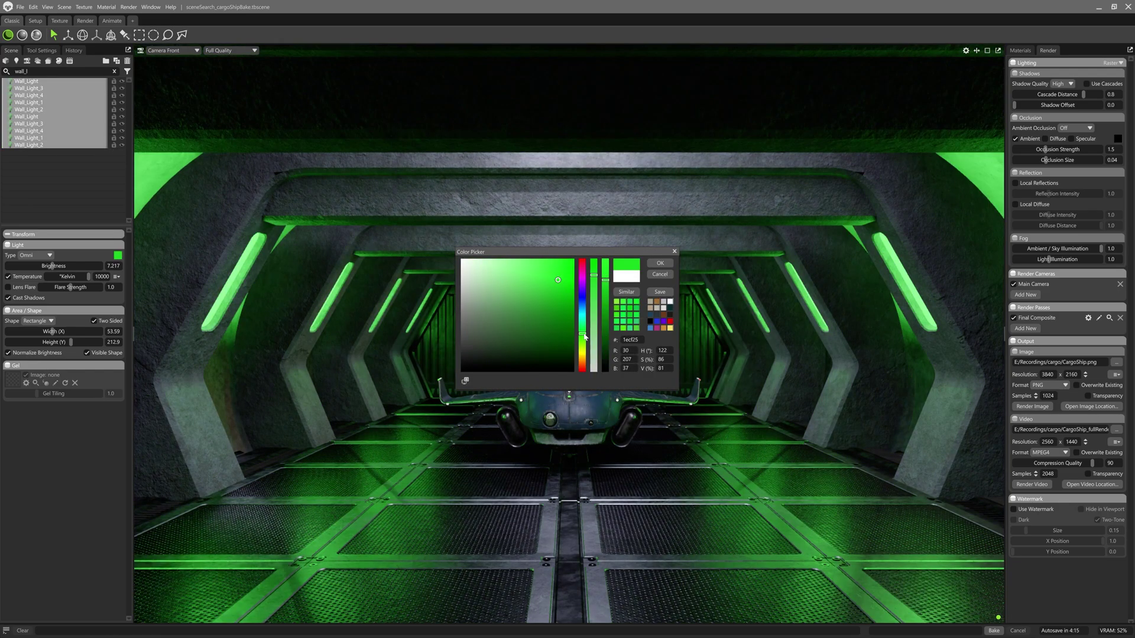
{"action": "left_click", "coordinate": [583, 364]}
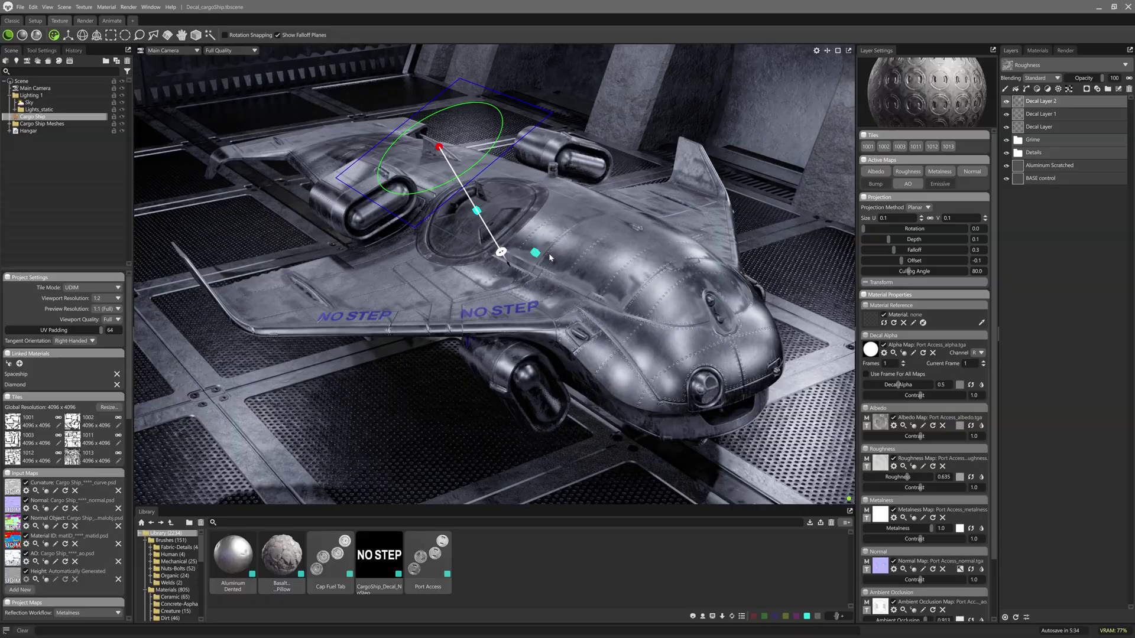
- Move the projector to the left engine pod and add a blue decal layer with NO STEP alpha
{"action": "left_click_drag", "start_coordinate": [509, 242], "coordinate": [451, 176]}
{"action": "scroll", "coordinate": [451, 176], "scroll_direction": "down", "scroll_amount": 5}
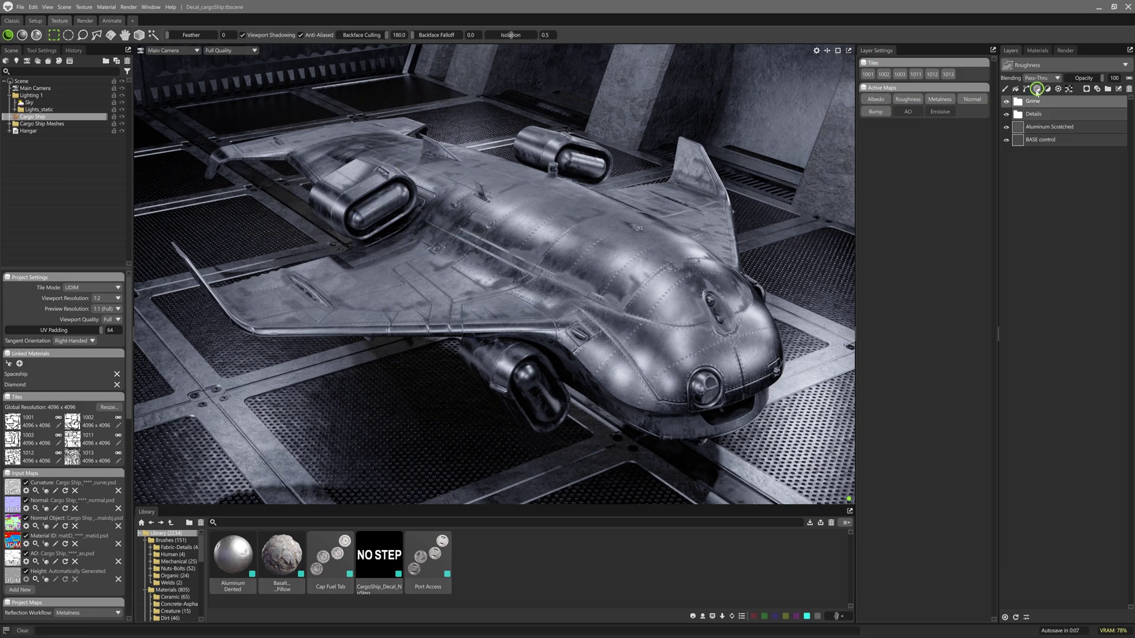
{"action": "left_click", "coordinate": [1037, 90]}
{"action": "left_click", "coordinate": [960, 426]}
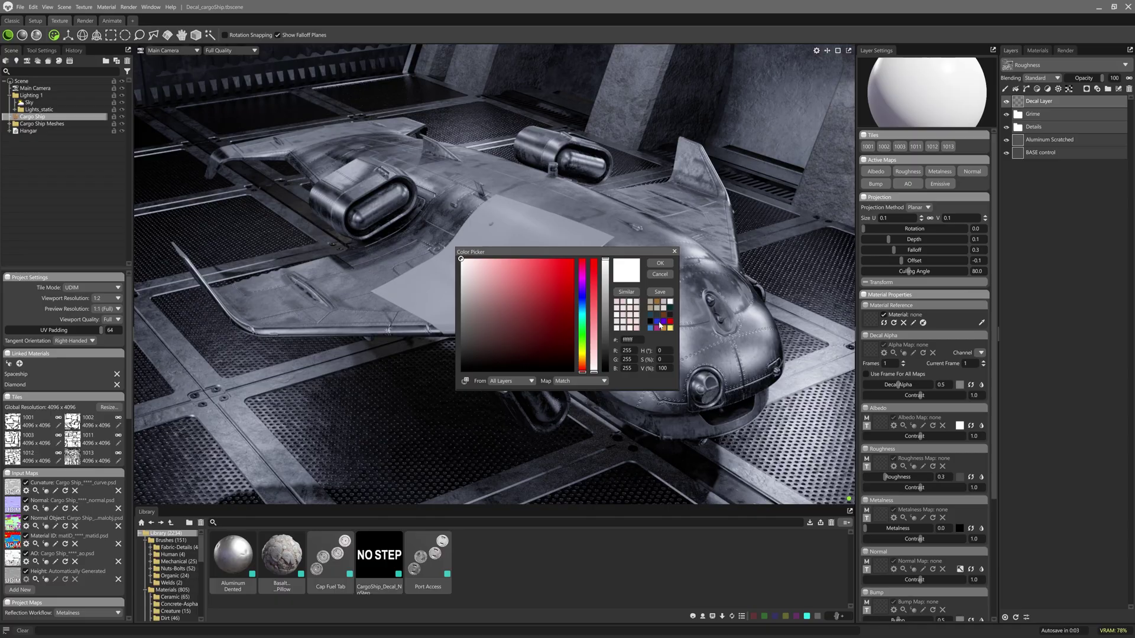
{"action": "left_click_drag", "start_coordinate": [407, 553], "coordinate": [870, 350]}
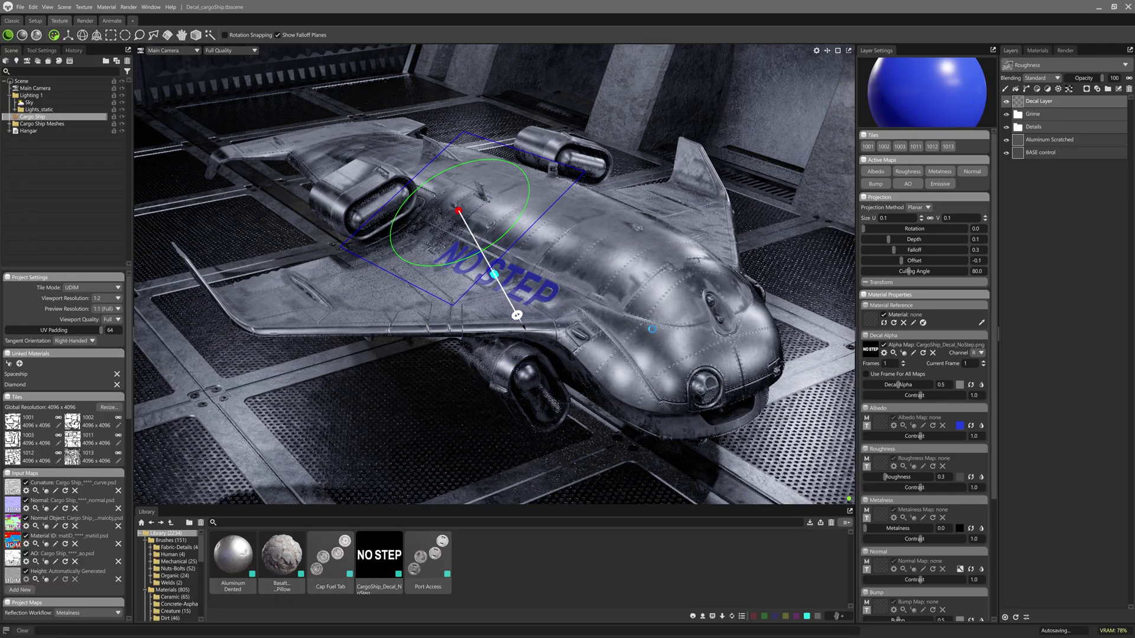
{"action": "left_click_drag", "start_coordinate": [494, 274], "coordinate": [560, 287]}
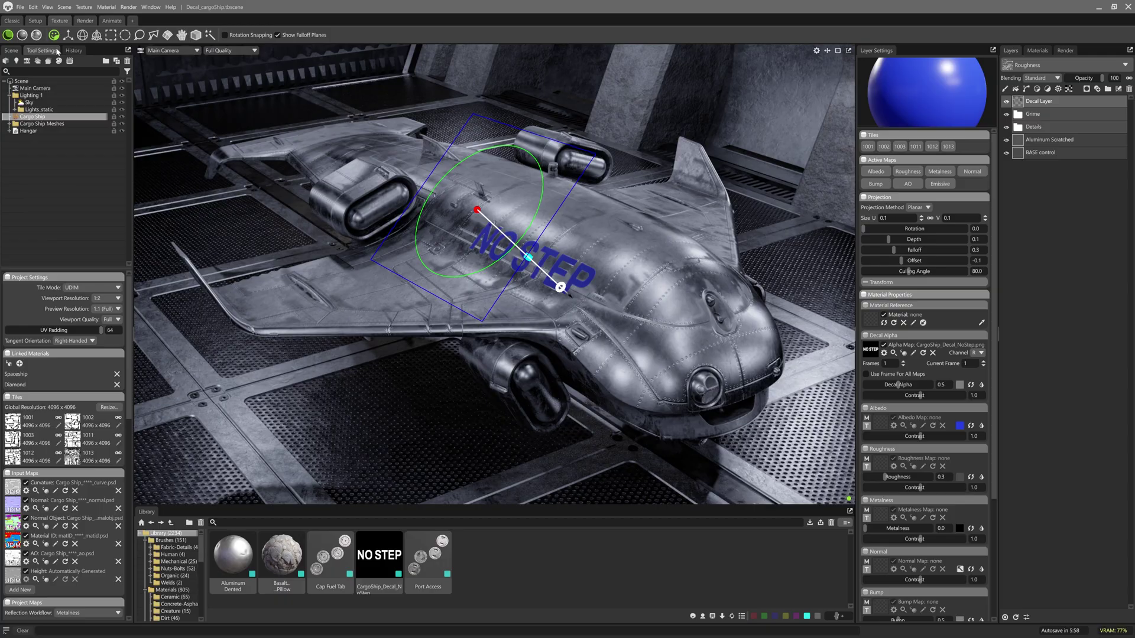
- Place the NO STEP decal on the left wing and bring up its layer menu
{"action": "left_click", "coordinate": [54, 35]}
{"action": "left_click", "coordinate": [464, 229]}
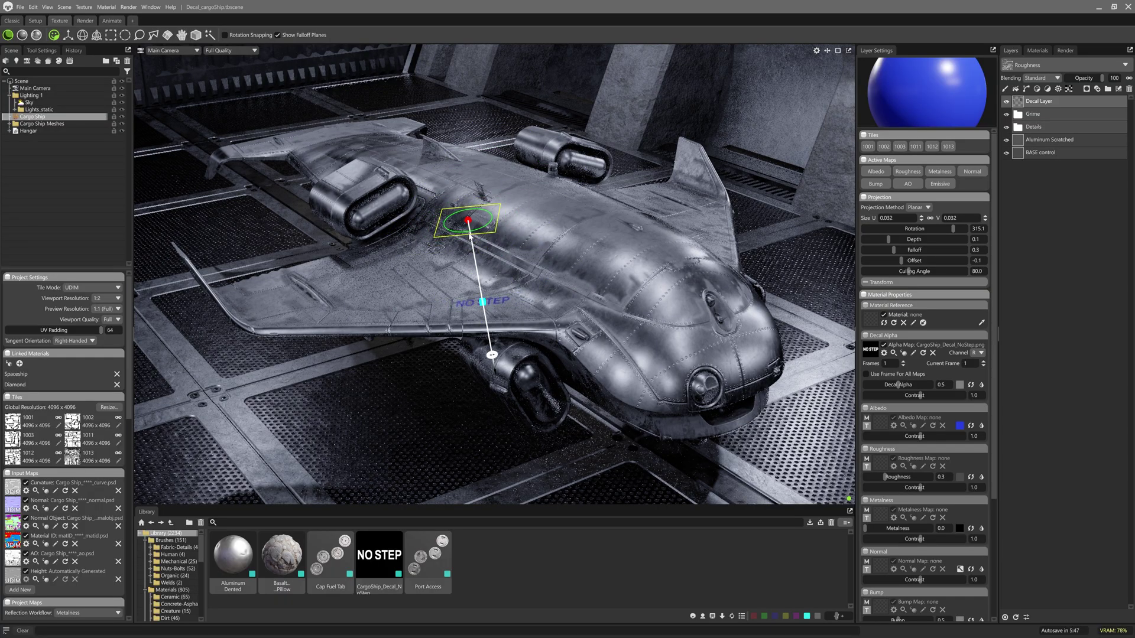
{"action": "scroll", "coordinate": [467, 224], "scroll_direction": "up", "scroll_amount": 3}
{"action": "left_click", "coordinate": [356, 317]}
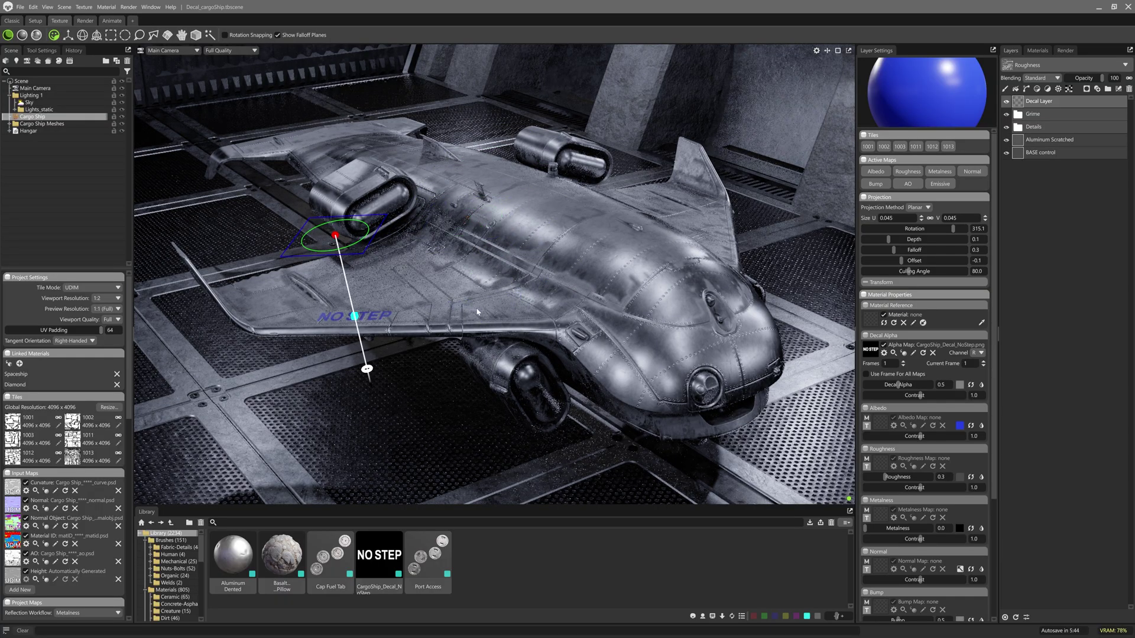
{"action": "right_click", "coordinate": [1021, 108]}
- Duplicate the NO STEP decal layer and place the copy on the right wing
{"action": "left_click", "coordinate": [1069, 118]}
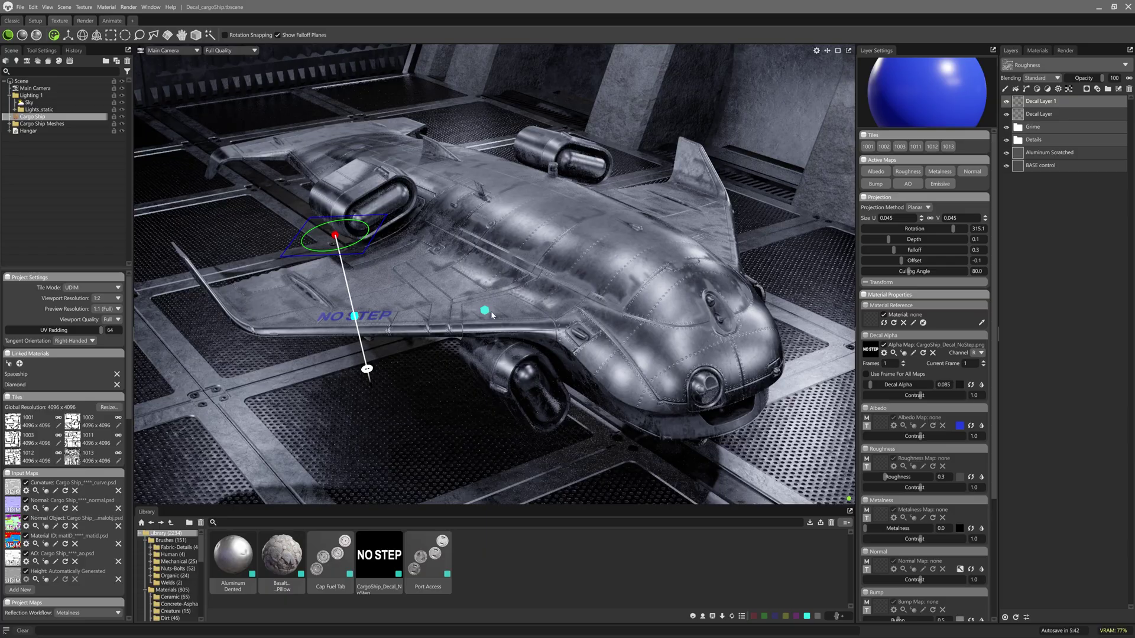
{"action": "left_click", "coordinate": [501, 315]}
{"action": "key", "text": "ctrl+z"}
- Drag the Port Access decal onto the hull, shrink it and move it lower
{"action": "left_click_drag", "start_coordinate": [444, 566], "coordinate": [477, 210]}
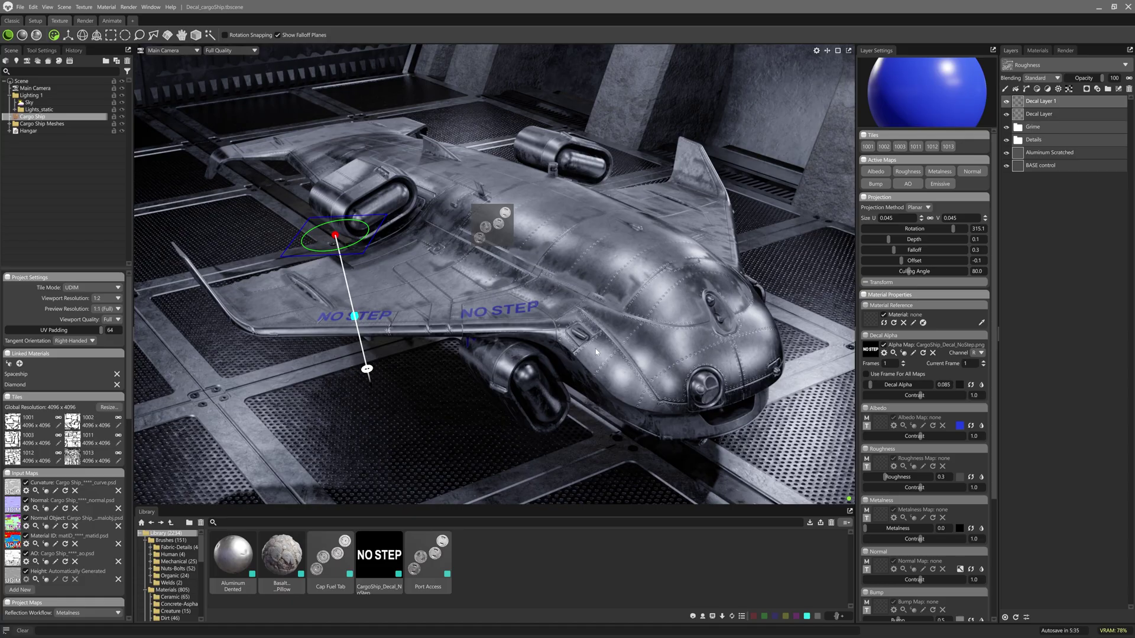
{"action": "left_click_drag", "start_coordinate": [591, 255], "coordinate": [499, 266]}
{"action": "left_click_drag", "start_coordinate": [511, 150], "coordinate": [585, 238]}
{"action": "left_click_drag", "start_coordinate": [648, 343], "coordinate": [657, 357]}
- Duplicate the Port Access decal layer and shift the copy across the hull
{"action": "right_click", "coordinate": [1068, 109]}
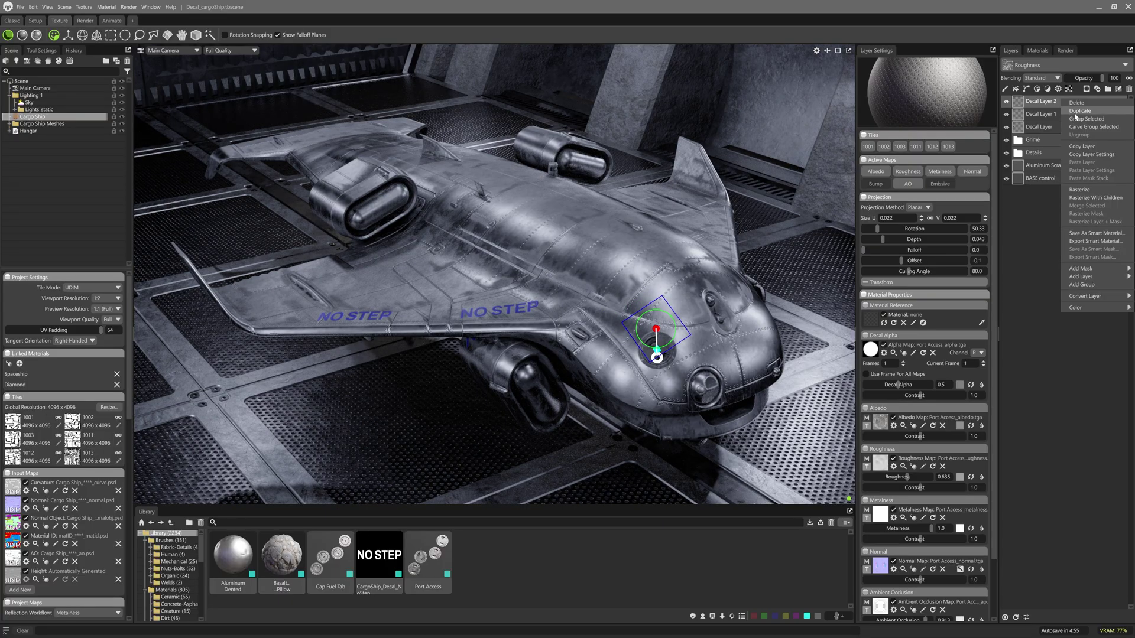
{"action": "left_click", "coordinate": [1090, 142]}
{"action": "left_click_drag", "start_coordinate": [519, 248], "coordinate": [528, 257]}
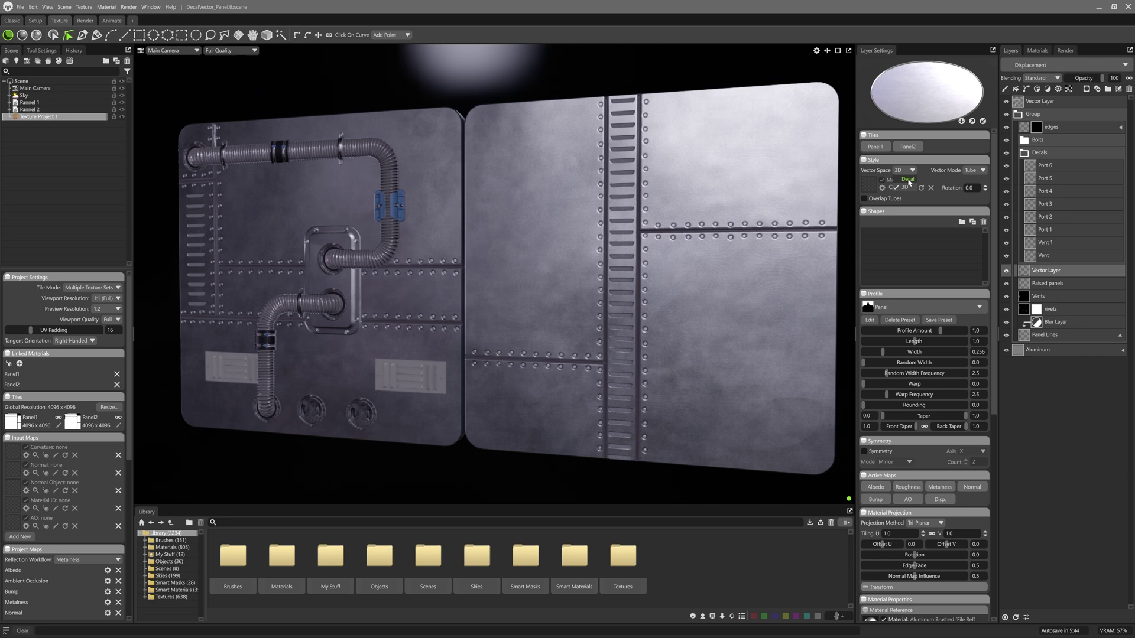
- With Vector Space set to Decal, draw ellipses and a covering rectangle on the right panel
{"action": "left_click", "coordinate": [908, 181]}
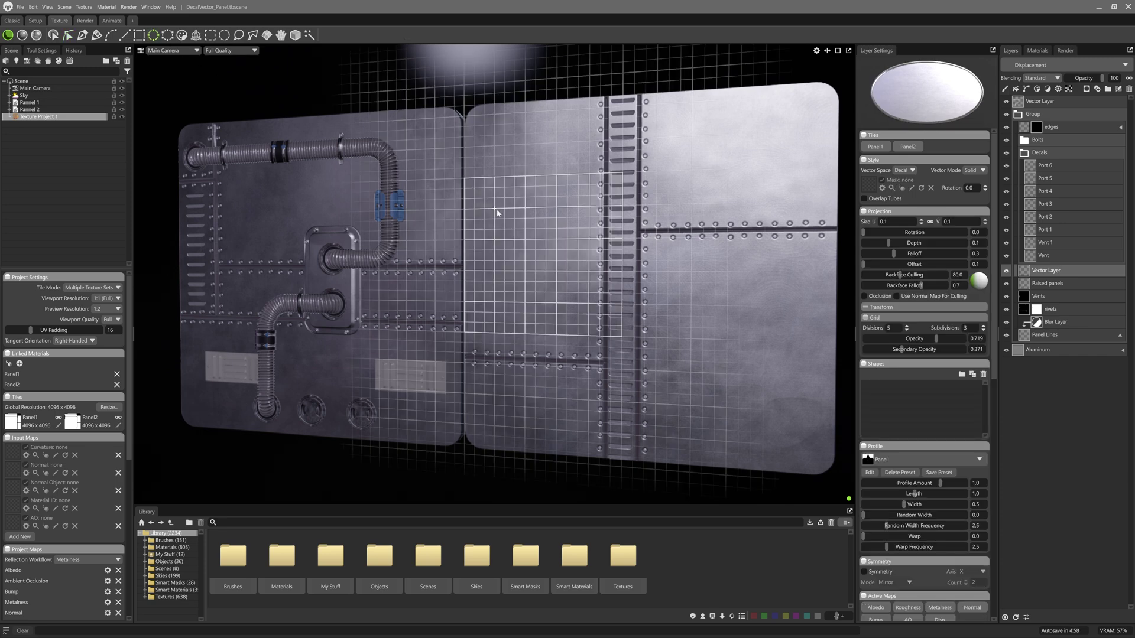
{"action": "mouse_move", "coordinate": [497, 214]}
{"action": "left_mouse_down"}
{"action": "mouse_move", "coordinate": [524, 238]}
{"action": "mouse_move", "coordinate": [589, 240]}
{"action": "left_mouse_up"}
{"action": "left_click_drag", "start_coordinate": [497, 272], "coordinate": [591, 303]}
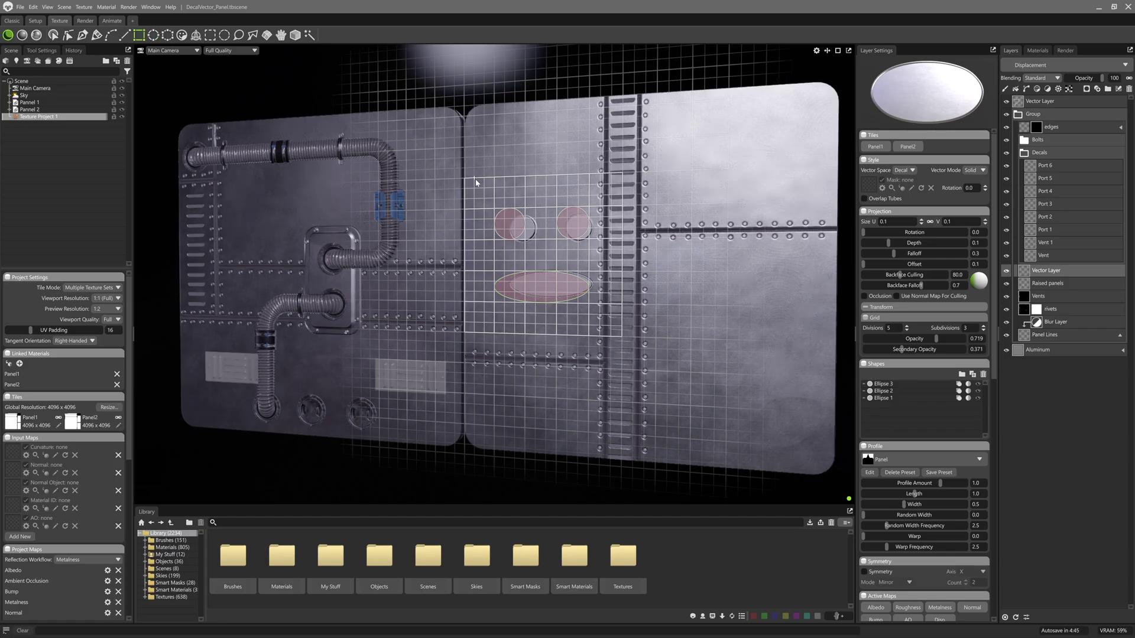
{"action": "left_click_drag", "start_coordinate": [475, 182], "coordinate": [611, 335]}
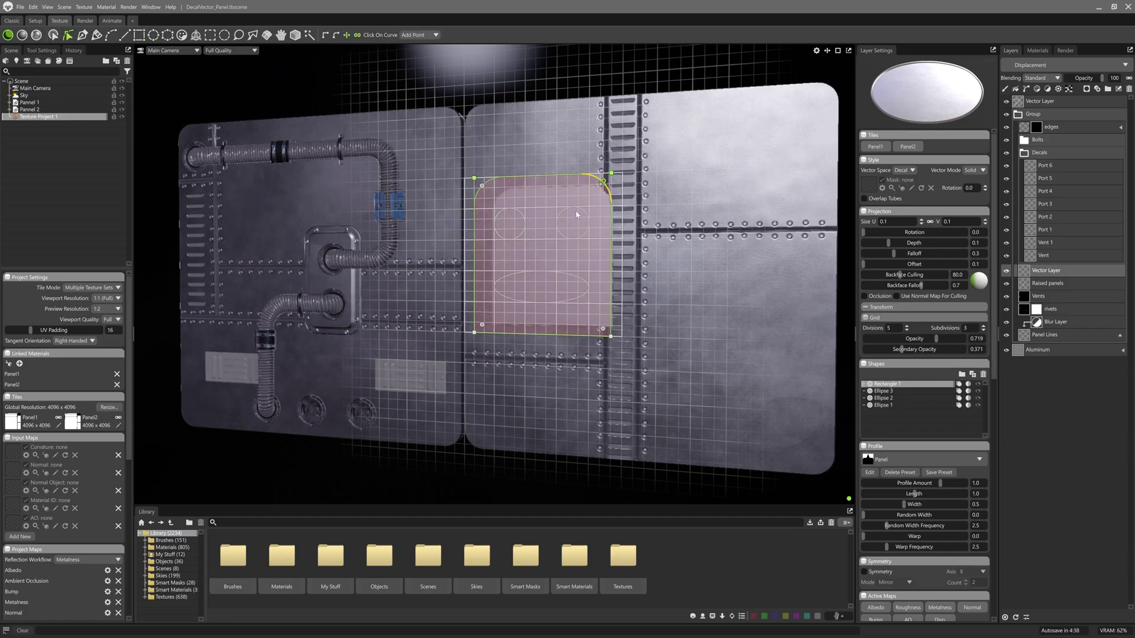
- Move the rectangle below the ellipses and set Ellipses 1, 2 and 3 to Subtract
{"action": "left_click_drag", "start_coordinate": [887, 384], "coordinate": [868, 412]}
{"action": "left_click", "coordinate": [959, 383]}
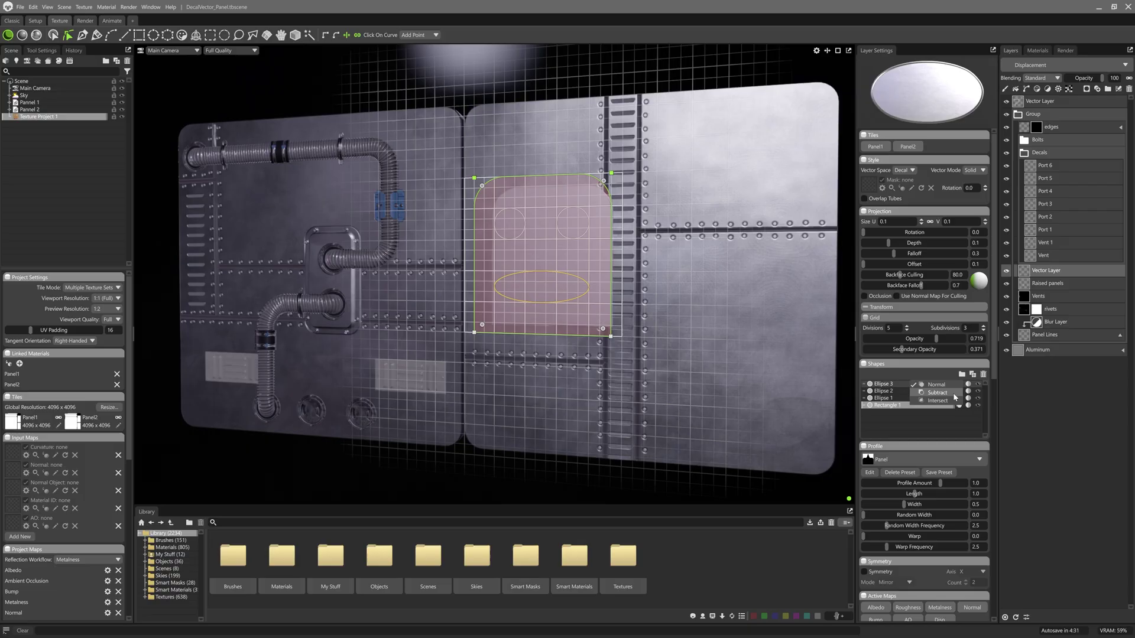
{"action": "left_click", "coordinate": [937, 391]}
{"action": "left_click", "coordinate": [959, 391]}
{"action": "left_click", "coordinate": [937, 399]}
{"action": "left_click", "coordinate": [959, 398]}
{"action": "left_click", "coordinate": [960, 407]}
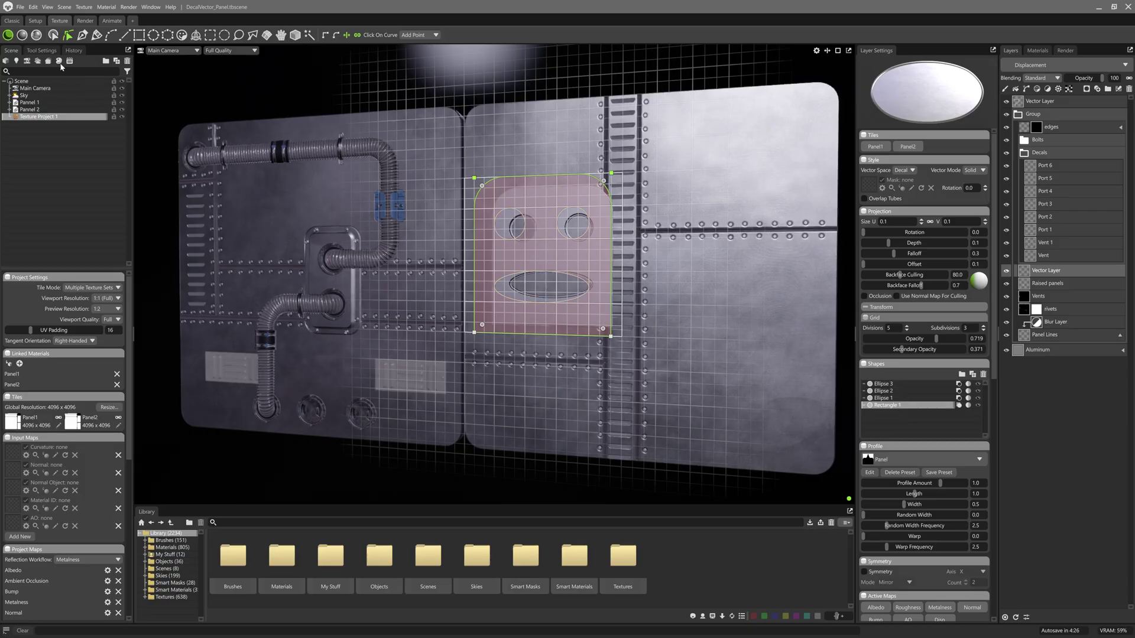
{"action": "left_click", "coordinate": [42, 50]}
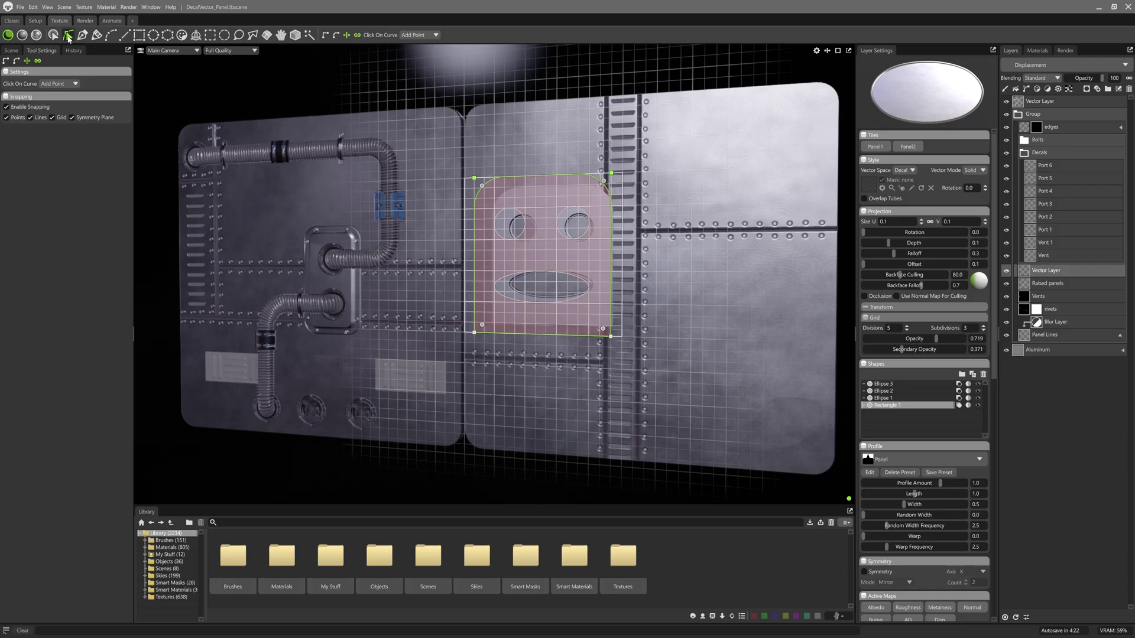
- Set Grid Subdivisions to 4 and stretch both circle cutouts upward into egg shapes
{"action": "left_click", "coordinate": [572, 215]}
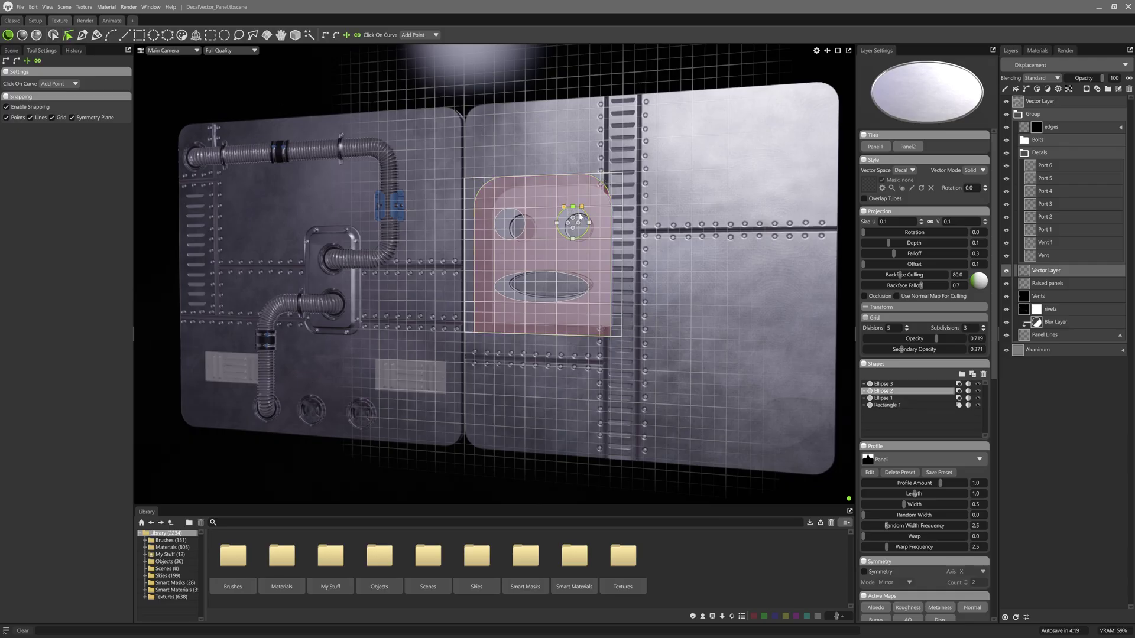
{"action": "left_click_drag", "start_coordinate": [574, 202], "coordinate": [559, 192]}
{"action": "key", "text": "ctrl+z"}
{"action": "key", "text": "ctrl+z"}
{"action": "left_click", "coordinate": [984, 325]}
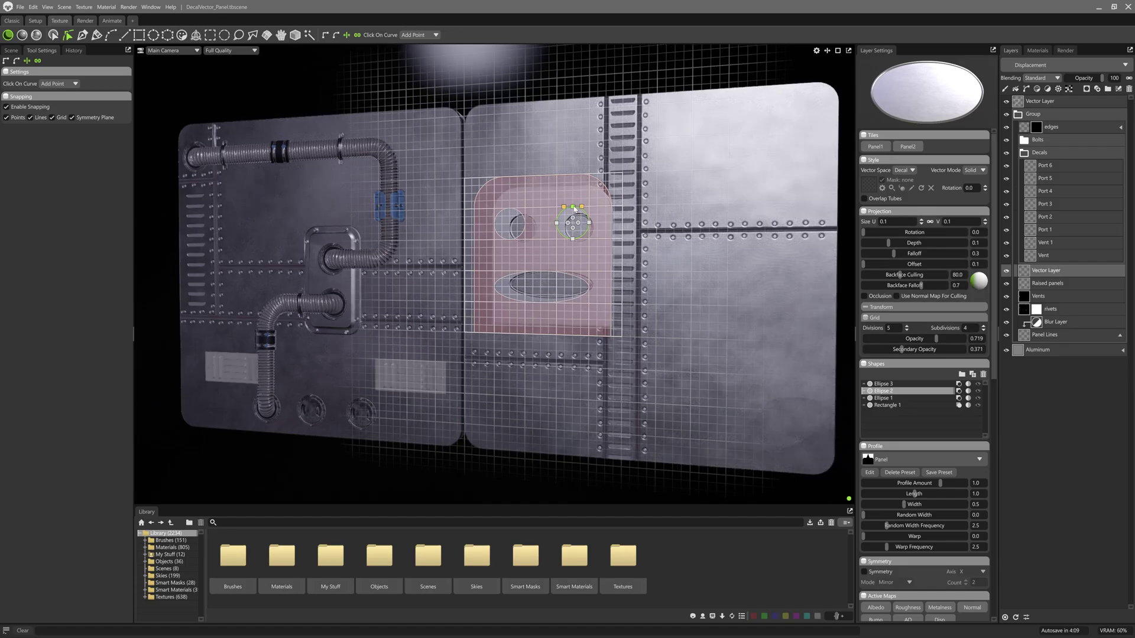
{"action": "left_click_drag", "start_coordinate": [574, 209], "coordinate": [508, 194]}
{"action": "left_click", "coordinate": [523, 211]}
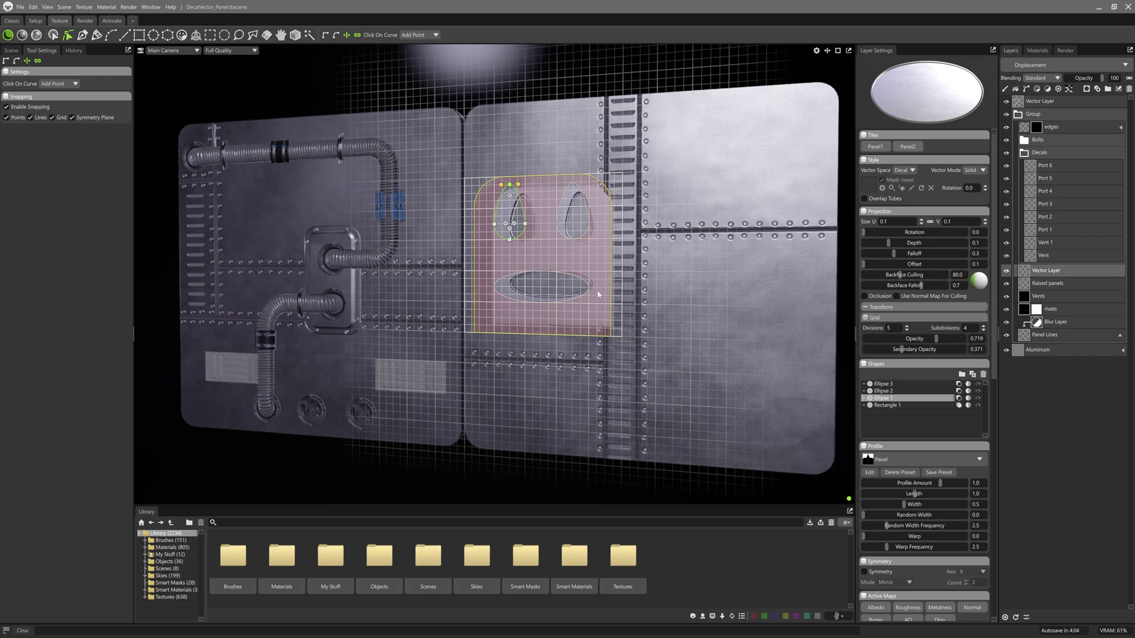
- Slide the decal projection across the panel, finish decal editing and orbit around the panels
{"action": "key", "text": "v"}
{"action": "left_click", "coordinate": [181, 36]}
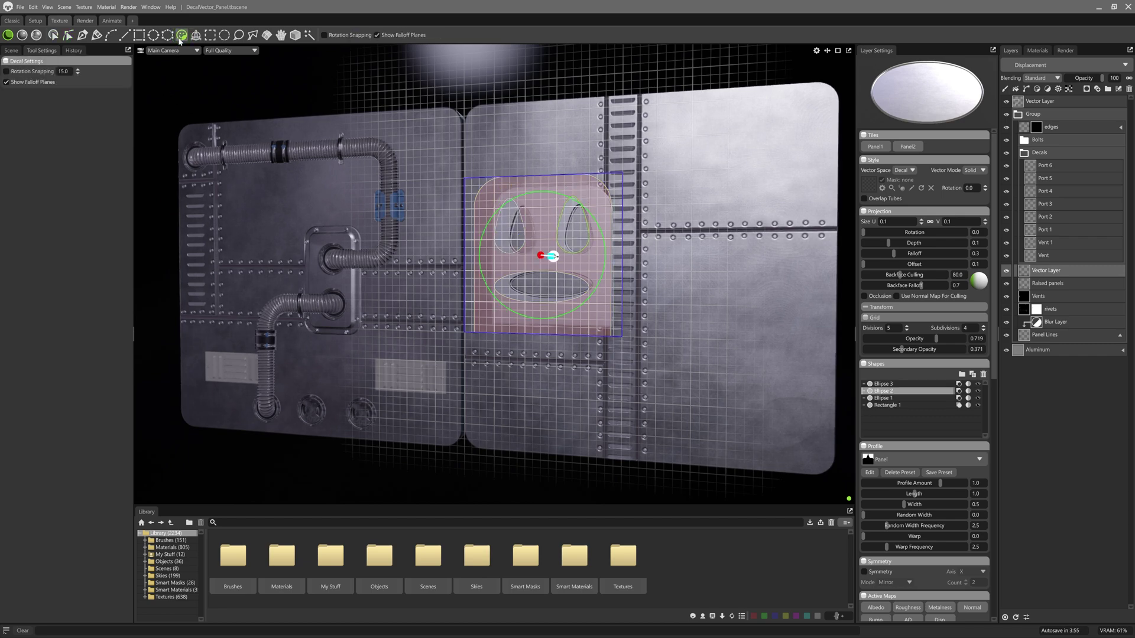
{"action": "left_click_drag", "start_coordinate": [496, 133], "coordinate": [460, 251]}
{"action": "key", "text": "m"}
{"action": "left_click_drag", "start_coordinate": [598, 200], "coordinate": [731, 235], "text": "alt"}
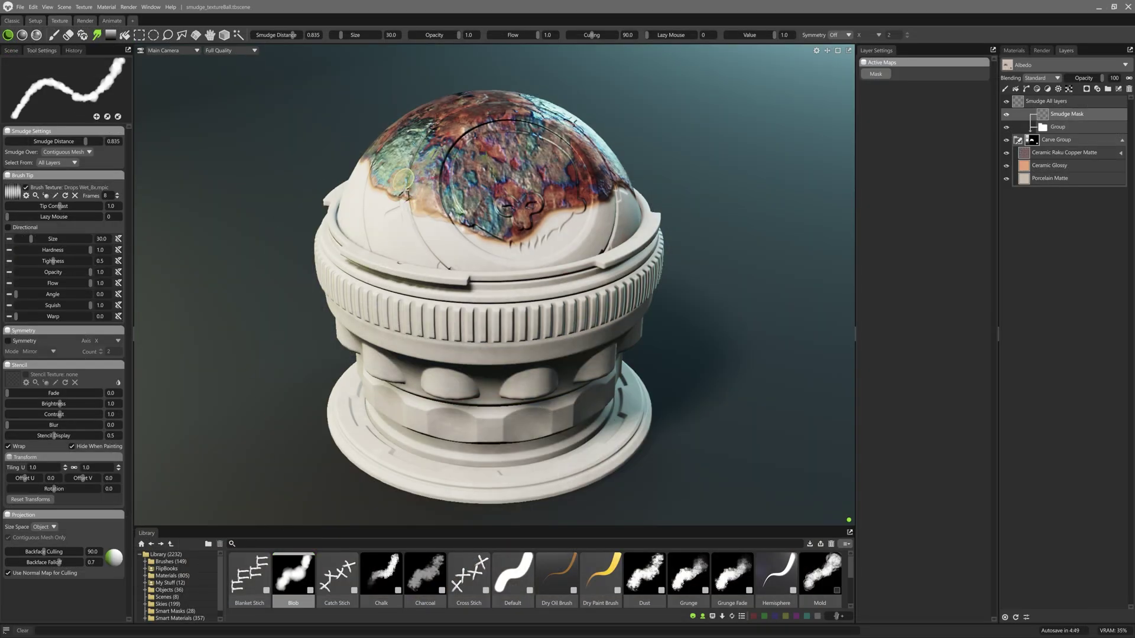
- Smudge the copper paint into drips down the dome using the Blob brush
{"action": "left_click_drag", "start_coordinate": [445, 186], "coordinate": [444, 257]}
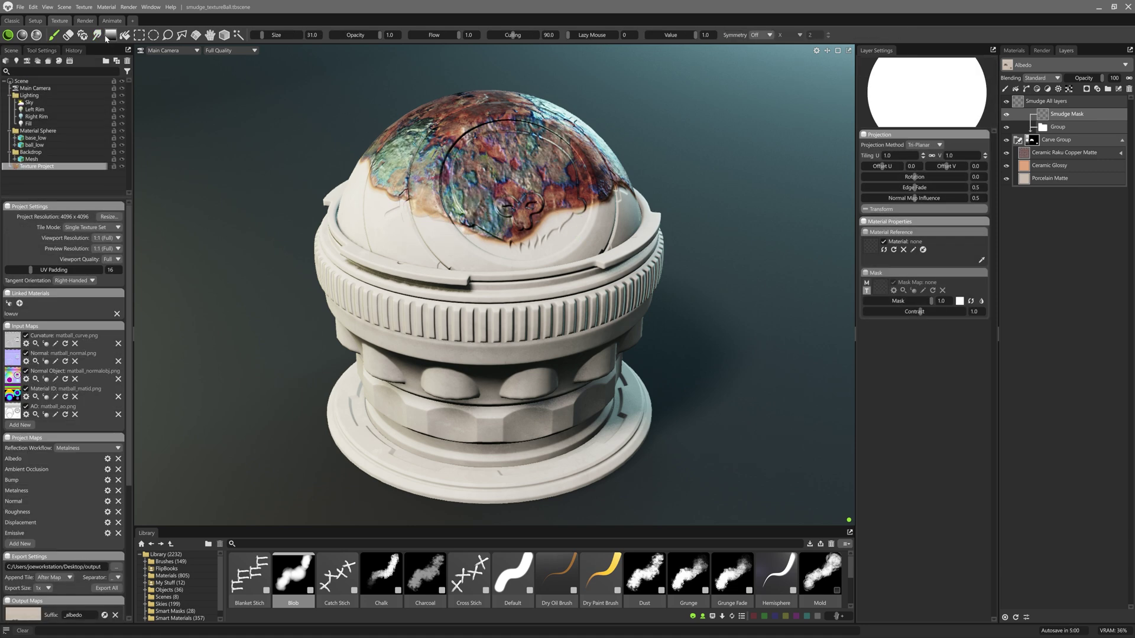
{"action": "left_click", "coordinate": [97, 35]}
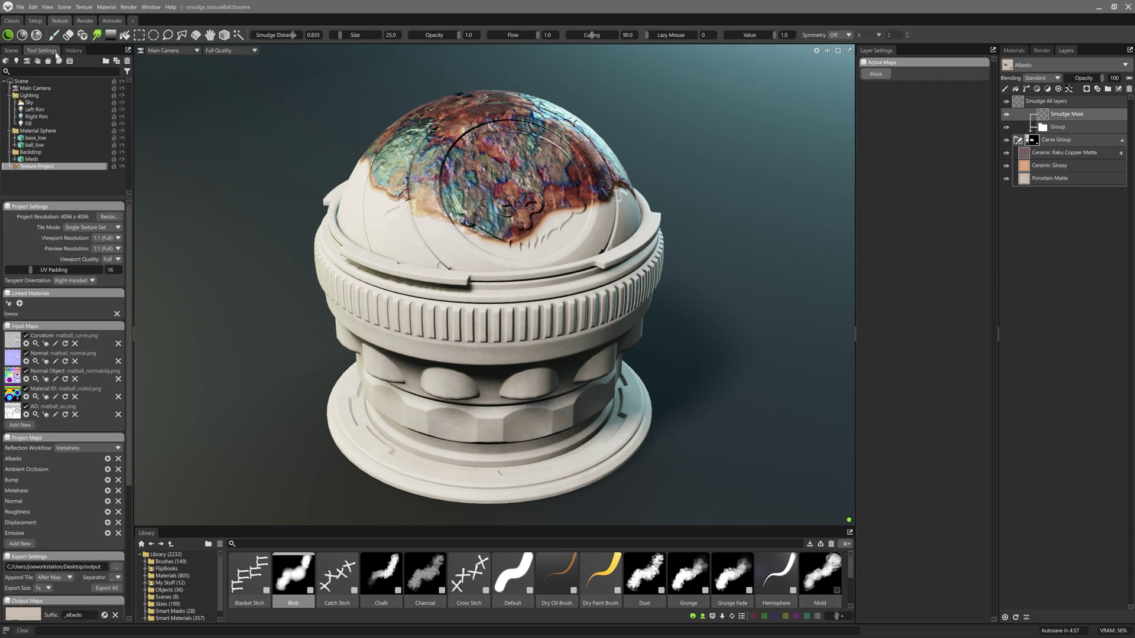
{"action": "left_click", "coordinate": [54, 52]}
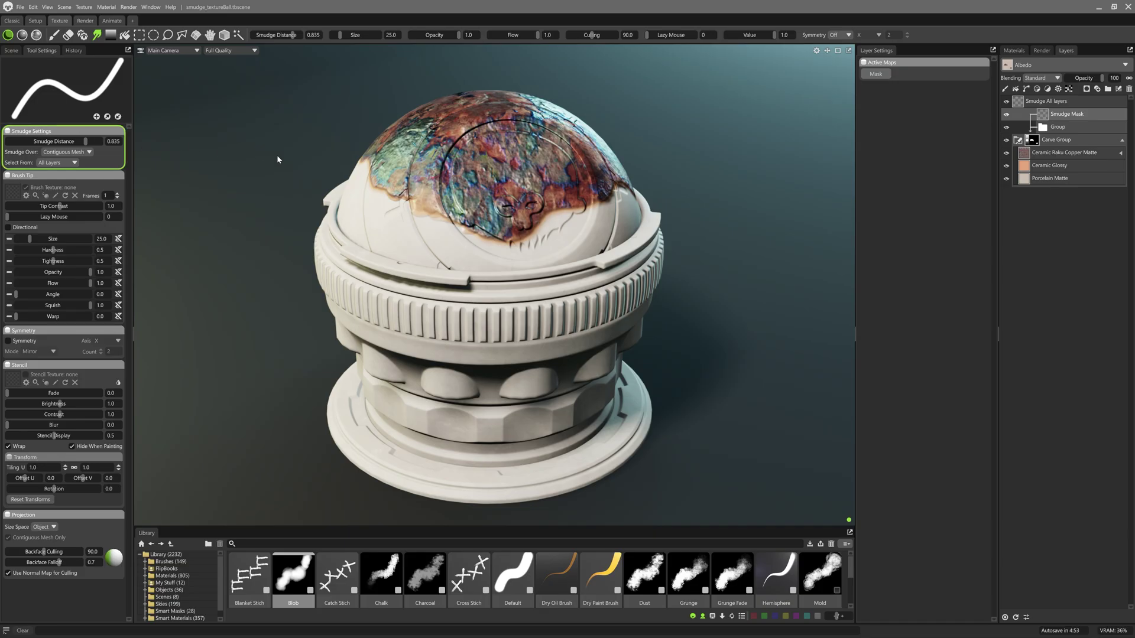
{"action": "left_click", "coordinate": [290, 577]}
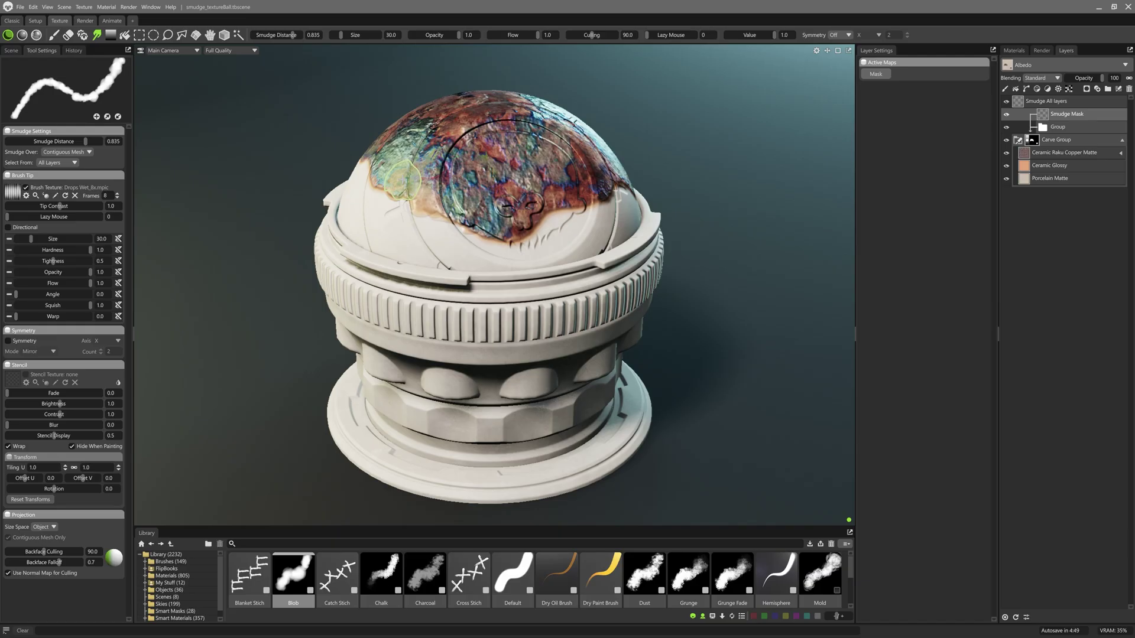
{"action": "mouse_move", "coordinate": [405, 238]}
{"action": "left_mouse_down"}
{"action": "mouse_move", "coordinate": [445, 180]}
{"action": "mouse_move", "coordinate": [450, 252]}
{"action": "left_mouse_up"}
{"action": "left_click_drag", "start_coordinate": [557, 179], "coordinate": [574, 224]}
- On the Smudge All layers layer, enable roughness, metalness, normal, bump, AO, displacement and emissive maps
{"action": "left_click", "coordinate": [1035, 102]}
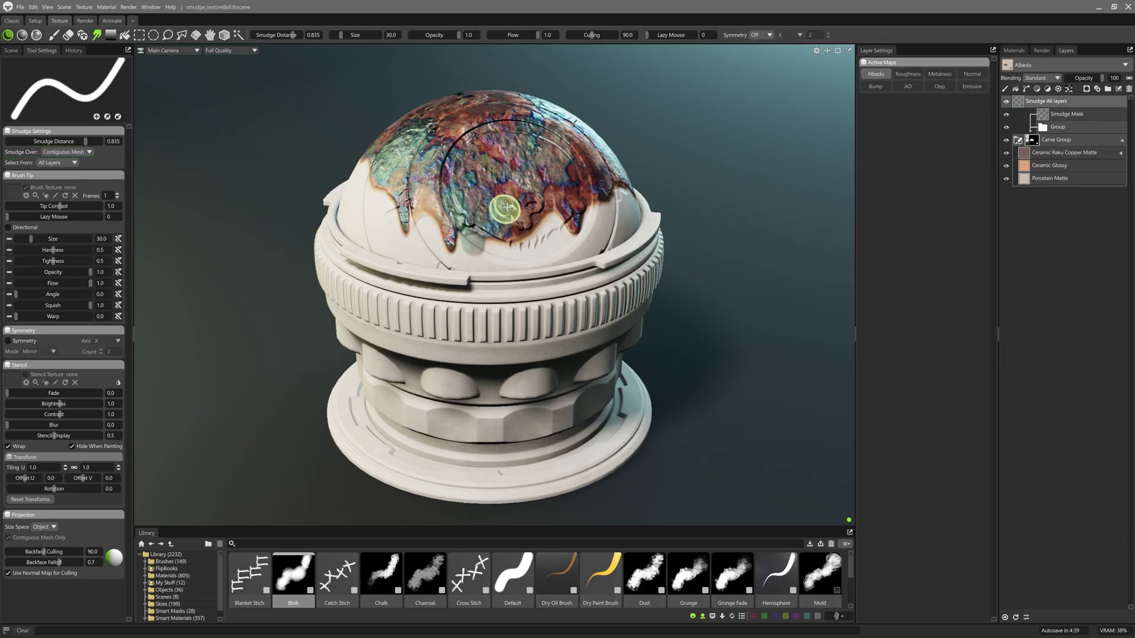
{"action": "mouse_move", "coordinate": [507, 207]}
{"action": "left_mouse_down"}
{"action": "mouse_move", "coordinate": [494, 241]}
{"action": "mouse_move", "coordinate": [528, 241]}
{"action": "mouse_move", "coordinate": [562, 206]}
{"action": "mouse_move", "coordinate": [534, 229]}
{"action": "mouse_move", "coordinate": [574, 214]}
{"action": "mouse_move", "coordinate": [530, 225]}
{"action": "left_mouse_up"}
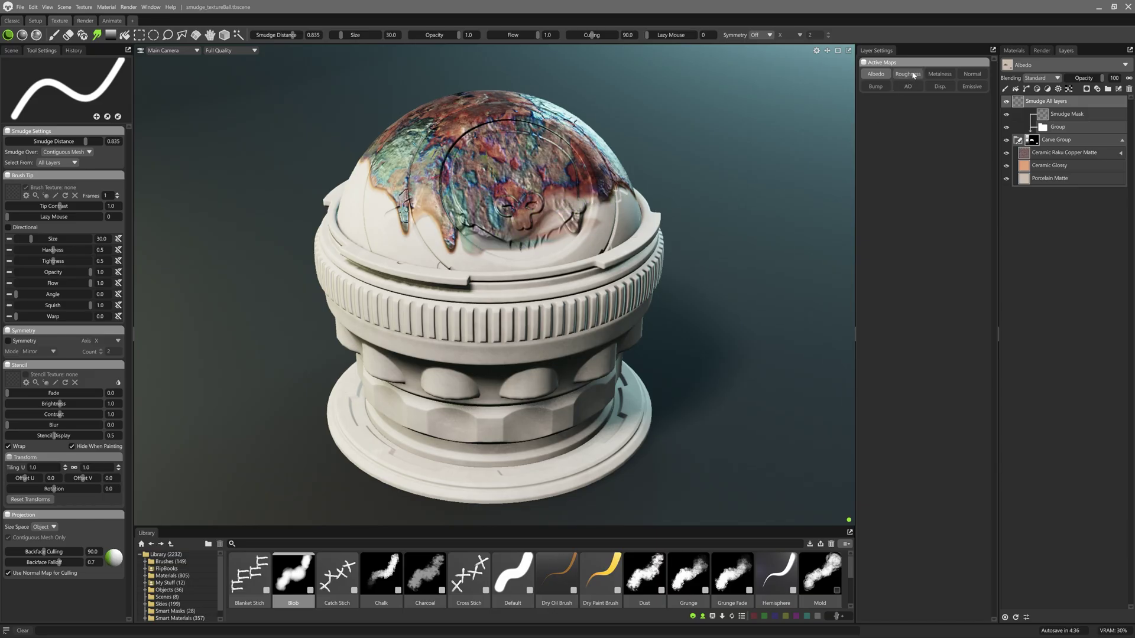
{"action": "left_click", "coordinate": [911, 74]}
{"action": "left_click", "coordinate": [940, 74]}
{"action": "left_click", "coordinate": [972, 74]}
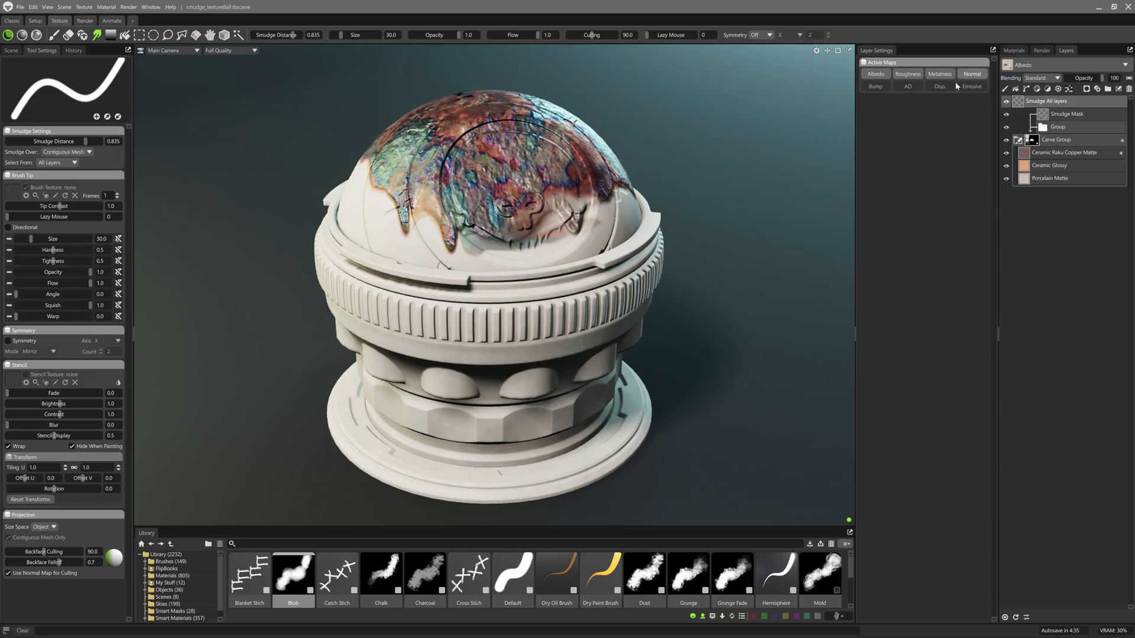
{"action": "left_click", "coordinate": [875, 86]}
{"action": "left_click", "coordinate": [908, 87]}
{"action": "left_click", "coordinate": [940, 87]}
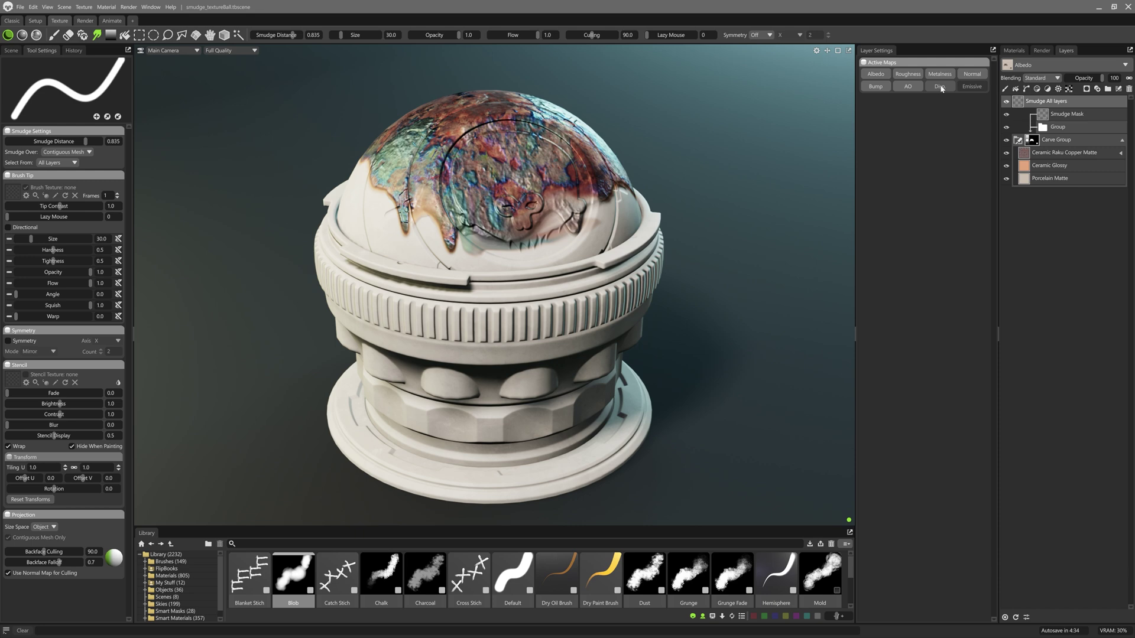
{"action": "left_click", "coordinate": [972, 86]}
- Set Smudge Over to All Meshes, smear the decal down to the ring, and streak blood along the axe
{"action": "left_click", "coordinate": [69, 152]}
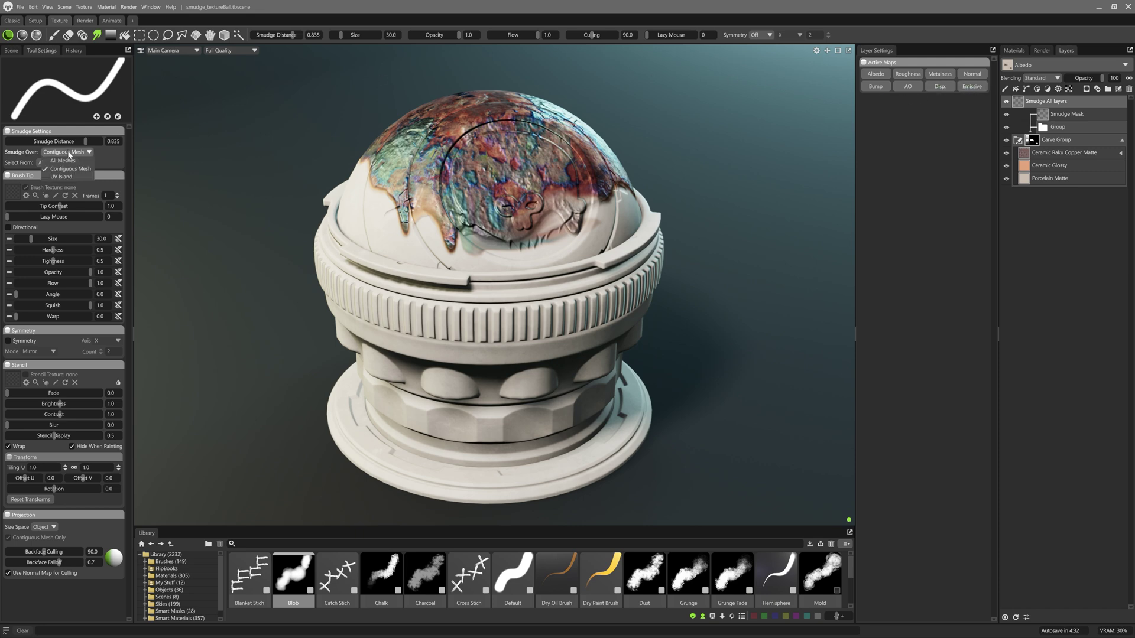
{"action": "left_click", "coordinate": [65, 165]}
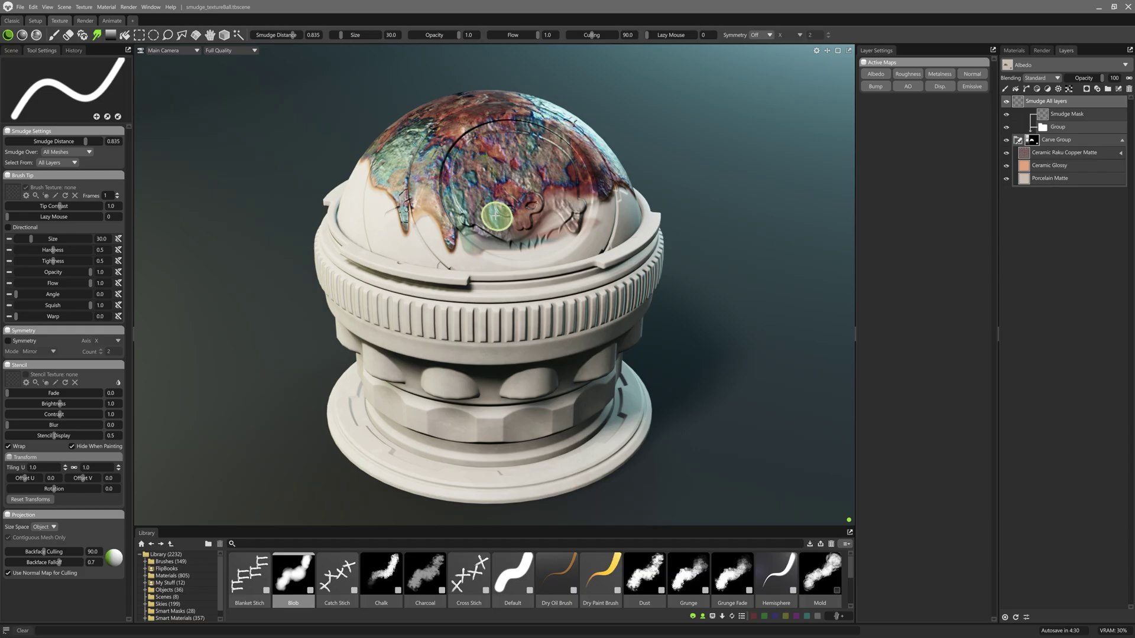
{"action": "left_click_drag", "start_coordinate": [476, 208], "coordinate": [476, 286]}
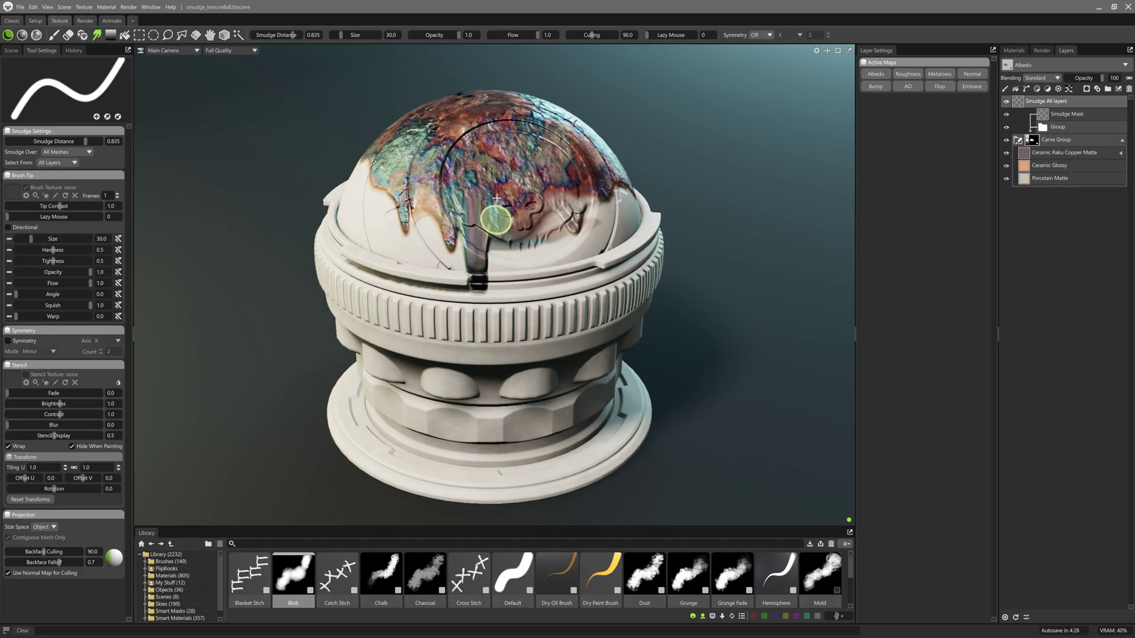
{"action": "left_click_drag", "start_coordinate": [481, 167], "coordinate": [494, 294]}
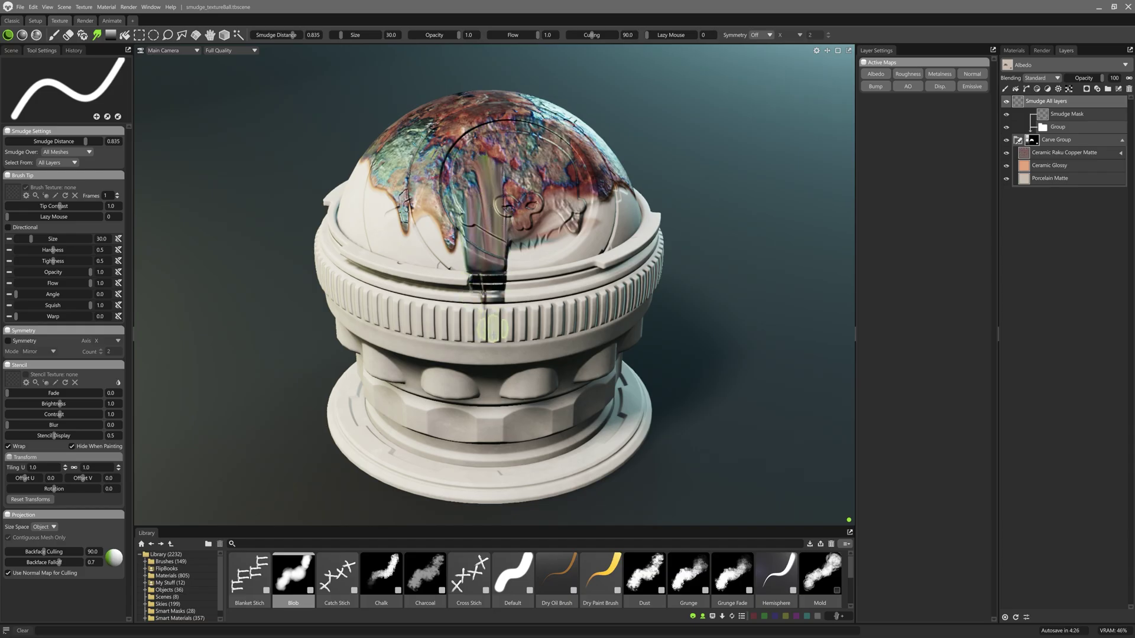
{"action": "mouse_move", "coordinate": [526, 144]}
{"action": "left_mouse_down"}
{"action": "mouse_move", "coordinate": [513, 208]}
{"action": "mouse_move", "coordinate": [602, 207]}
{"action": "mouse_move", "coordinate": [606, 227]}
{"action": "mouse_move", "coordinate": [646, 203]}
{"action": "left_mouse_up"}
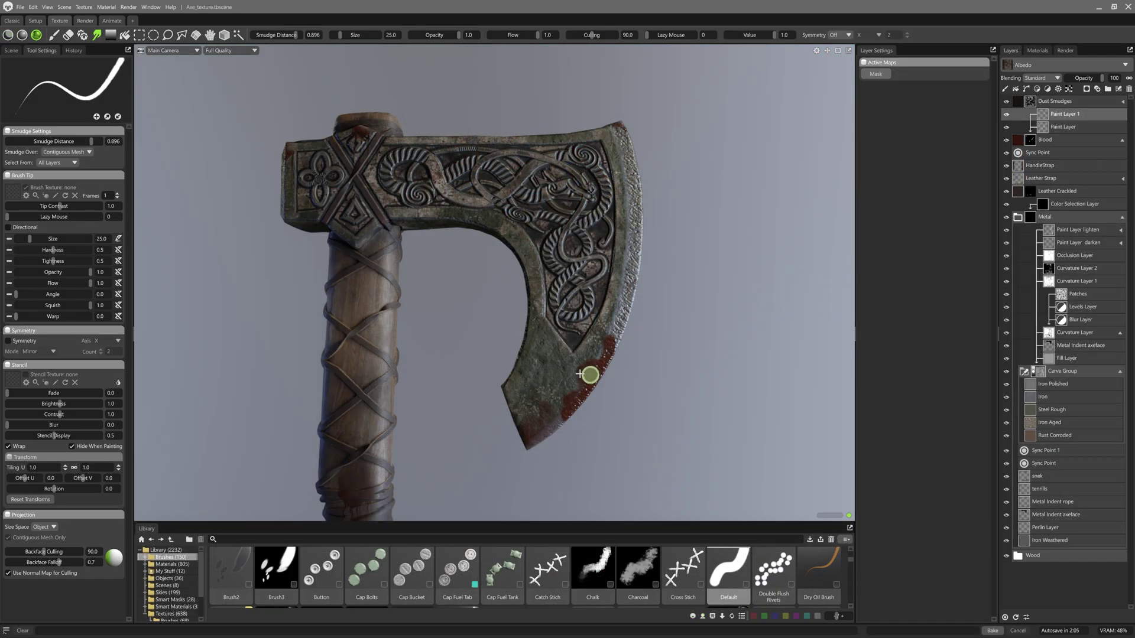
{"action": "mouse_move", "coordinate": [545, 358]}
{"action": "left_mouse_down"}
{"action": "mouse_move", "coordinate": [573, 391]}
{"action": "mouse_move", "coordinate": [529, 369]}
{"action": "mouse_move", "coordinate": [571, 403]}
{"action": "mouse_move", "coordinate": [555, 399]}
{"action": "mouse_move", "coordinate": [628, 396]}
{"action": "mouse_move", "coordinate": [612, 342]}
{"action": "mouse_move", "coordinate": [584, 341]}
{"action": "left_mouse_up"}
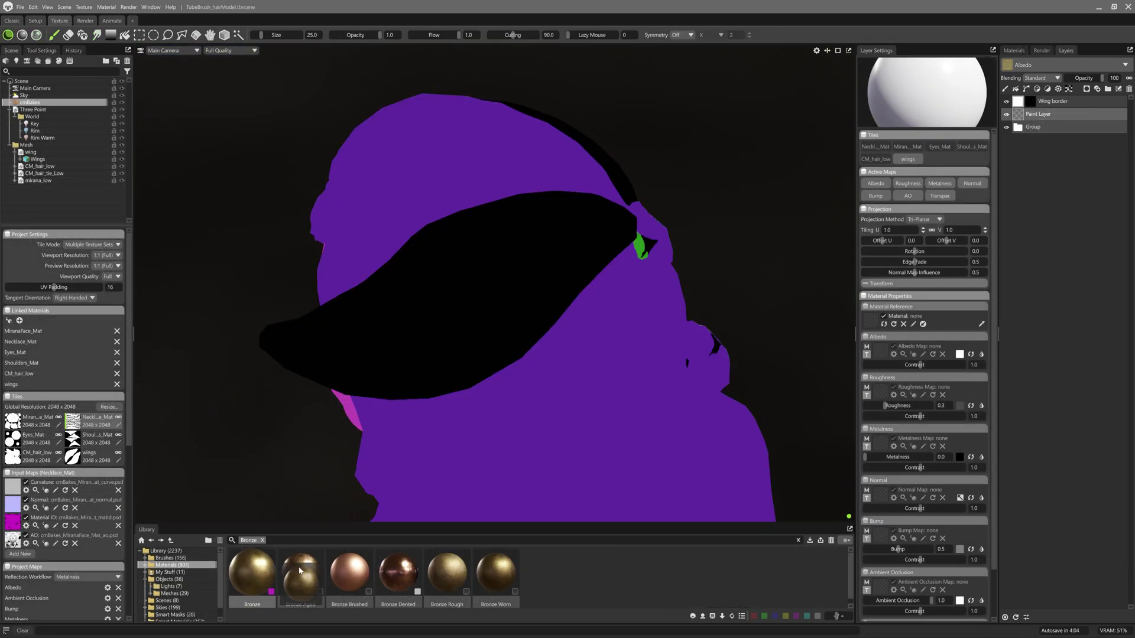
- Load Bronze into the paint layer, set Projection Alignment to Tube, and enable Mirror symmetry
{"action": "left_click_drag", "start_coordinate": [252, 572], "coordinate": [962, 449]}
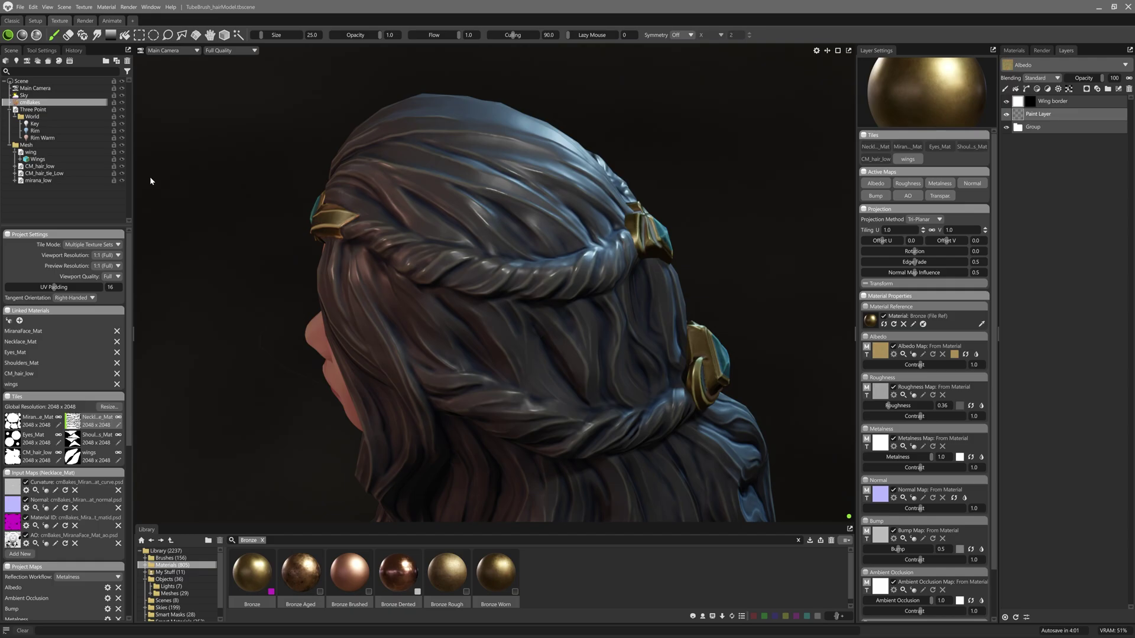
{"action": "left_click", "coordinate": [42, 51]}
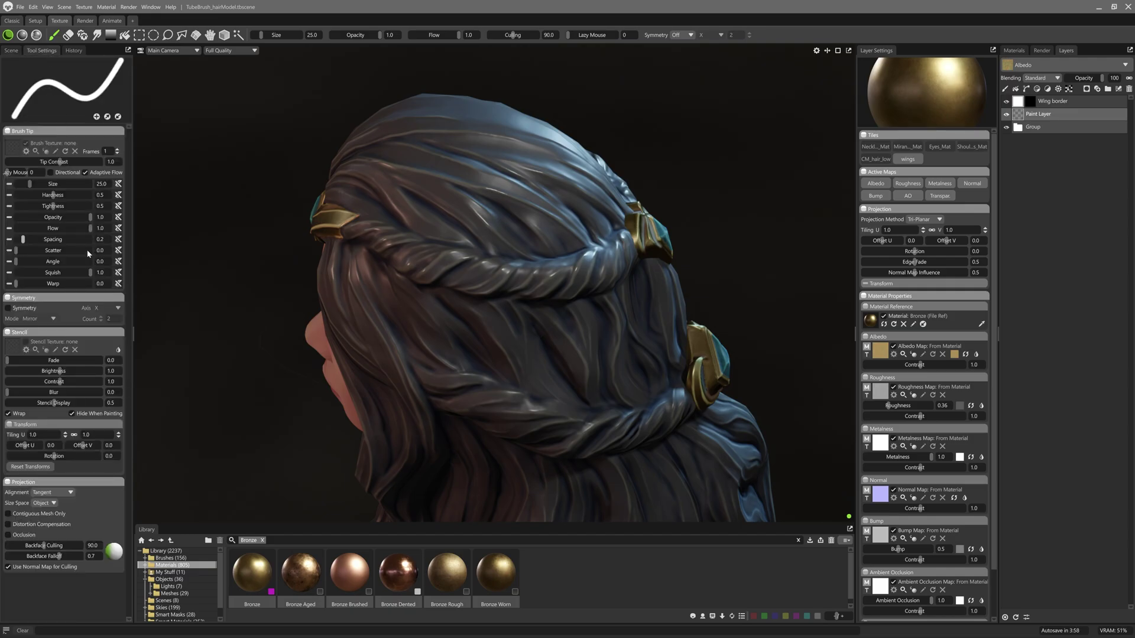
{"action": "left_click", "coordinate": [70, 493]}
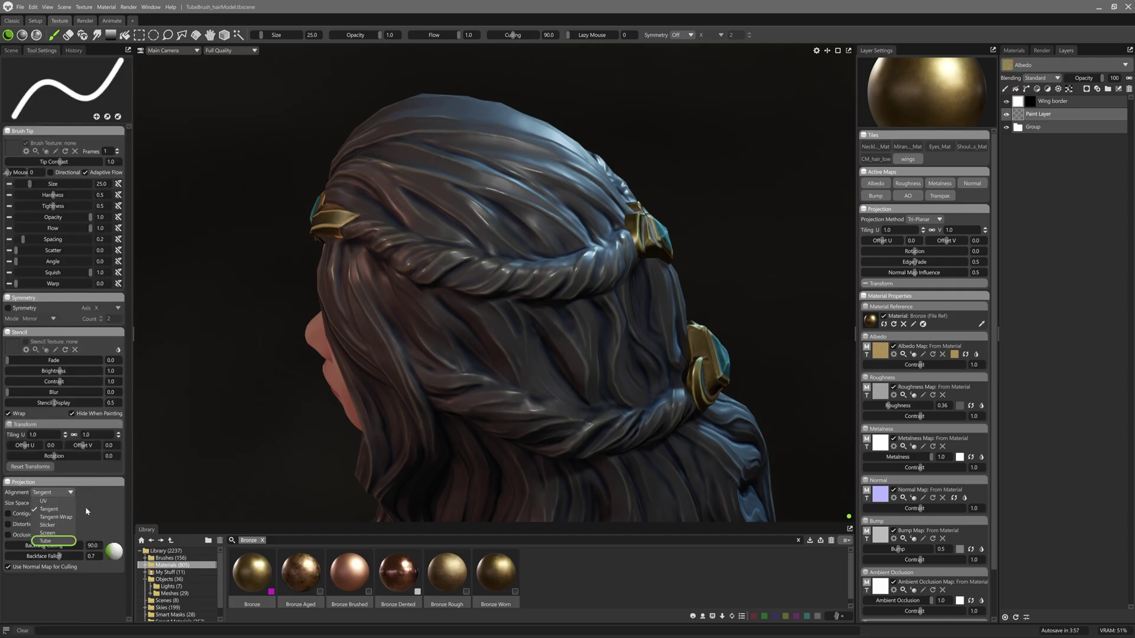
{"action": "left_click", "coordinate": [47, 541]}
{"action": "left_click", "coordinate": [9, 169]}
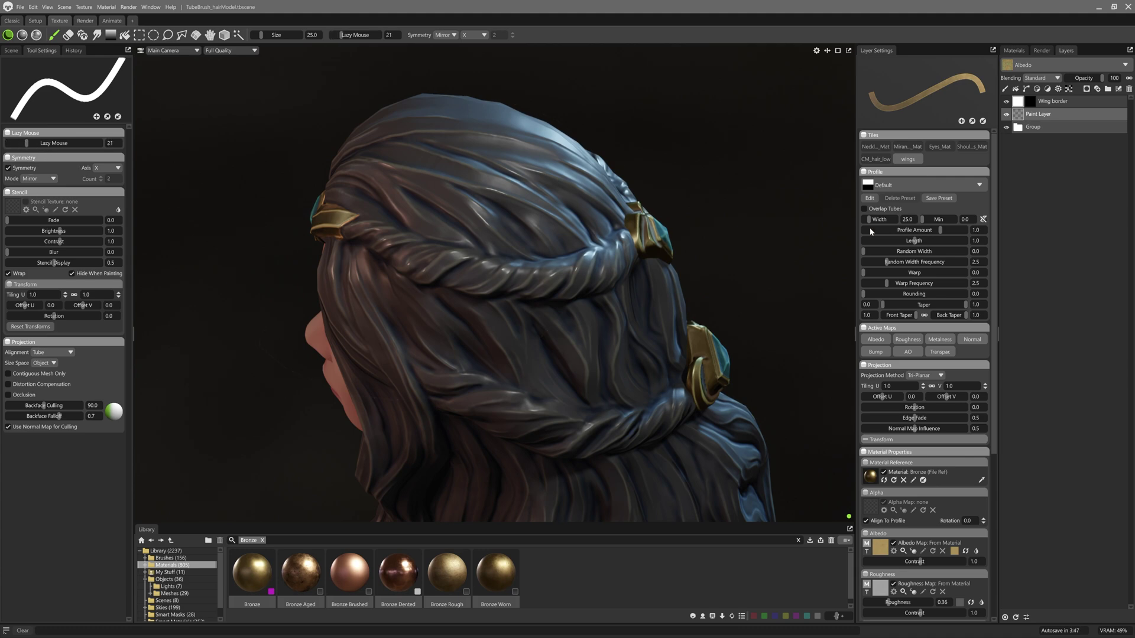
- Use a Chamfer Wide tube profile at width 43 and paint gold tubes along the braid
{"action": "left_click", "coordinate": [910, 185]}
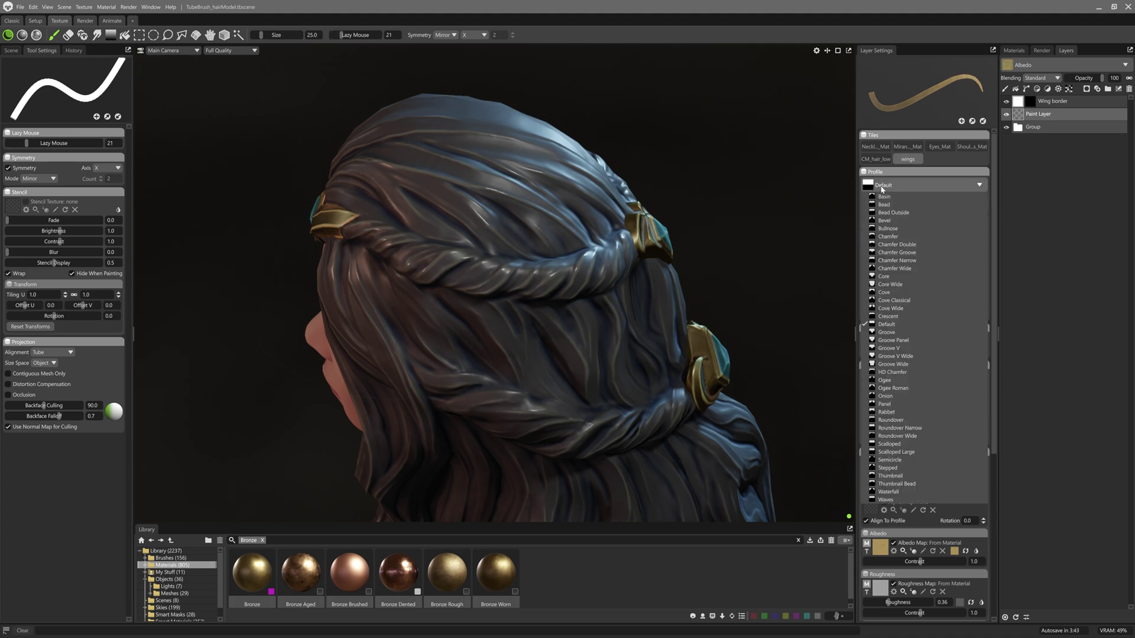
{"action": "left_click", "coordinate": [889, 263]}
{"action": "left_click_drag", "start_coordinate": [870, 220], "coordinate": [870, 220]}
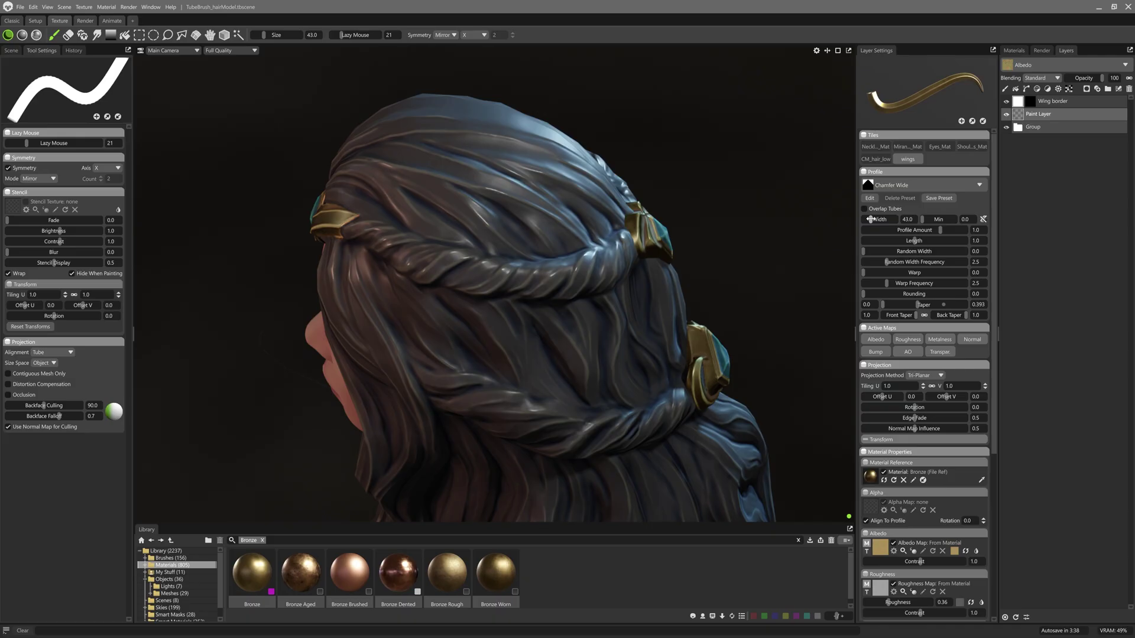
{"action": "mouse_move", "coordinate": [484, 234]}
{"action": "left_mouse_down"}
{"action": "mouse_move", "coordinate": [386, 304]}
{"action": "mouse_move", "coordinate": [414, 305]}
{"action": "mouse_move", "coordinate": [405, 361]}
{"action": "left_mouse_up"}
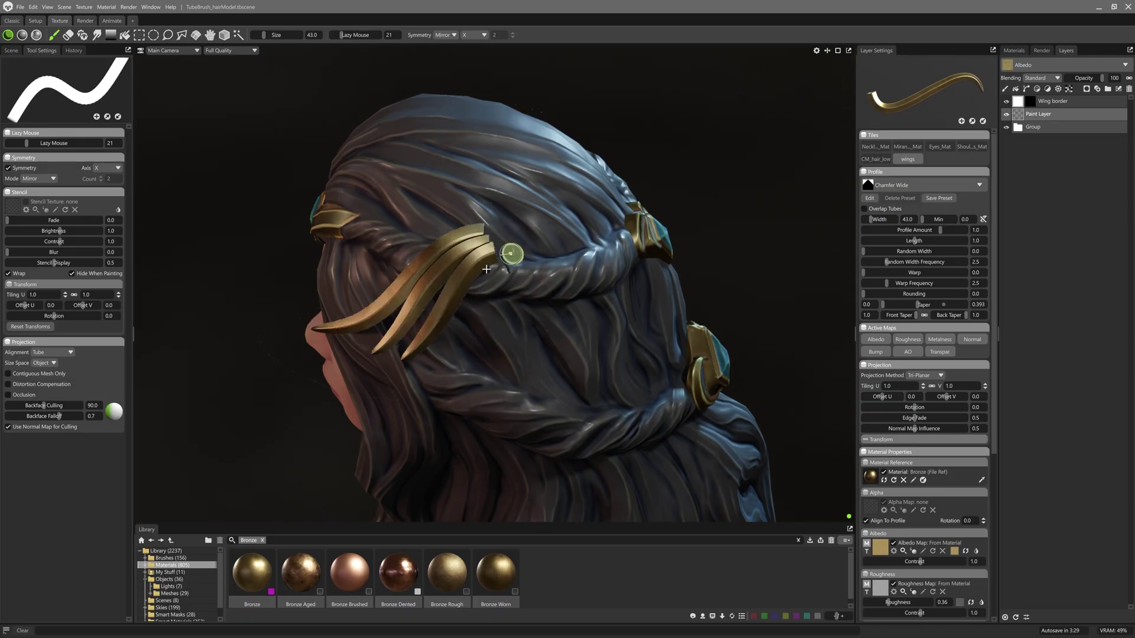
{"action": "left_click_drag", "start_coordinate": [515, 251], "coordinate": [440, 358]}
{"action": "mouse_move", "coordinate": [527, 260]}
{"action": "left_mouse_down"}
{"action": "mouse_move", "coordinate": [449, 365]}
{"action": "mouse_move", "coordinate": [467, 354]}
{"action": "left_mouse_up"}
{"action": "mouse_move", "coordinate": [535, 260]}
{"action": "left_mouse_down"}
{"action": "mouse_move", "coordinate": [490, 340]}
{"action": "mouse_move", "coordinate": [508, 331]}
{"action": "left_mouse_up"}
{"action": "left_click_drag", "start_coordinate": [576, 260], "coordinate": [532, 308]}
{"action": "left_click_drag", "start_coordinate": [870, 219], "coordinate": [875, 220]}
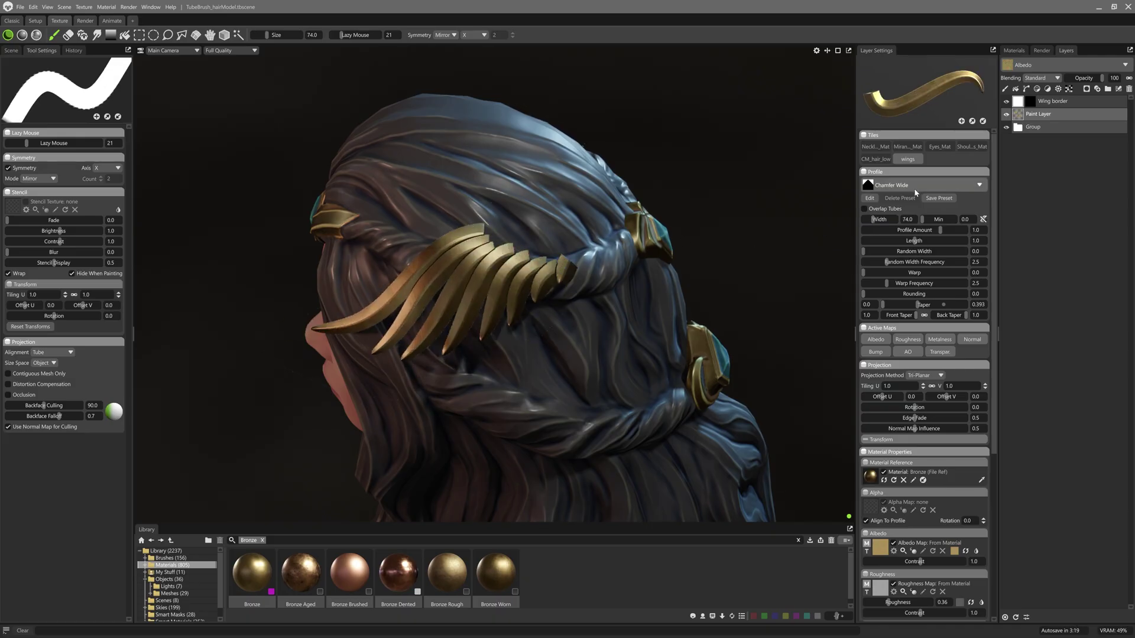
- Switch to the Ogee Roman profile, raise the taper slightly, and paint mirrored tubes along the braid's back
{"action": "left_click", "coordinate": [918, 187]}
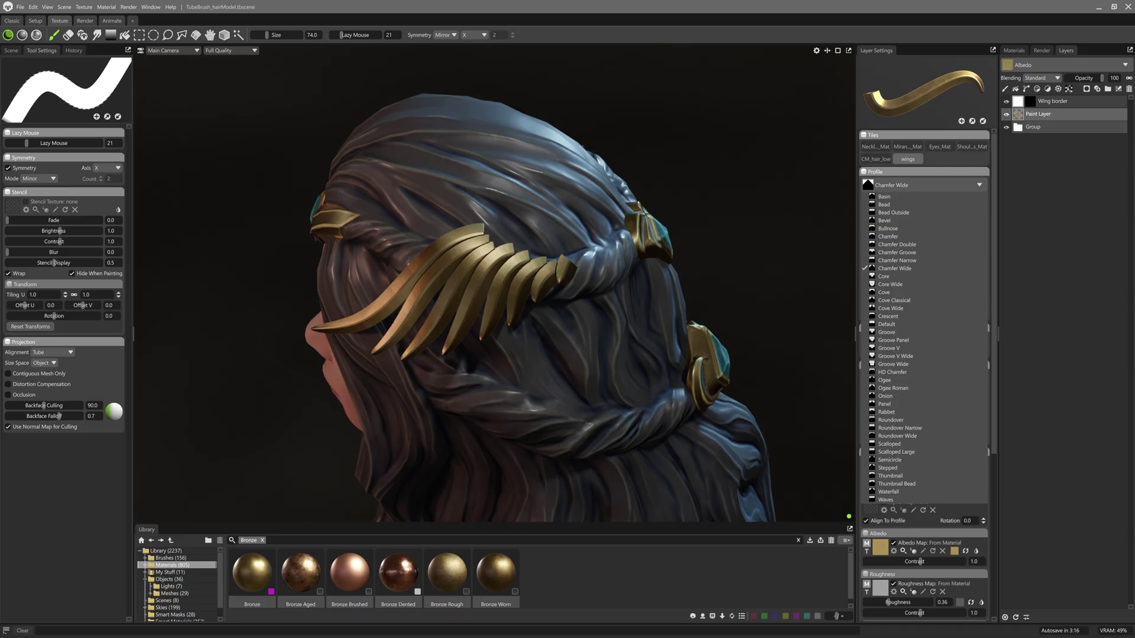
{"action": "left_click", "coordinate": [896, 388]}
{"action": "mouse_move", "coordinate": [646, 302]}
{"action": "left_mouse_down", "text": "alt"}
{"action": "mouse_move", "coordinate": [597, 261]}
{"action": "mouse_move", "coordinate": [440, 229]}
{"action": "left_mouse_up", "text": "alt"}
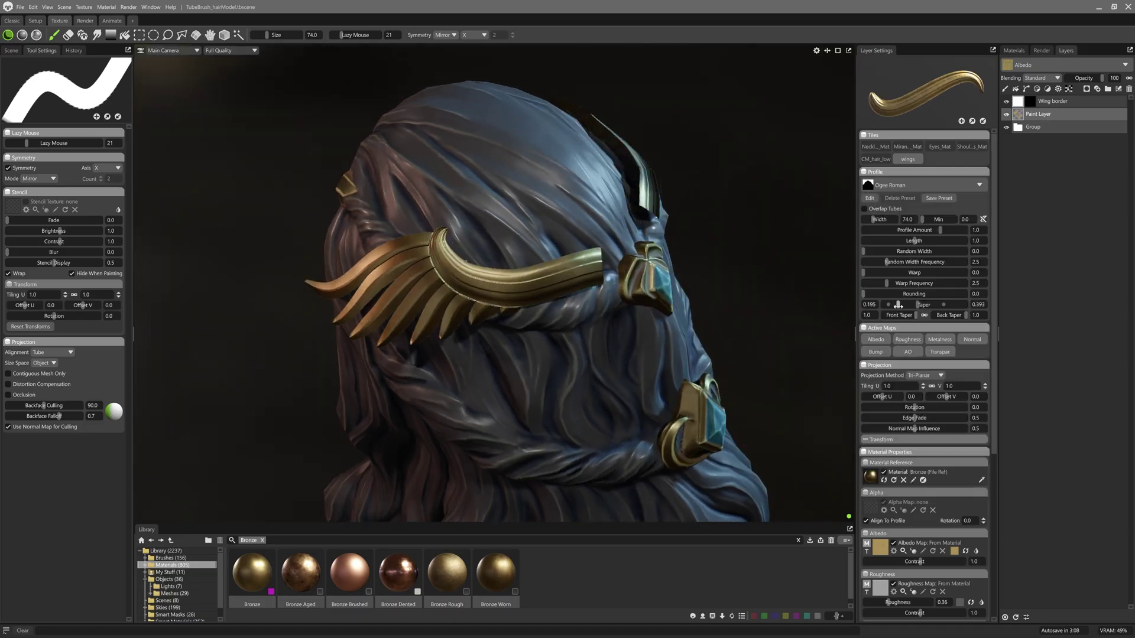
{"action": "left_click_drag", "start_coordinate": [910, 307], "coordinate": [910, 307]}
{"action": "mouse_move", "coordinate": [618, 269]}
{"action": "left_mouse_down"}
{"action": "mouse_move", "coordinate": [492, 265]}
{"action": "mouse_move", "coordinate": [467, 236]}
{"action": "left_mouse_up"}
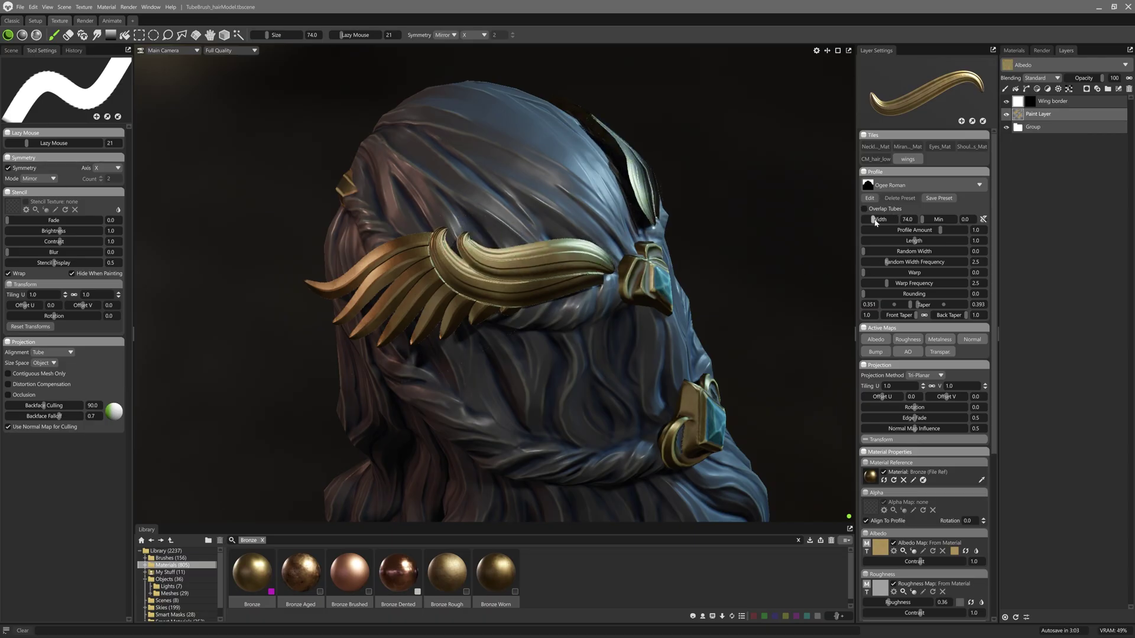
- Thin the tube width to 38 and change the profile to Ogee
{"action": "left_click_drag", "start_coordinate": [875, 222], "coordinate": [870, 222]}
{"action": "left_click", "coordinate": [946, 185]}
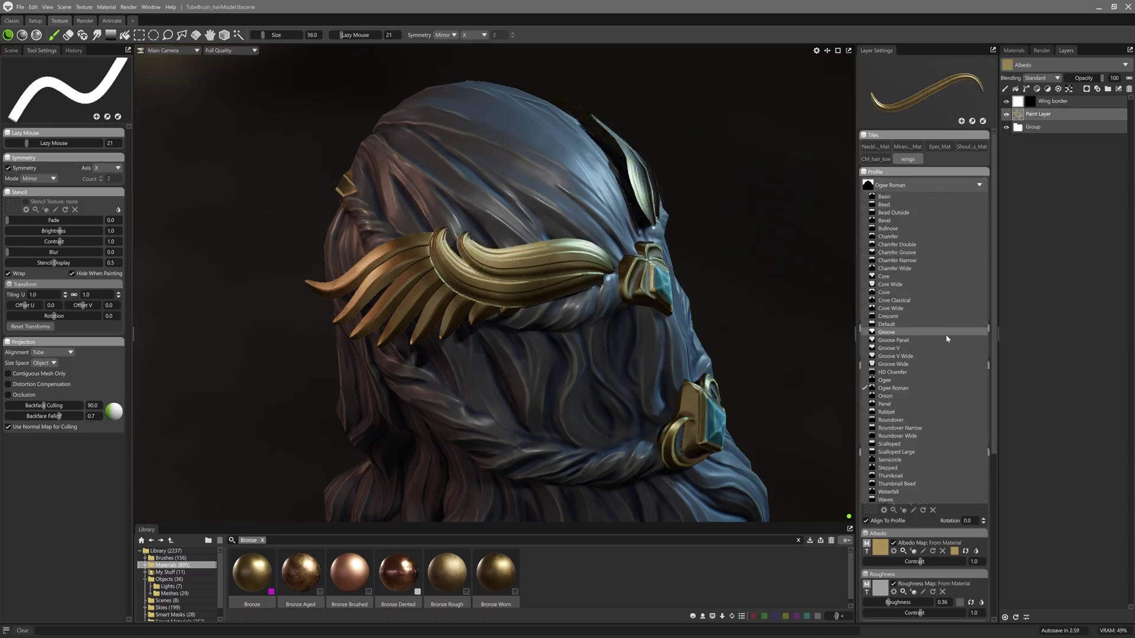
{"action": "left_click", "coordinate": [893, 380]}
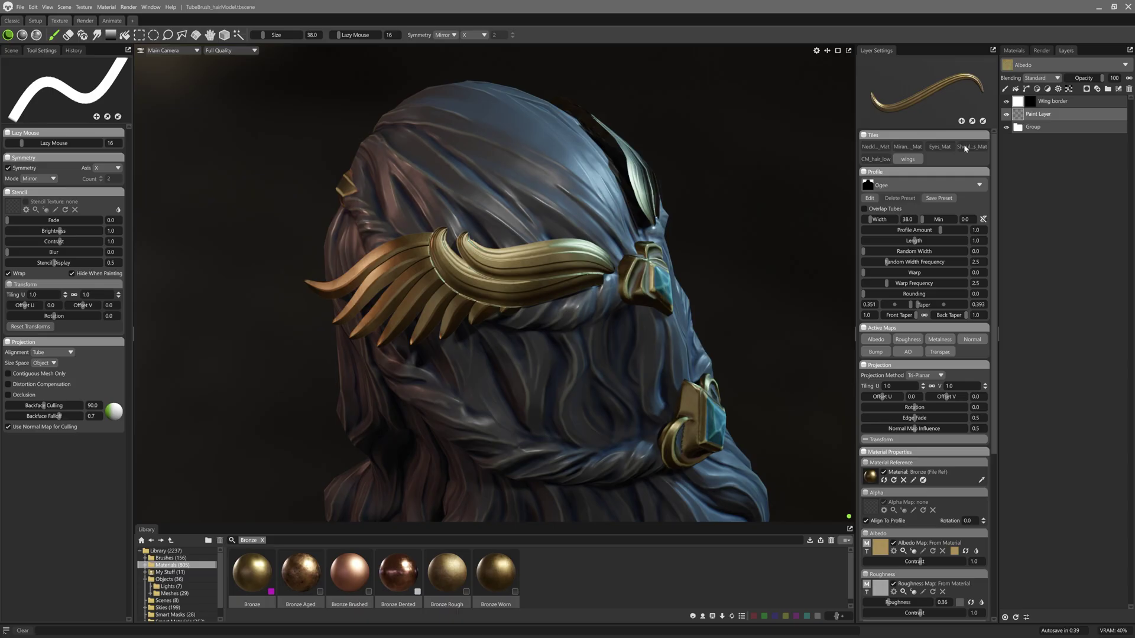
- Save the tube brush as preset Tube Brush1, paint a final gold curl, and view the crown
{"action": "left_click", "coordinate": [961, 121]}
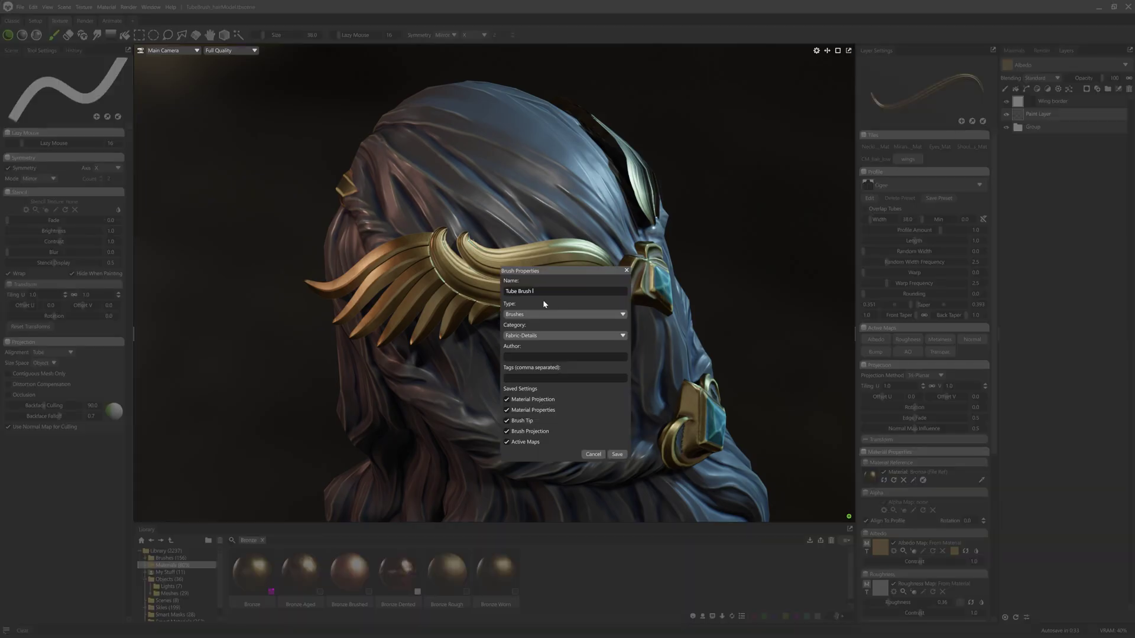
{"action": "left_click", "coordinate": [617, 454]}
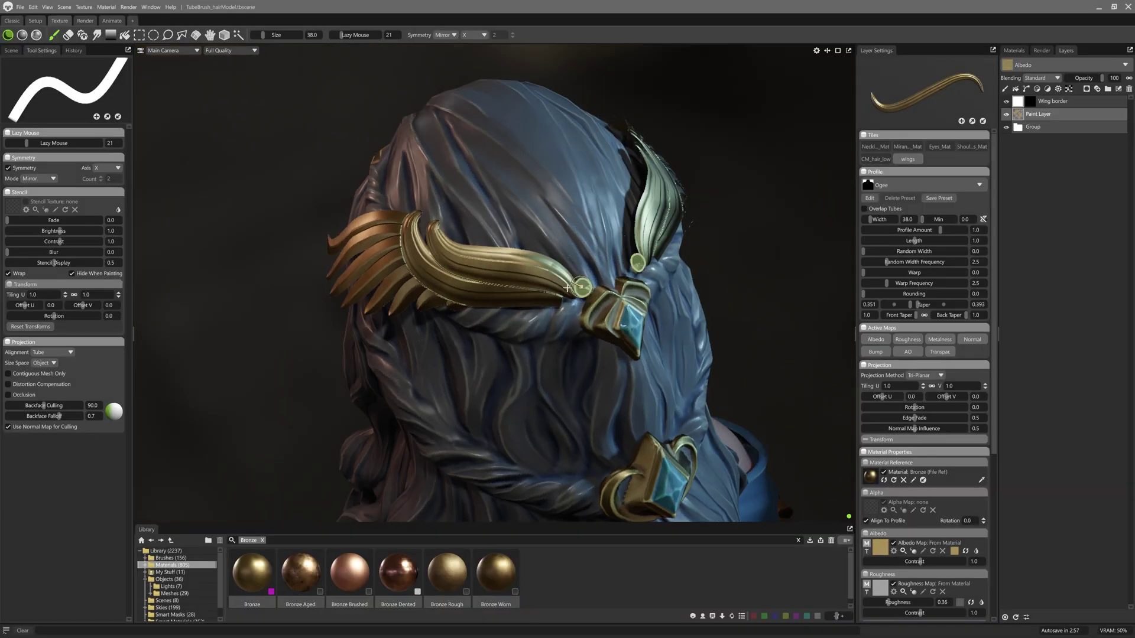
{"action": "mouse_move", "coordinate": [533, 258]}
{"action": "left_mouse_down"}
{"action": "mouse_move", "coordinate": [600, 300]}
{"action": "mouse_move", "coordinate": [672, 319]}
{"action": "left_mouse_up"}
{"action": "middle_click_drag", "start_coordinate": [672, 318], "coordinate": [754, 216]}
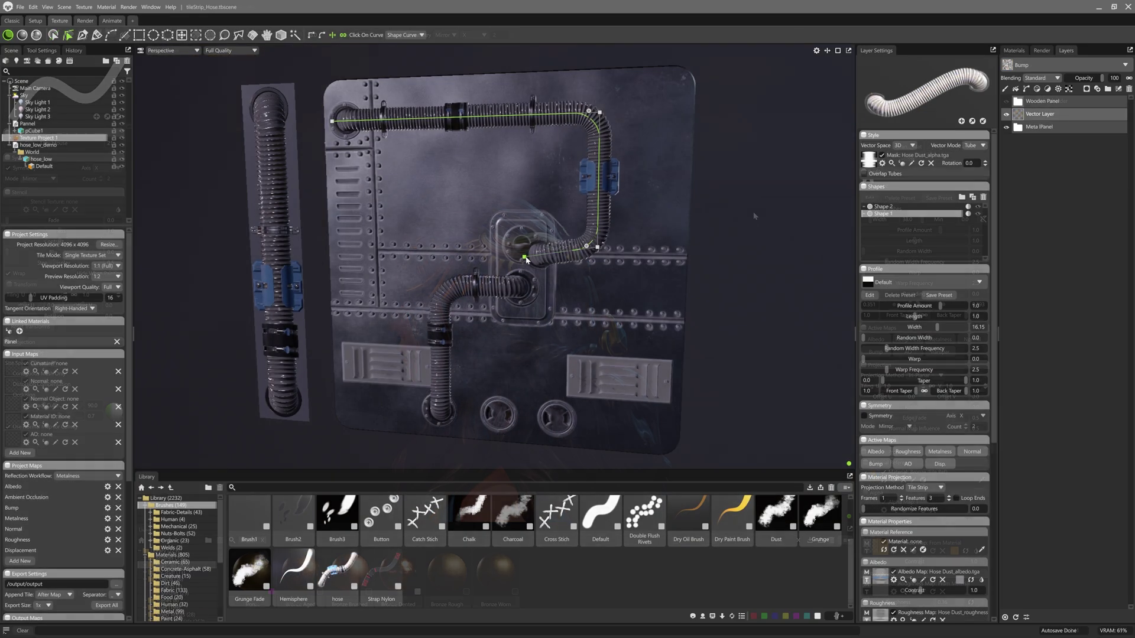
{"action": "left_click_drag", "start_coordinate": [506, 243], "coordinate": [510, 250]}
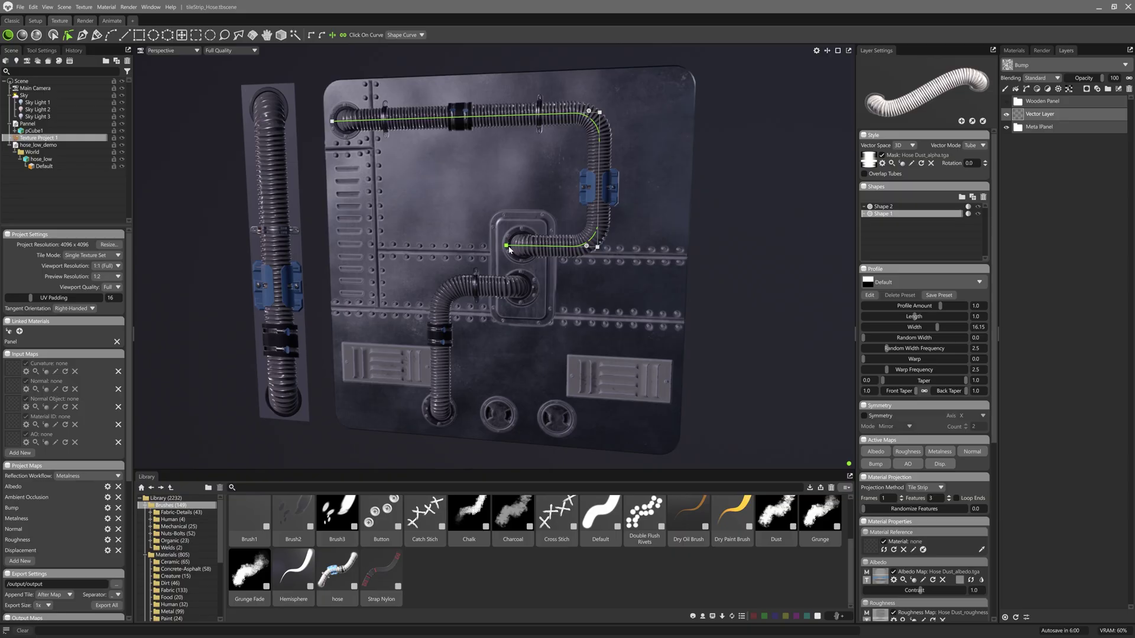
- Marquee-select faces along the hose strip with wireframe shown, then hide the wireframe overlay
{"action": "key", "text": "Escape"}
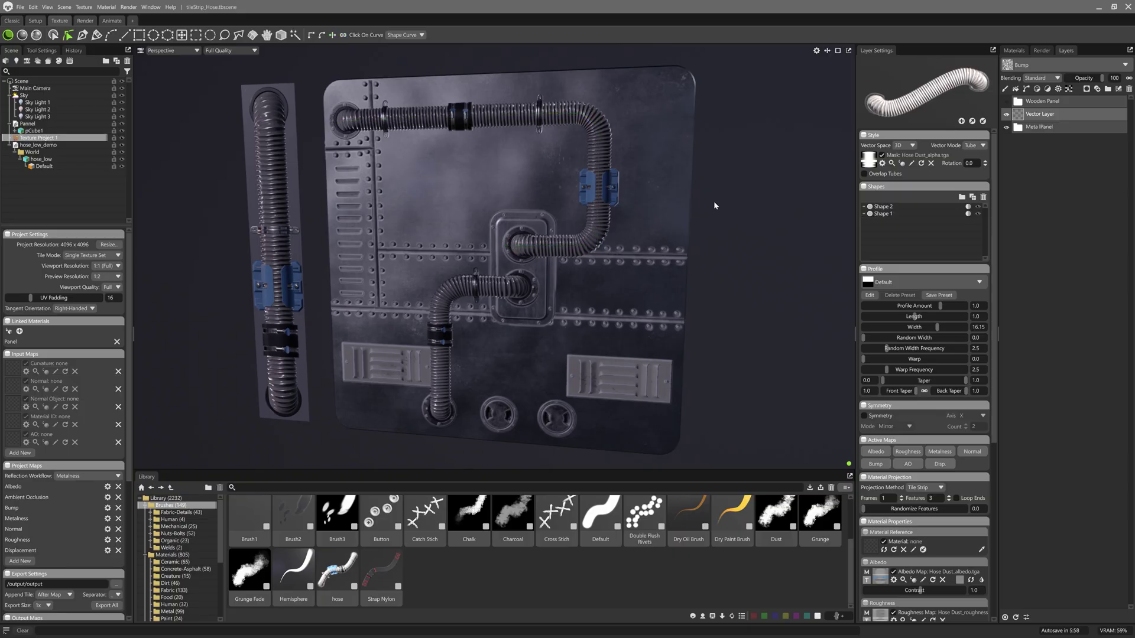
{"action": "left_click", "coordinate": [817, 51]}
{"action": "left_click", "coordinate": [196, 35]}
{"action": "left_click_drag", "start_coordinate": [224, 71], "coordinate": [298, 141]}
{"action": "left_click_drag", "start_coordinate": [224, 147], "coordinate": [310, 204]}
{"action": "left_click_drag", "start_coordinate": [228, 376], "coordinate": [314, 438]}
{"action": "key", "text": "Escape"}
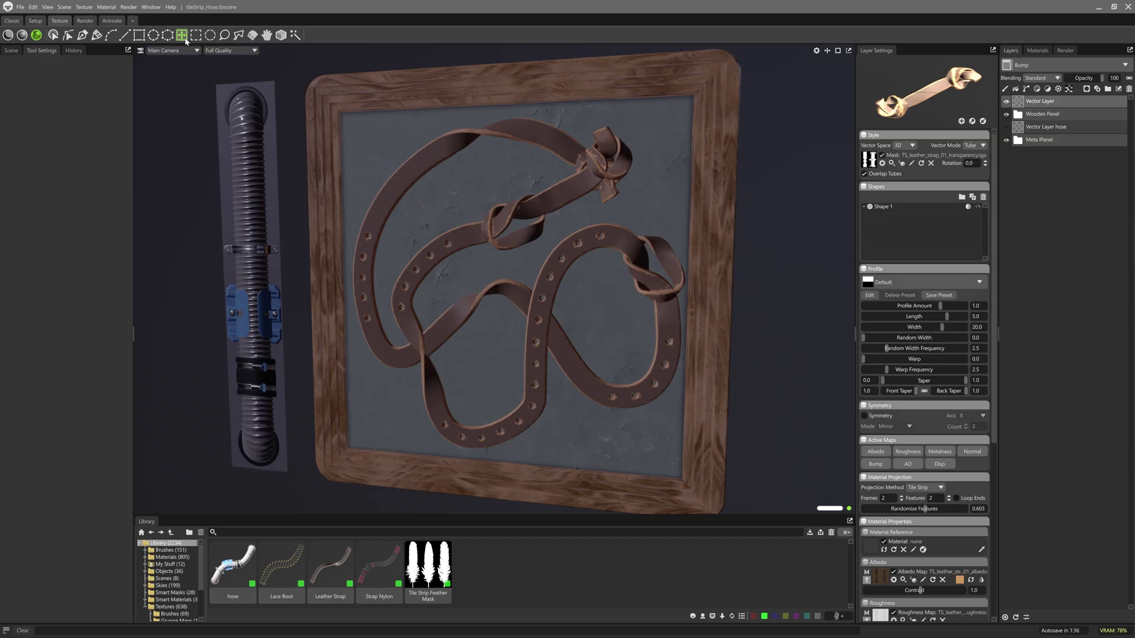
- Draw a plain vector stroke down the middle of the grey panel and adjust its taper
{"action": "left_click", "coordinate": [544, 371]}
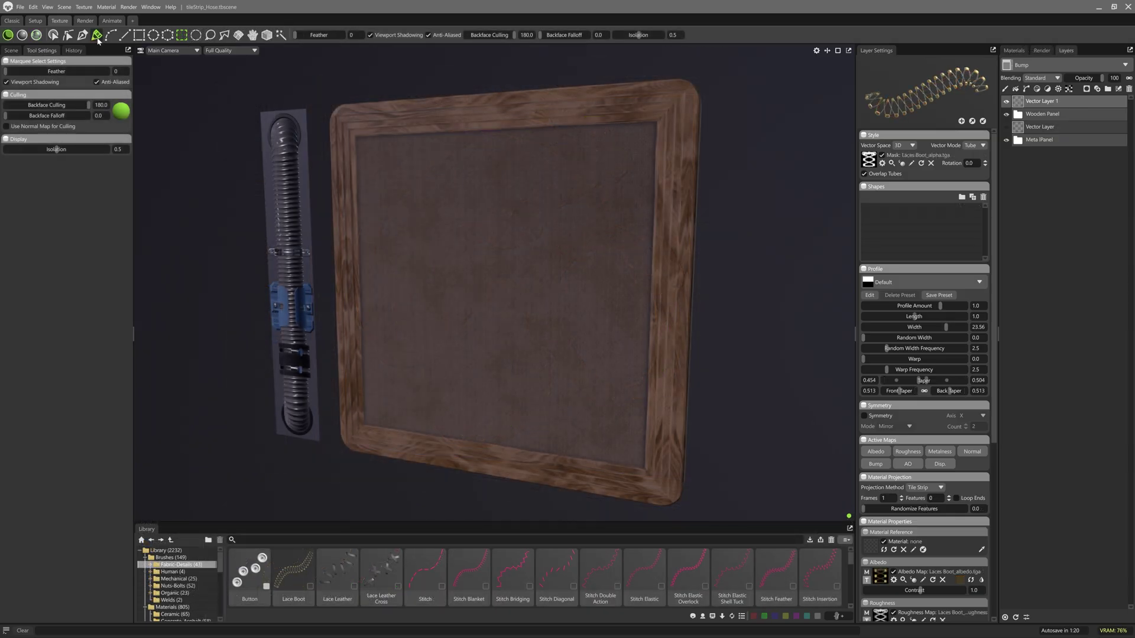
{"action": "left_click_drag", "start_coordinate": [519, 179], "coordinate": [523, 395]}
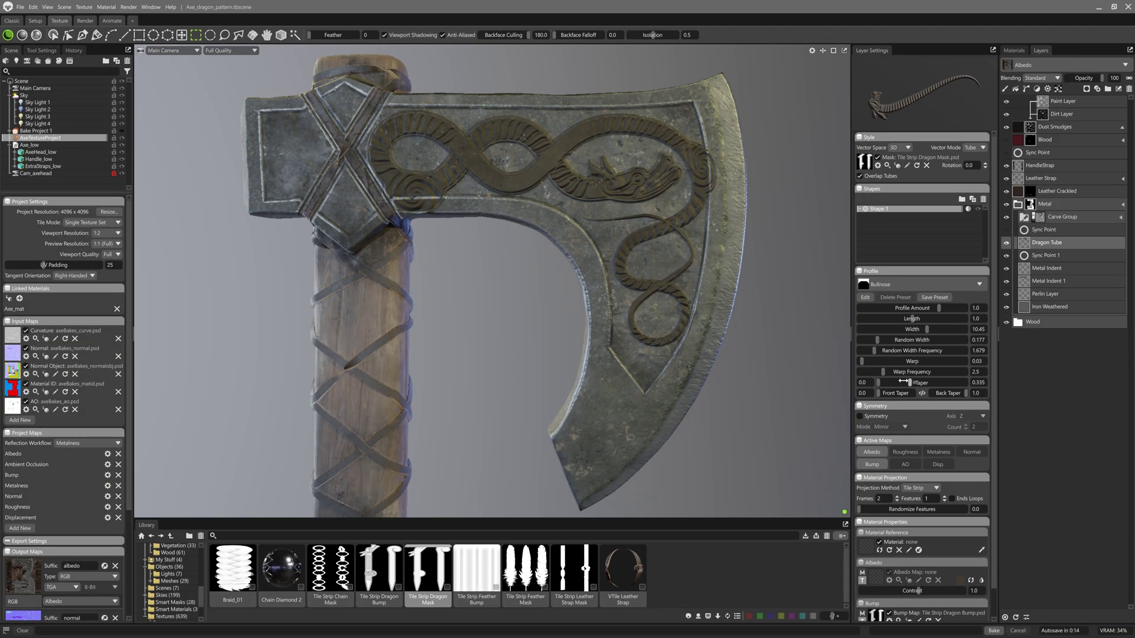
{"action": "left_click_drag", "start_coordinate": [874, 381], "coordinate": [887, 381]}
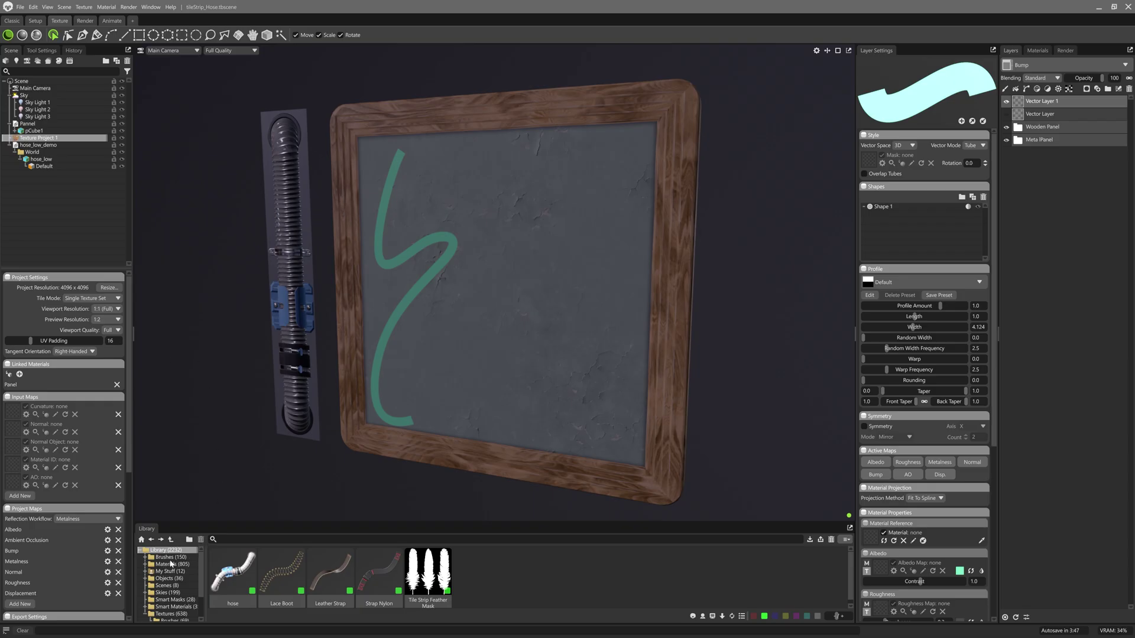
- Make the stroke a Hose, then draw a feather-masked Tile Strip S-stroke on a new vector layer
{"action": "left_click_drag", "start_coordinate": [233, 571], "coordinate": [936, 174]}
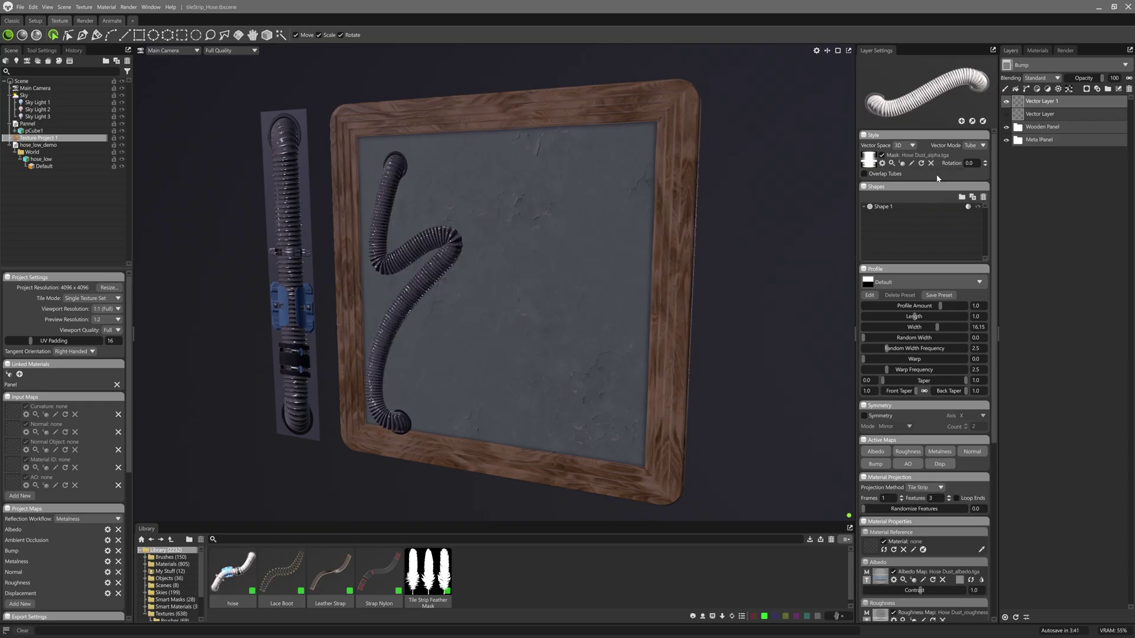
{"action": "left_click", "coordinate": [1027, 90]}
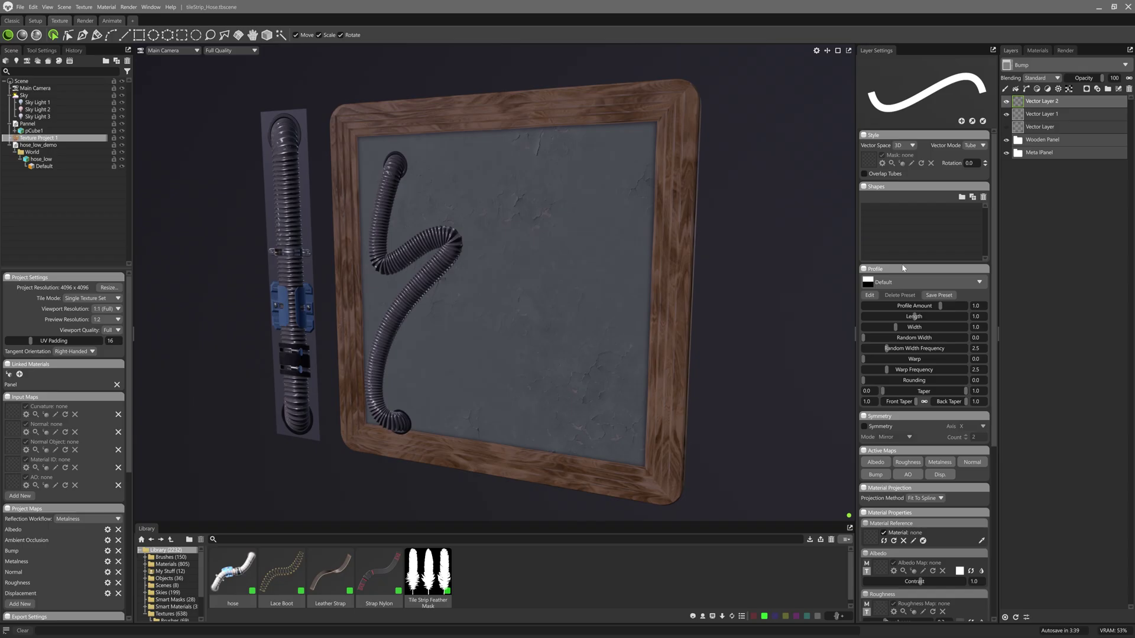
{"action": "left_click", "coordinate": [923, 497]}
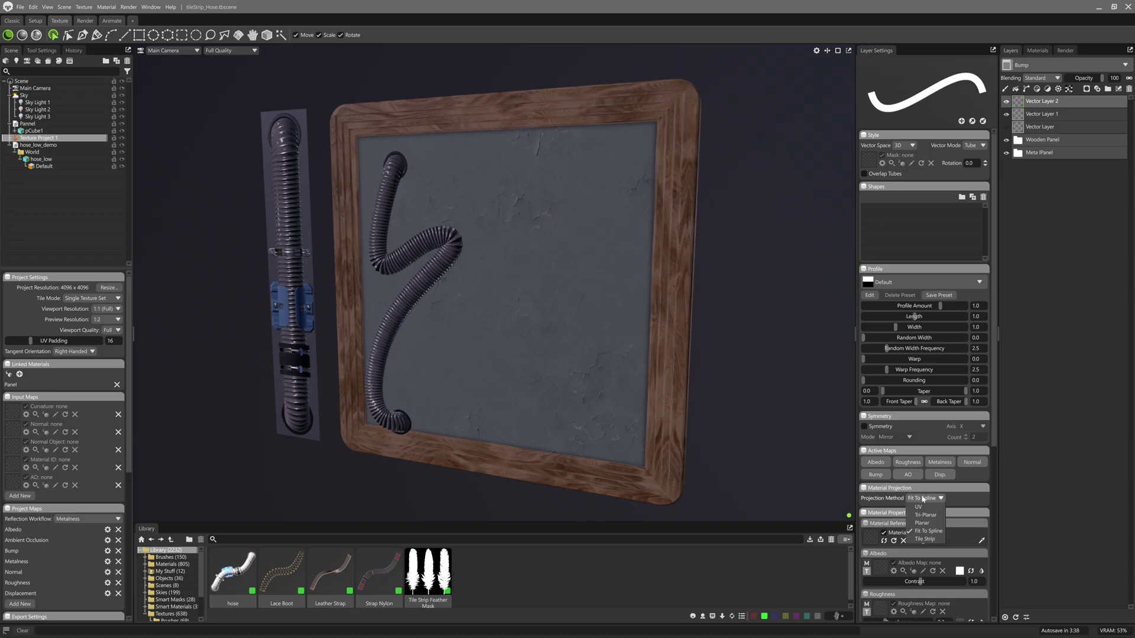
{"action": "left_click", "coordinate": [926, 539]}
{"action": "mouse_move", "coordinate": [428, 570]}
{"action": "left_mouse_down"}
{"action": "mouse_move", "coordinate": [639, 461]}
{"action": "mouse_move", "coordinate": [881, 169]}
{"action": "mouse_move", "coordinate": [869, 158]}
{"action": "left_mouse_up"}
{"action": "mouse_move", "coordinate": [617, 190]}
{"action": "left_mouse_down"}
{"action": "mouse_move", "coordinate": [510, 173]}
{"action": "mouse_move", "coordinate": [500, 235]}
{"action": "mouse_move", "coordinate": [623, 311]}
{"action": "mouse_move", "coordinate": [478, 318]}
{"action": "mouse_move", "coordinate": [456, 397]}
{"action": "mouse_move", "coordinate": [567, 417]}
{"action": "left_mouse_up"}
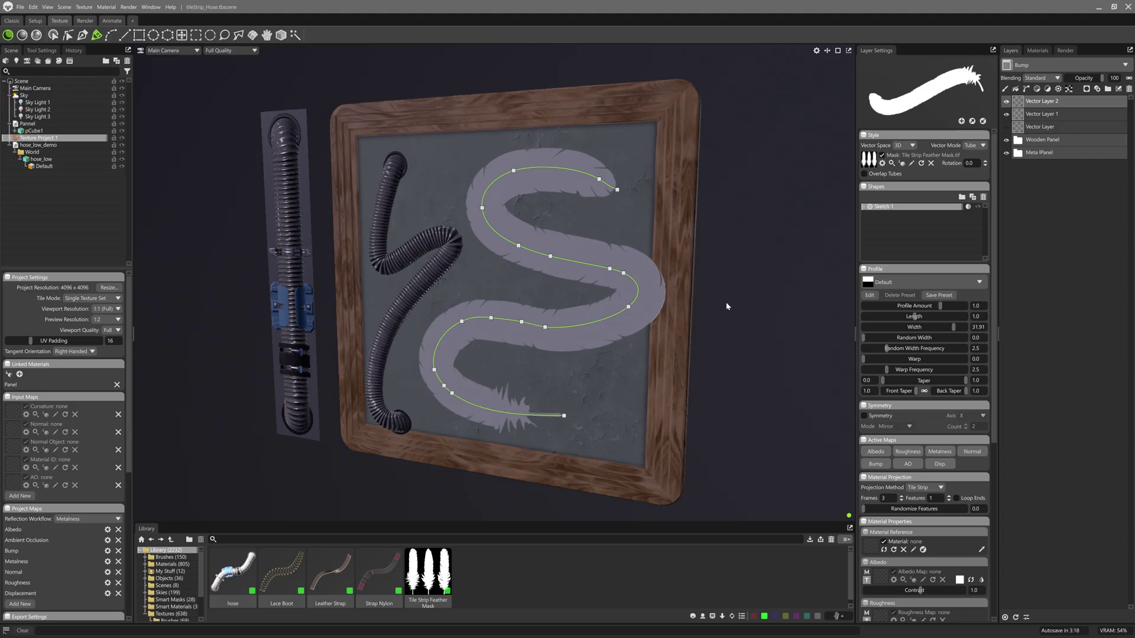
- Try the Lace Boot material and preview its mask, then apply Hose to the S-stroke instead
{"action": "key", "text": "Escape"}
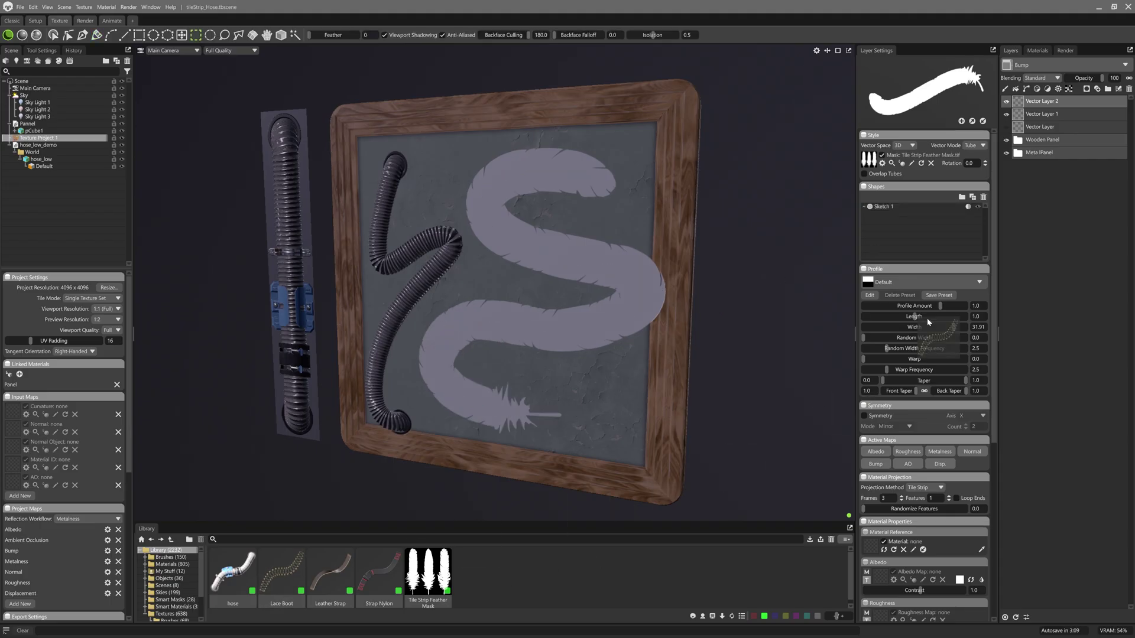
{"action": "left_click_drag", "start_coordinate": [960, 181], "coordinate": [924, 177]}
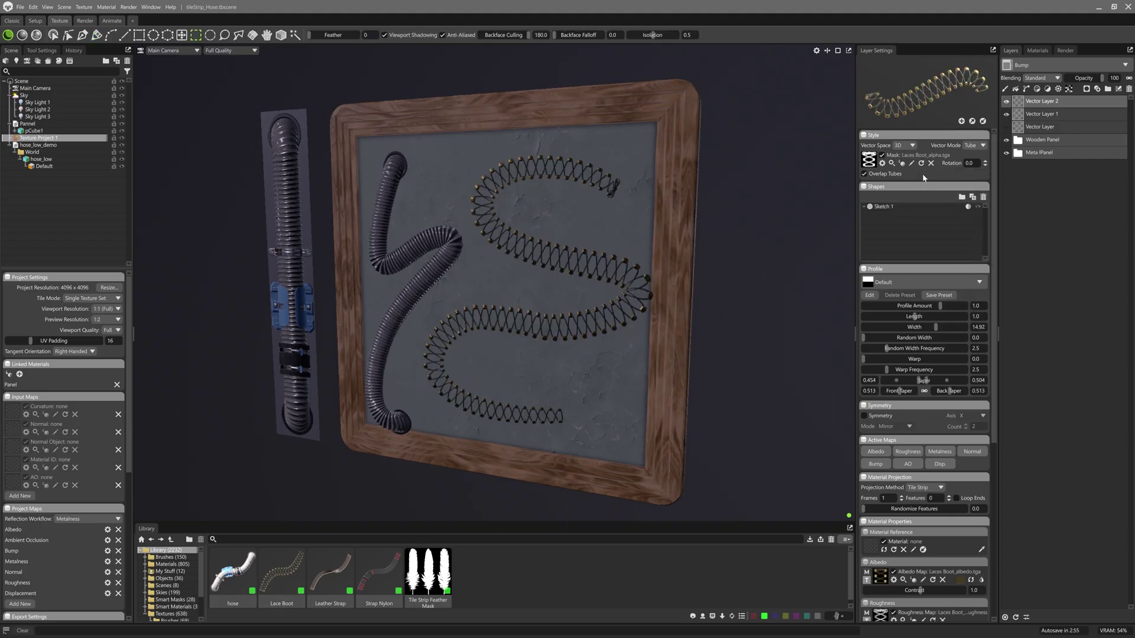
{"action": "left_click", "coordinate": [892, 165]}
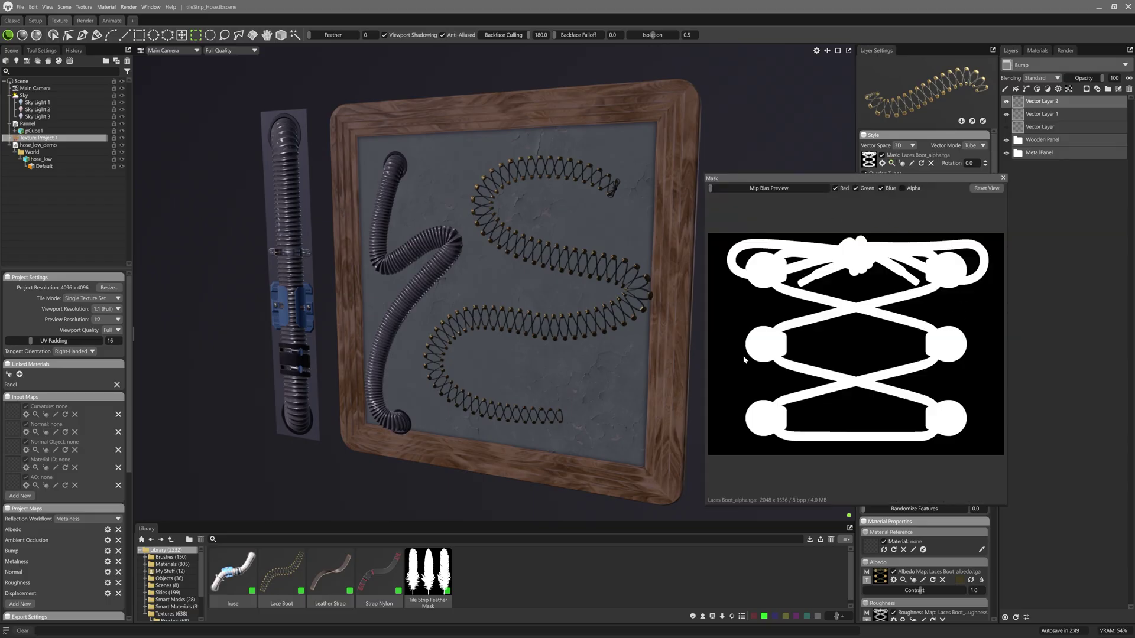
{"action": "left_click", "coordinate": [1002, 178]}
{"action": "left_click_drag", "start_coordinate": [233, 570], "coordinate": [953, 177]}
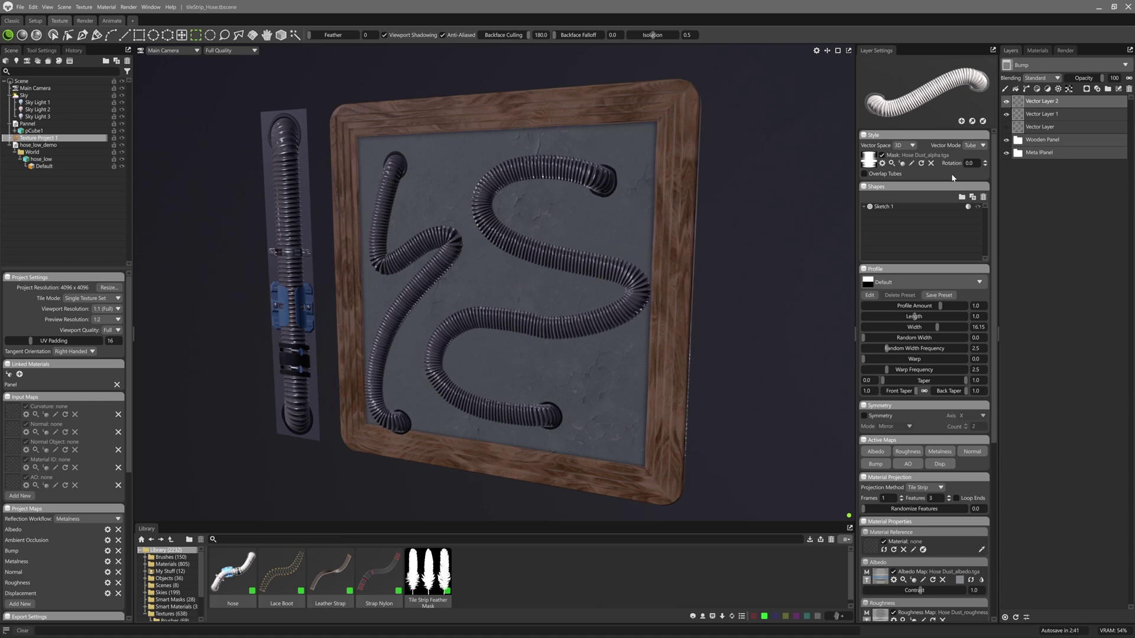
{"action": "left_click_drag", "start_coordinate": [237, 228], "coordinate": [326, 394]}
- Edit the hose's features, switching one to the blue connector and selecting its end features
{"action": "left_click", "coordinate": [530, 323]}
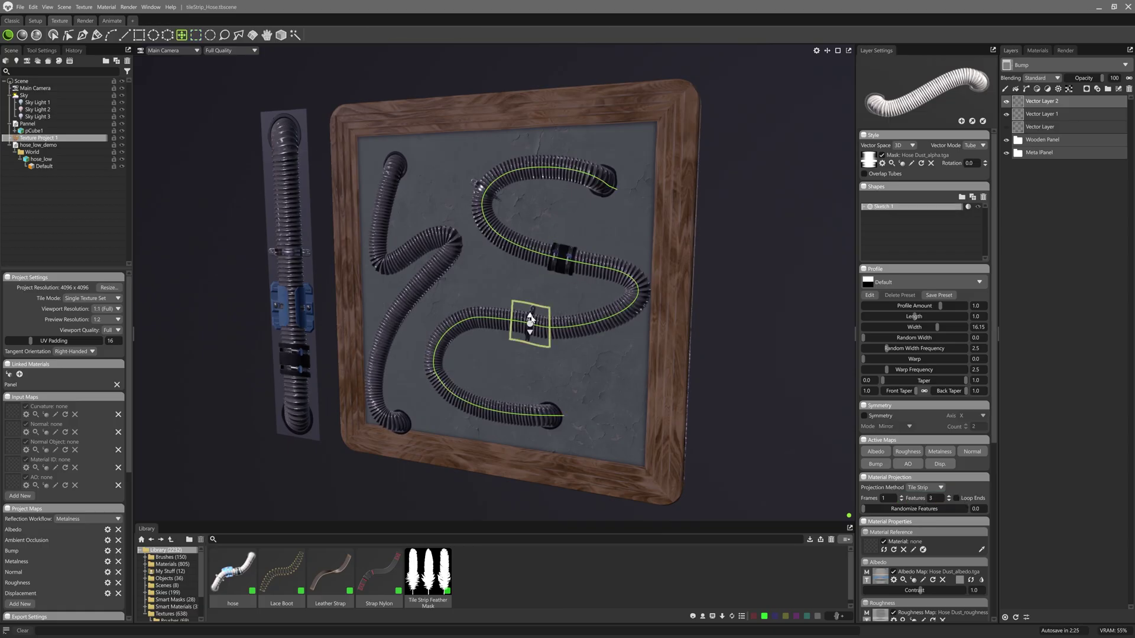
{"action": "left_click", "coordinate": [530, 321]}
{"action": "left_click", "coordinate": [473, 419]}
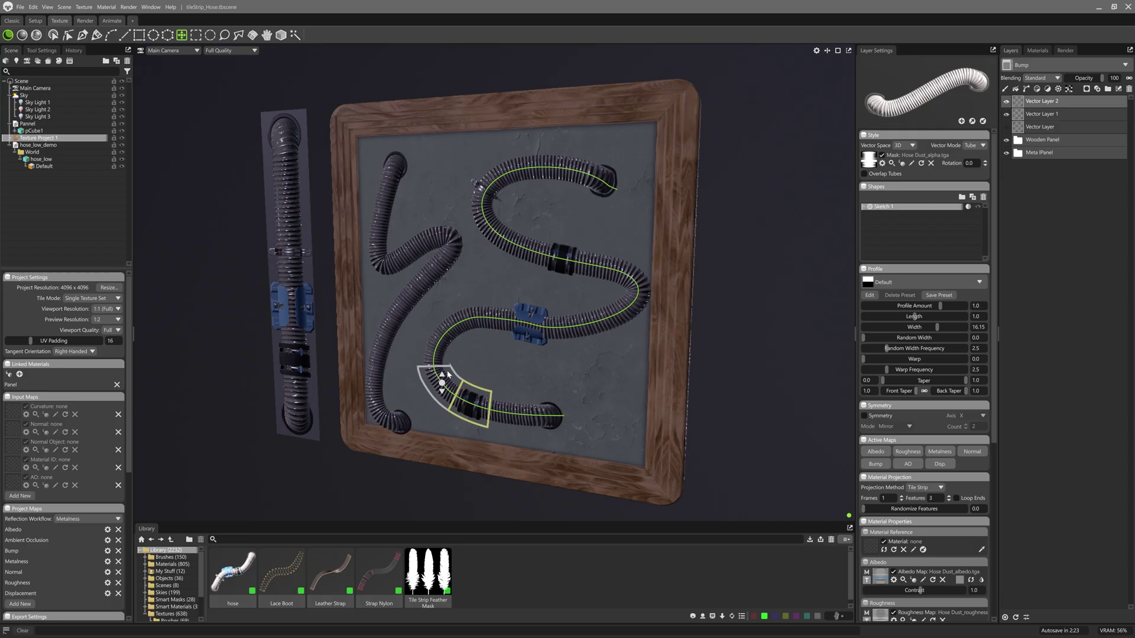
{"action": "left_click", "coordinate": [433, 352]}
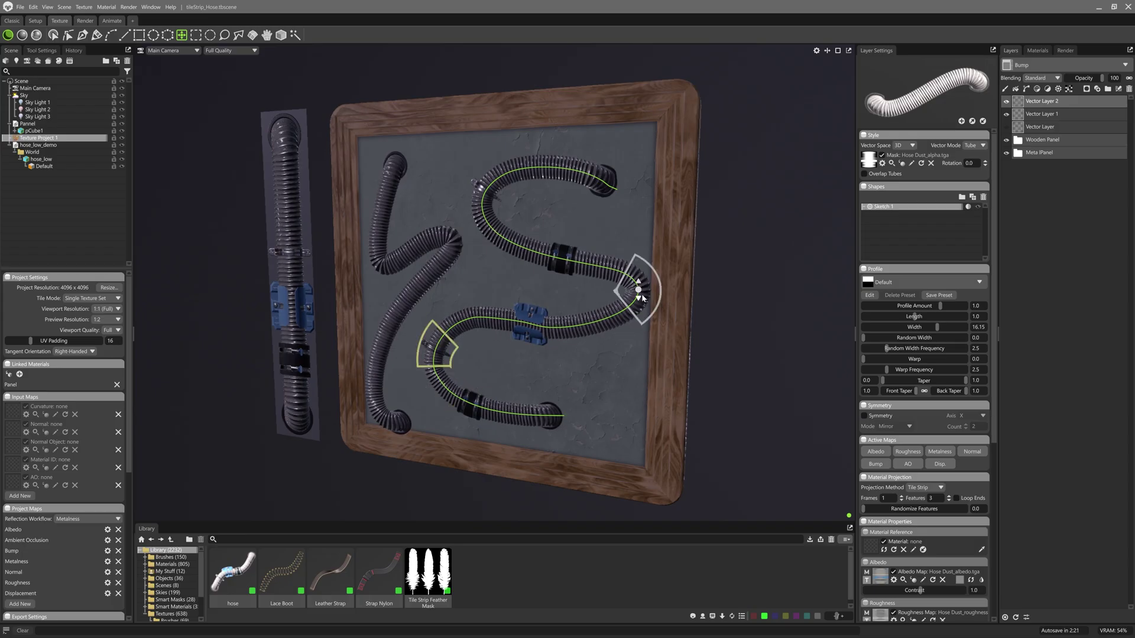
{"action": "left_click", "coordinate": [642, 297]}
- Remove the S-shaped hose sketch and draw a new winding hose across the panel
{"action": "left_click", "coordinate": [956, 208]}
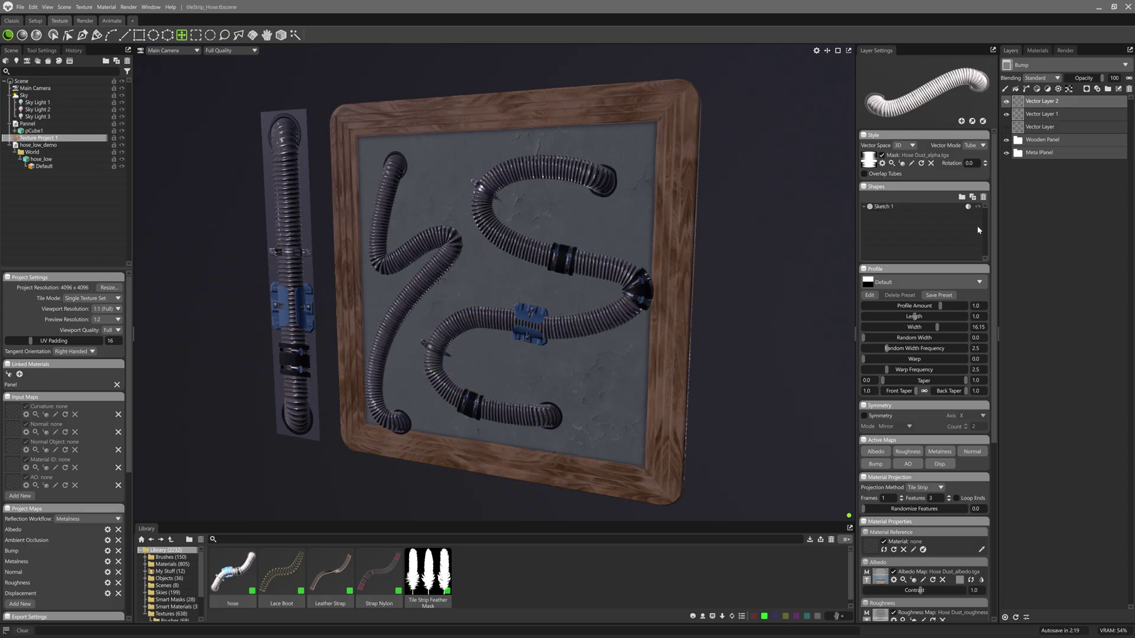
{"action": "left_click", "coordinate": [968, 207]}
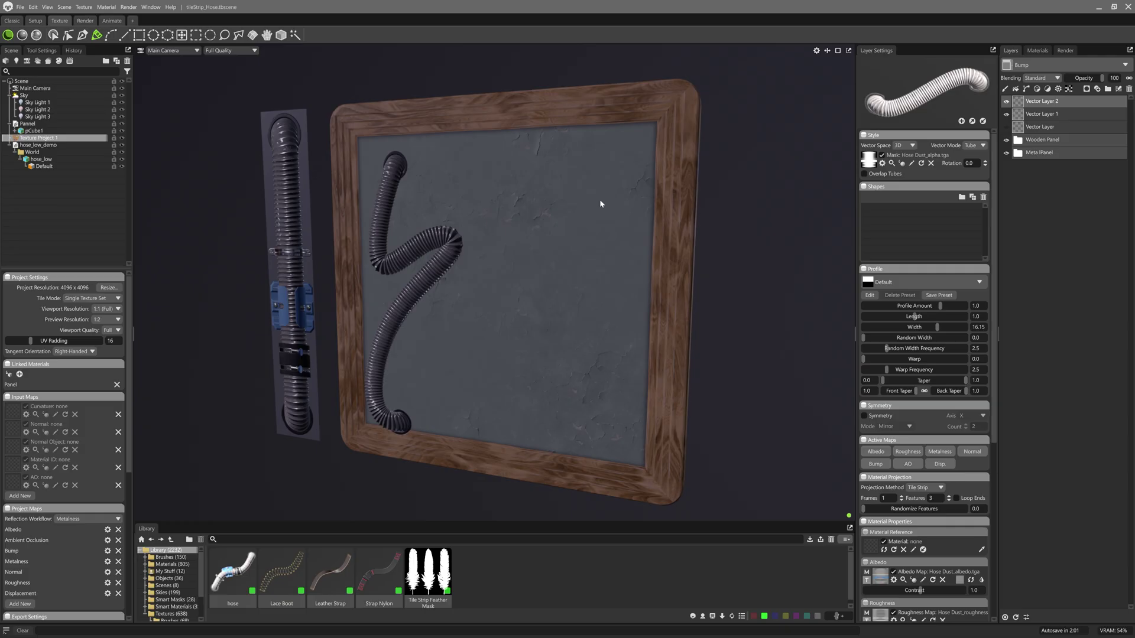
{"action": "mouse_move", "coordinate": [604, 195]}
{"action": "left_mouse_down"}
{"action": "mouse_move", "coordinate": [533, 157]}
{"action": "mouse_move", "coordinate": [484, 189]}
{"action": "mouse_move", "coordinate": [509, 223]}
{"action": "mouse_move", "coordinate": [581, 234]}
{"action": "mouse_move", "coordinate": [619, 255]}
{"action": "mouse_move", "coordinate": [594, 292]}
{"action": "mouse_move", "coordinate": [521, 269]}
{"action": "mouse_move", "coordinate": [473, 279]}
{"action": "mouse_move", "coordinate": [459, 318]}
{"action": "mouse_move", "coordinate": [511, 343]}
{"action": "mouse_move", "coordinate": [576, 344]}
{"action": "mouse_move", "coordinate": [615, 369]}
{"action": "mouse_move", "coordinate": [598, 412]}
{"action": "mouse_move", "coordinate": [535, 418]}
{"action": "mouse_move", "coordinate": [444, 388]}
{"action": "mouse_move", "coordinate": [414, 417]}
{"action": "left_mouse_up"}
- Slightly randomize the strap features, then move a strap segment up to its upper loop
{"action": "mouse_move", "coordinate": [863, 512]}
{"action": "left_mouse_down"}
{"action": "mouse_move", "coordinate": [965, 532]}
{"action": "mouse_move", "coordinate": [891, 516]}
{"action": "left_mouse_up"}
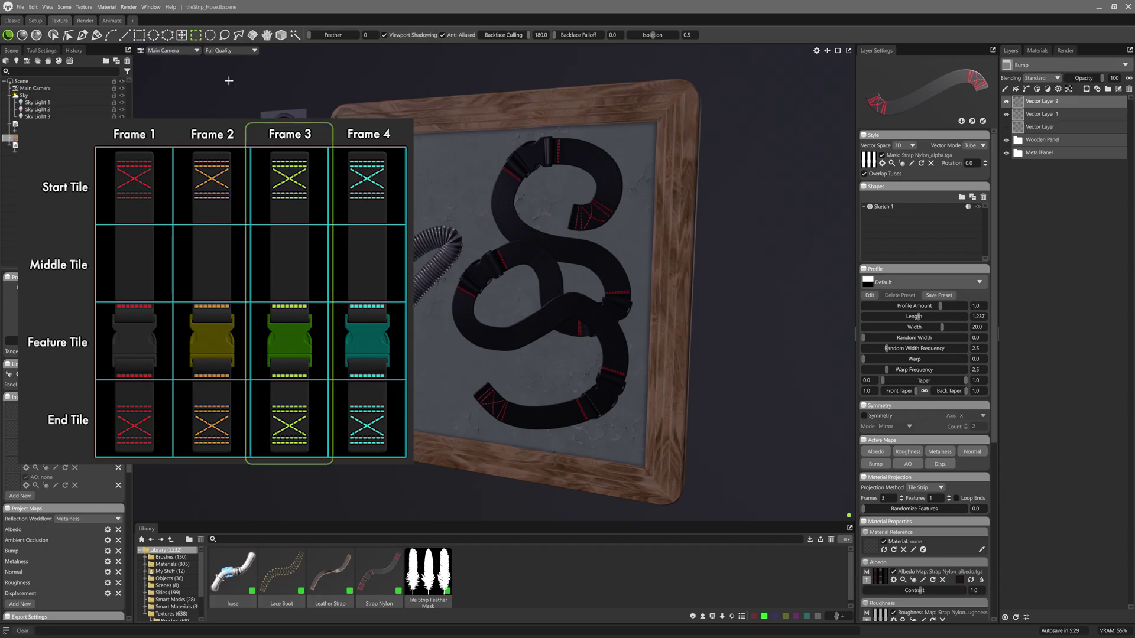
{"action": "left_click", "coordinate": [181, 35]}
{"action": "left_click", "coordinate": [604, 219]}
{"action": "left_click_drag", "start_coordinate": [604, 219], "coordinate": [541, 159]}
{"action": "left_click", "coordinate": [509, 391]}
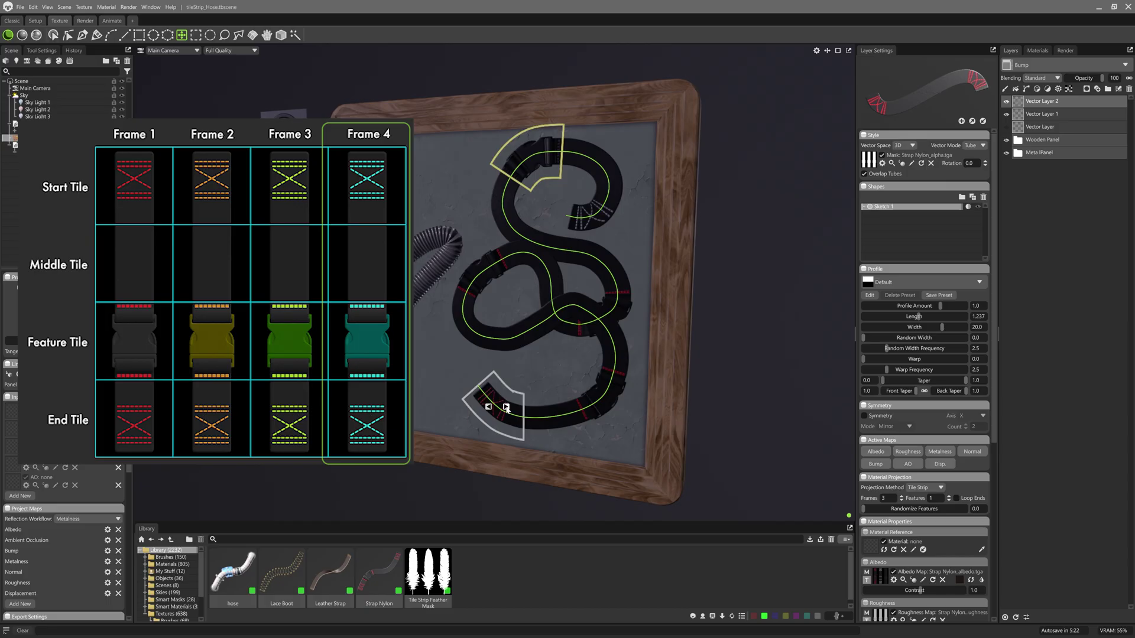
{"action": "left_click", "coordinate": [483, 272]}
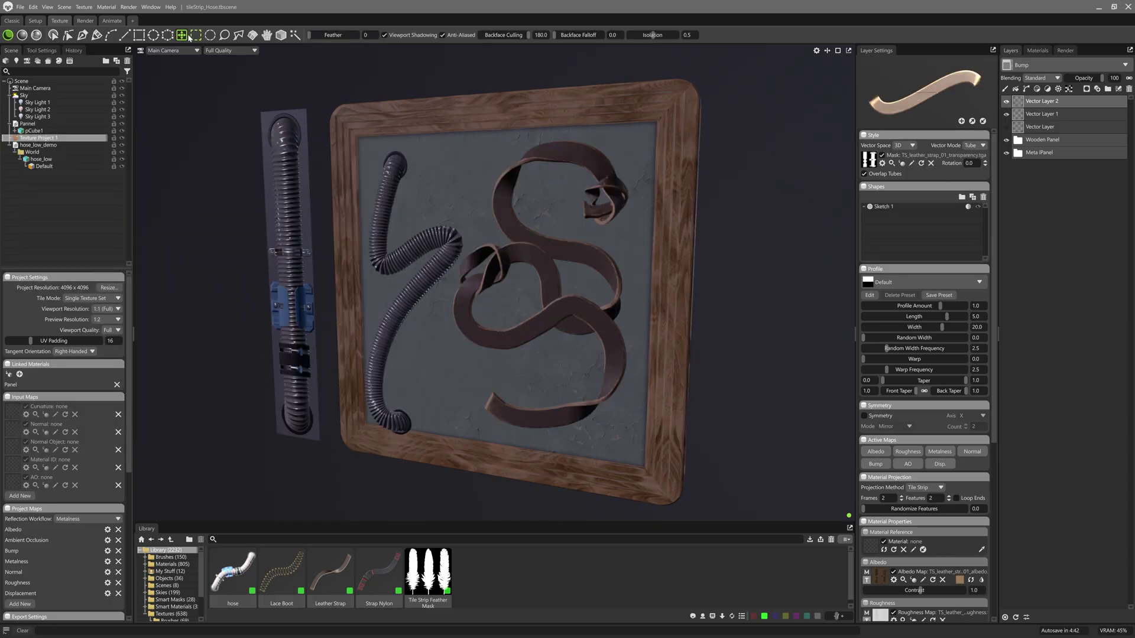
- Slide a strap twist further along the path and reposition the upper, lower and side segments
{"action": "left_click", "coordinate": [487, 274]}
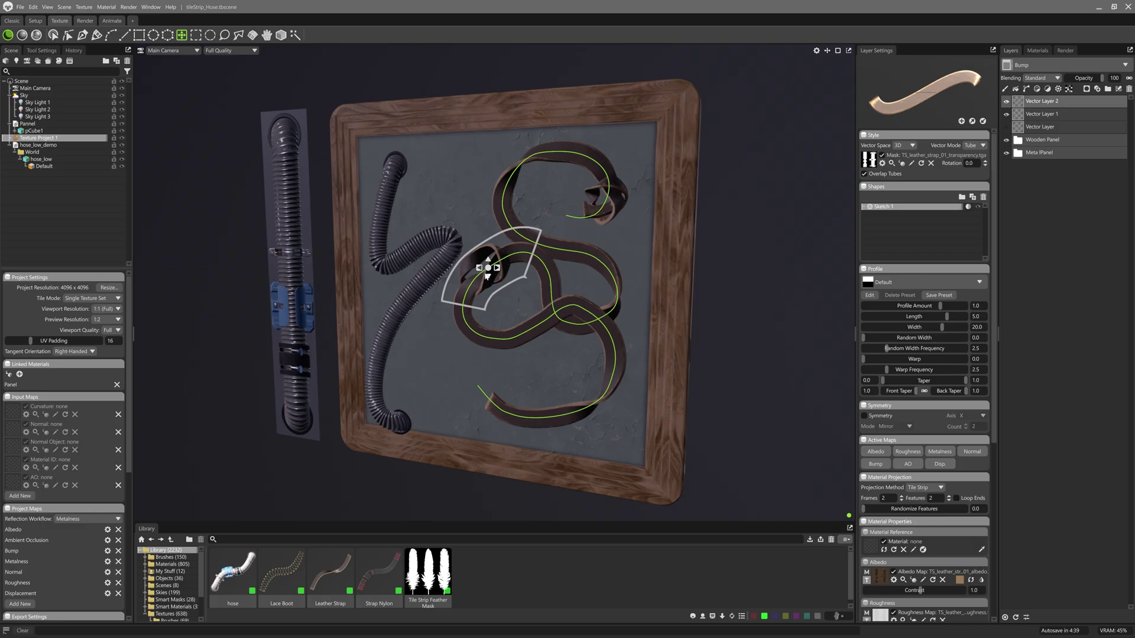
{"action": "left_click_drag", "start_coordinate": [496, 273], "coordinate": [617, 278]}
{"action": "left_click", "coordinate": [520, 240]}
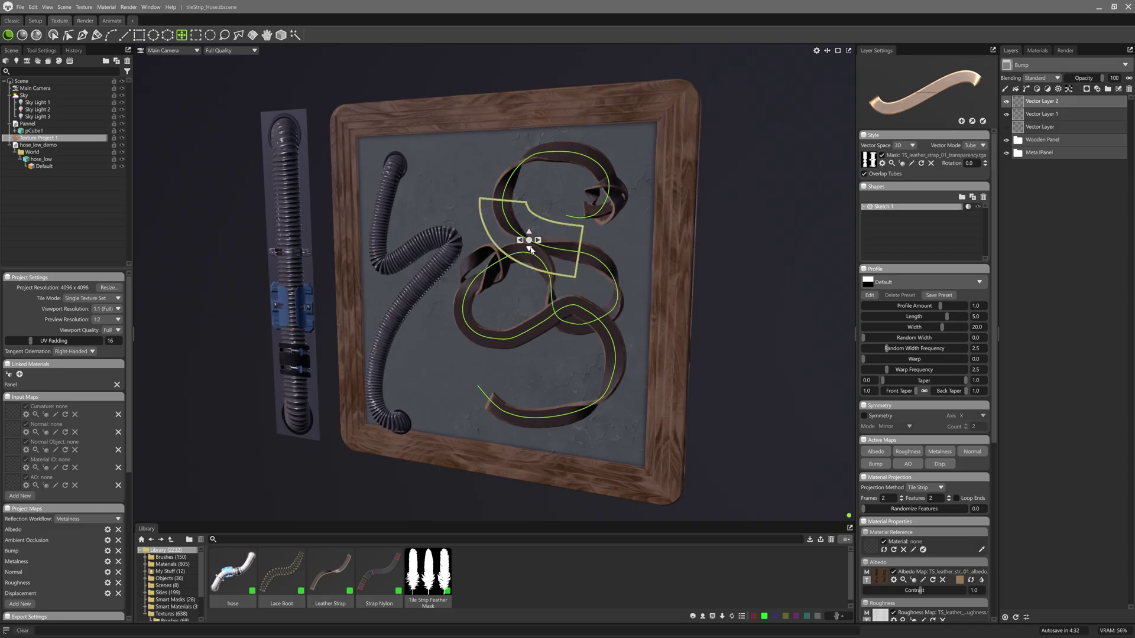
{"action": "left_click", "coordinate": [608, 334]}
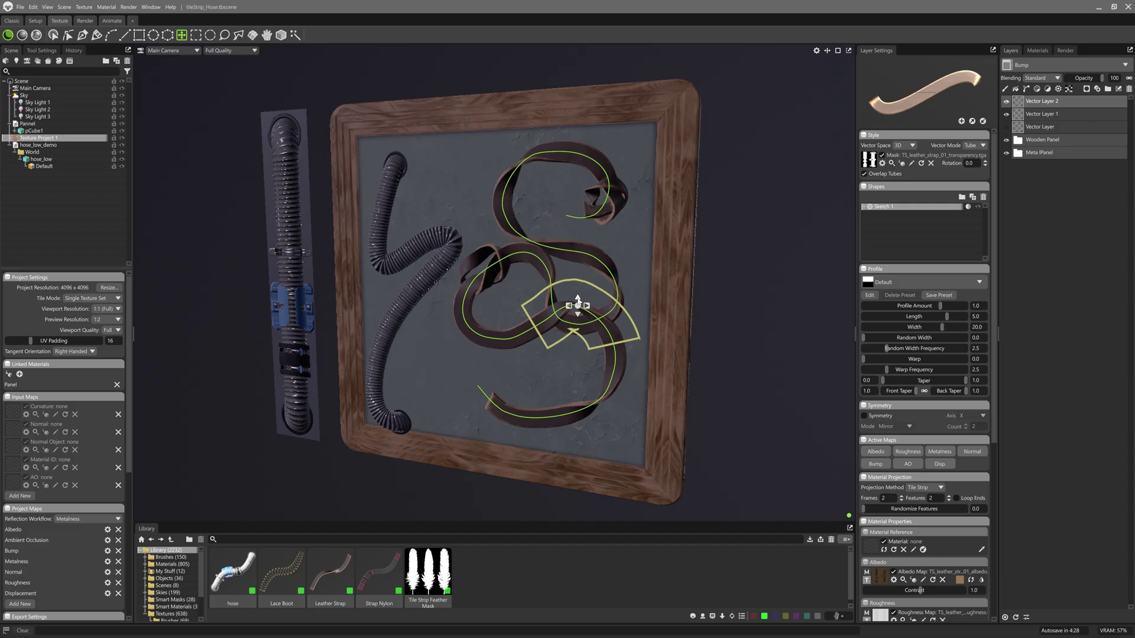
{"action": "left_click", "coordinate": [493, 347]}
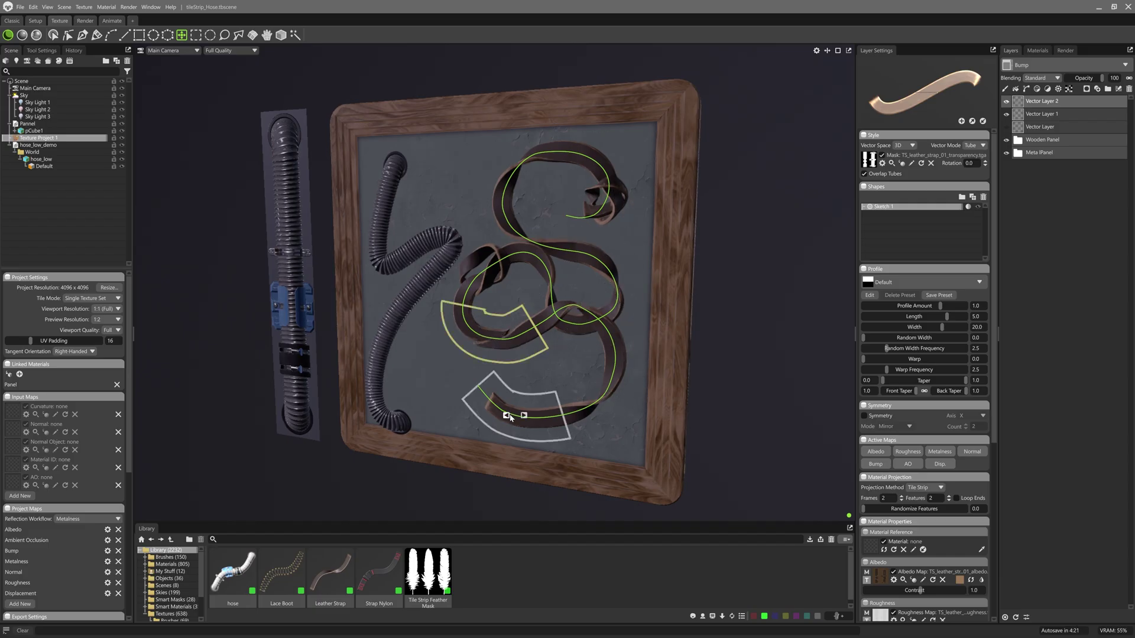
{"action": "left_click", "coordinate": [513, 406]}
{"action": "left_click", "coordinate": [879, 239]}
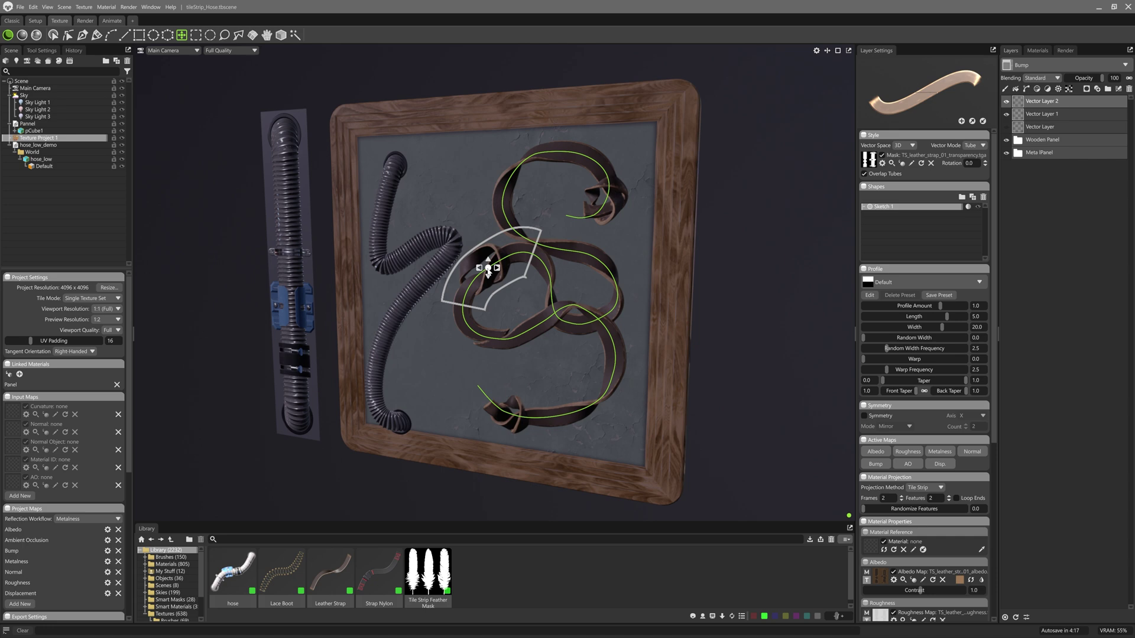
{"action": "left_click", "coordinate": [473, 325]}
{"action": "left_click", "coordinate": [608, 372]}
{"action": "left_click", "coordinate": [878, 231]}
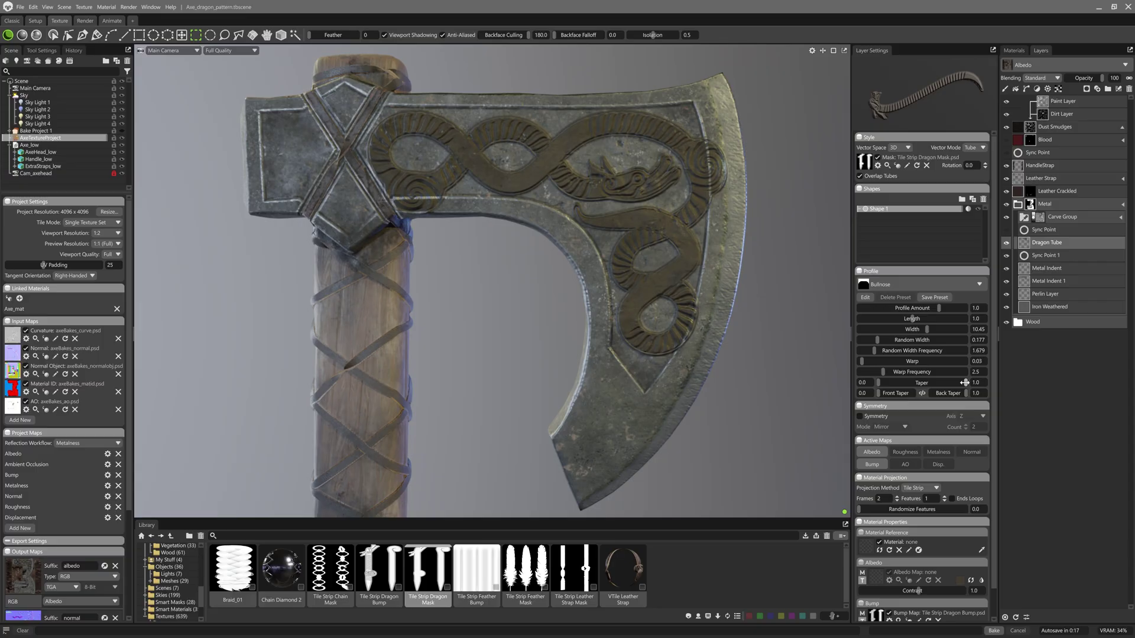
- Set the dragon tube's Taper to 0 and Back Taper to 0.563, enable Overlap Tubes, and set Randomize Features to 0.647
{"action": "left_click_drag", "start_coordinate": [960, 382], "coordinate": [887, 382]}
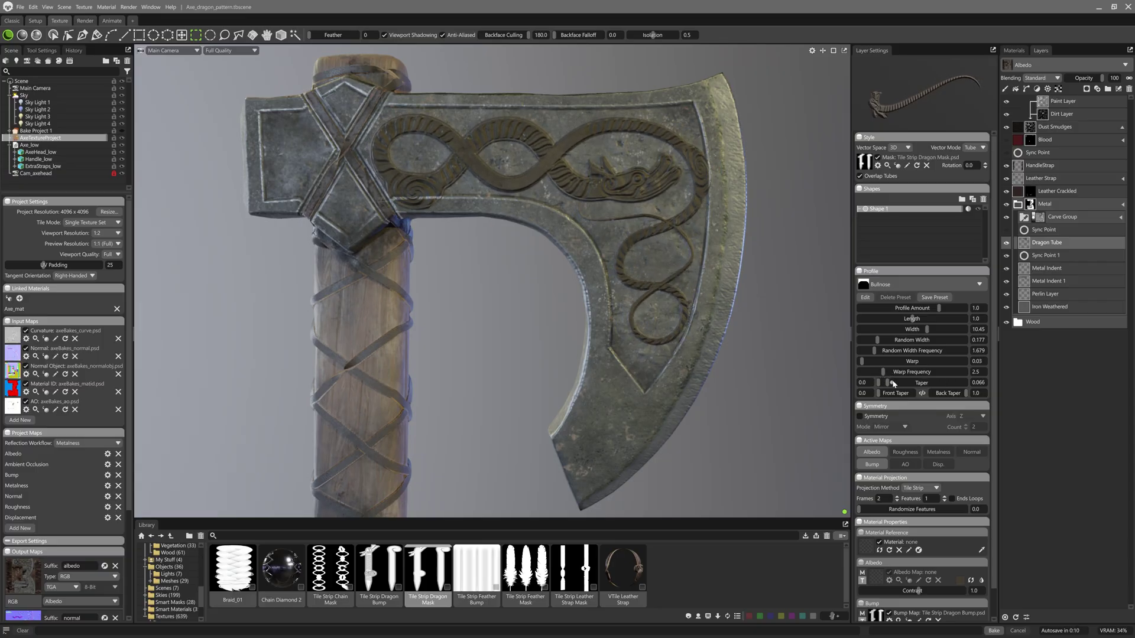
{"action": "left_click", "coordinate": [949, 398]}
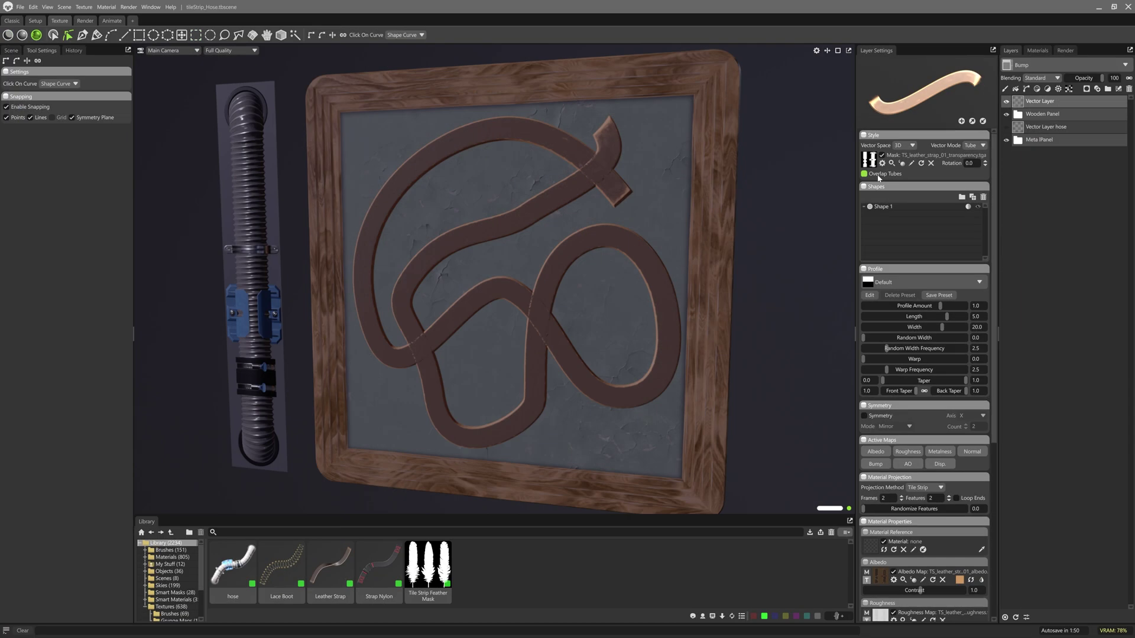
{"action": "left_click", "coordinate": [879, 178]}
{"action": "left_click", "coordinate": [930, 509]}
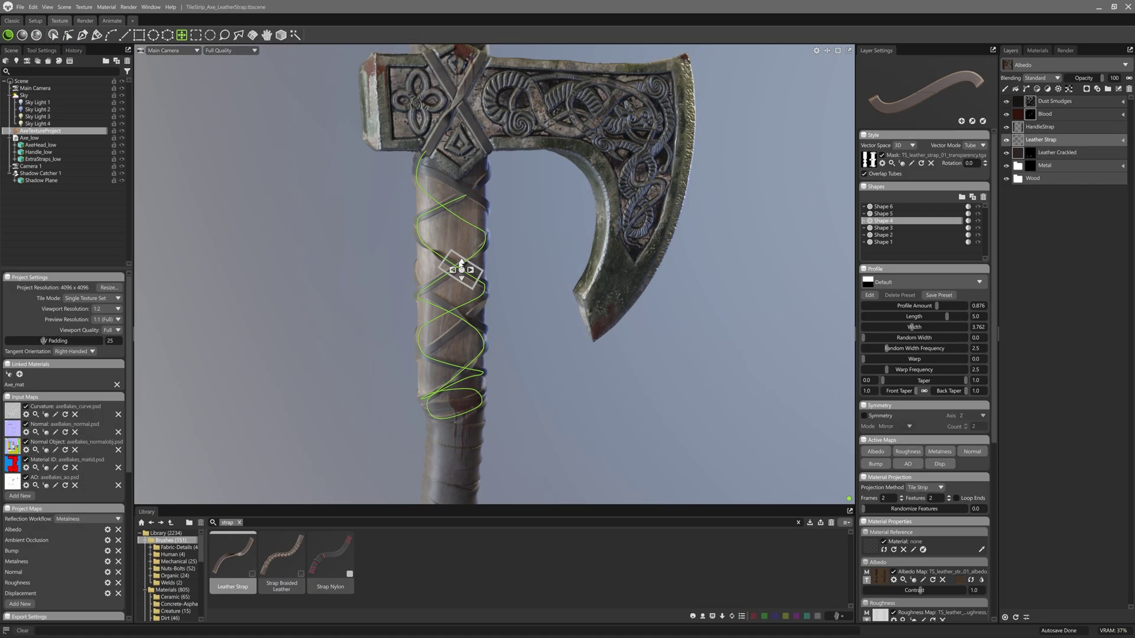
{"action": "key", "text": "Escape"}
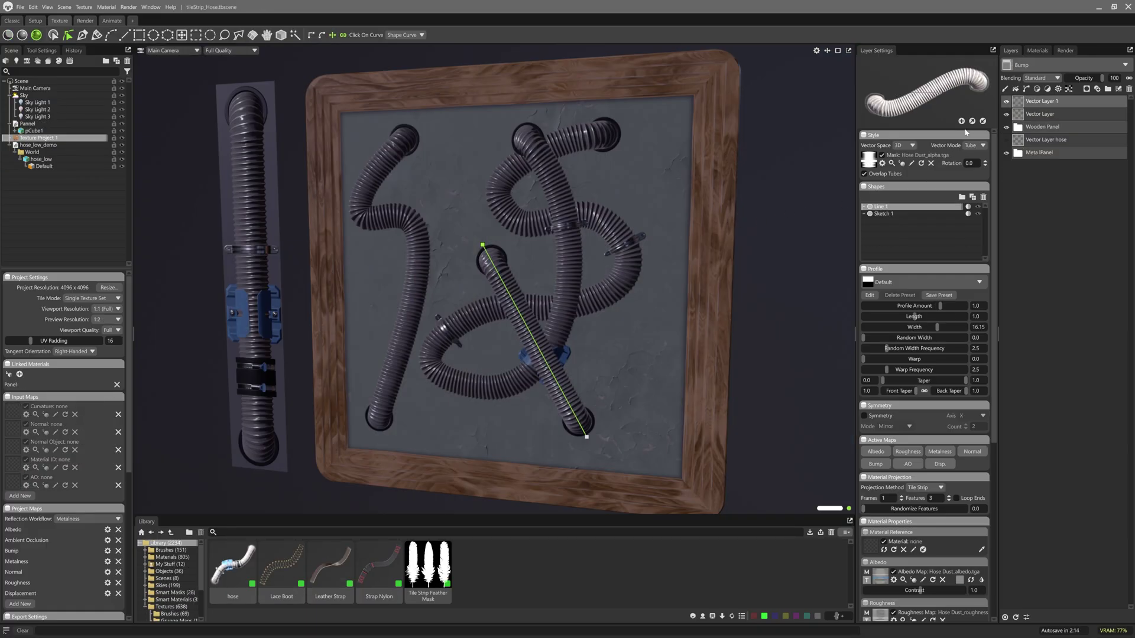
- Open Brush Properties and draw a leather strap stroke across the panel
{"action": "left_click", "coordinate": [962, 121]}
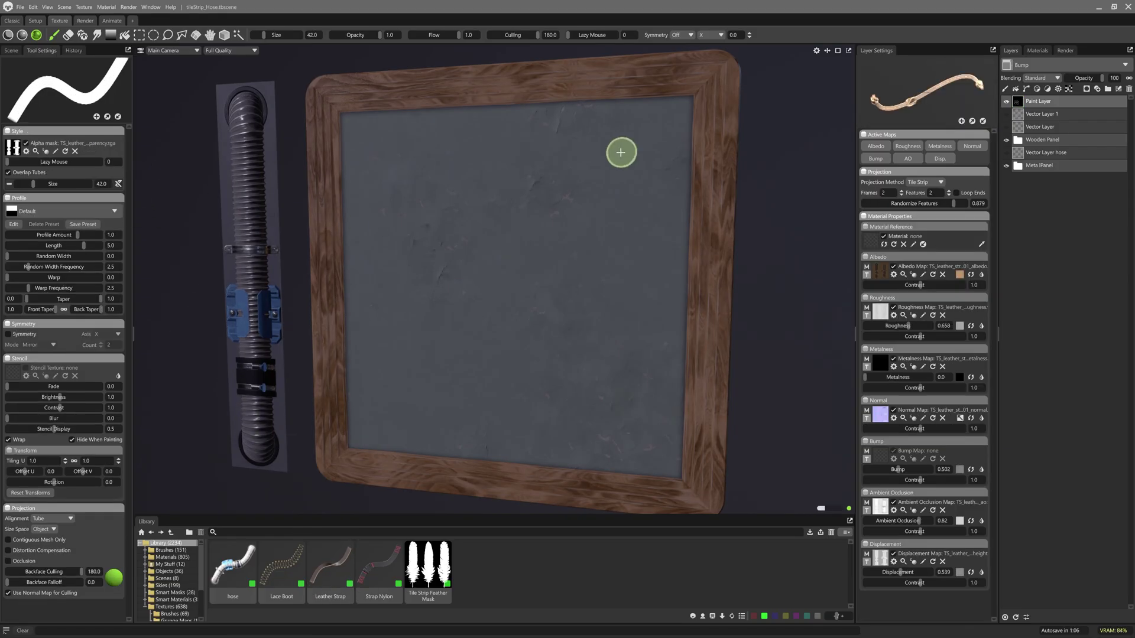
{"action": "mouse_move", "coordinate": [609, 149]}
{"action": "left_mouse_down"}
{"action": "mouse_move", "coordinate": [549, 143]}
{"action": "mouse_move", "coordinate": [452, 159]}
{"action": "mouse_move", "coordinate": [439, 197]}
{"action": "mouse_move", "coordinate": [626, 211]}
{"action": "mouse_move", "coordinate": [622, 274]}
{"action": "mouse_move", "coordinate": [514, 288]}
{"action": "mouse_move", "coordinate": [420, 255]}
{"action": "mouse_move", "coordinate": [375, 283]}
{"action": "mouse_move", "coordinate": [452, 338]}
{"action": "mouse_move", "coordinate": [550, 324]}
{"action": "mouse_move", "coordinate": [639, 359]}
{"action": "mouse_move", "coordinate": [600, 416]}
{"action": "mouse_move", "coordinate": [565, 427]}
{"action": "left_mouse_up"}
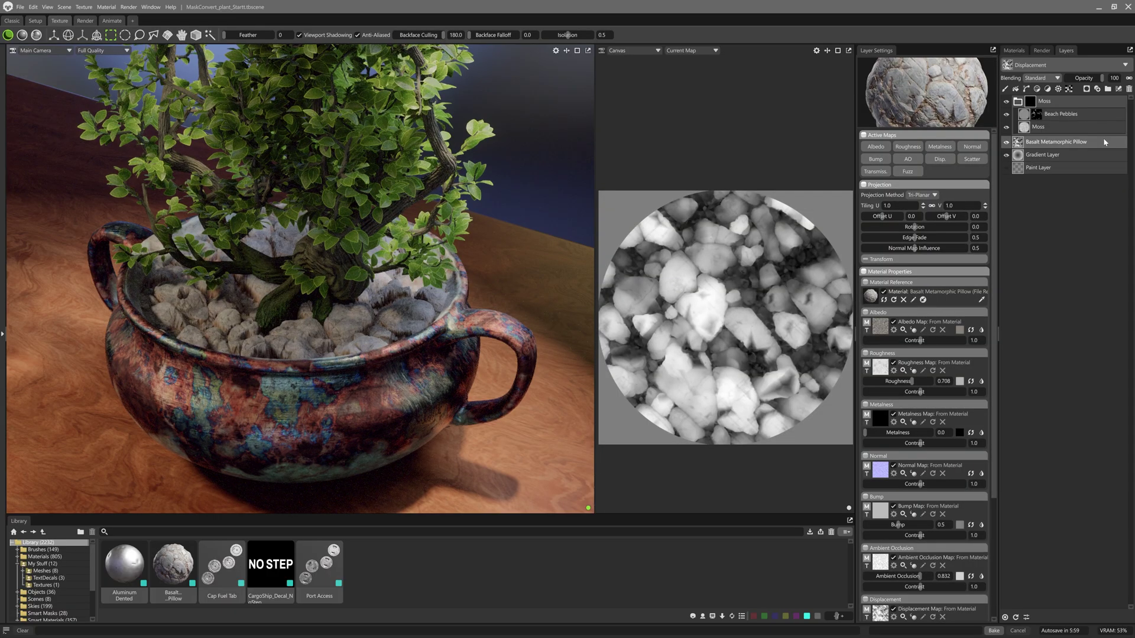
- Set the basalt material's Tiling to 0.6 and view the Albedo channel
{"action": "double_click", "coordinate": [959, 206]}
{"action": "type", "text": "0.6"}
{"action": "key", "text": "Return"}
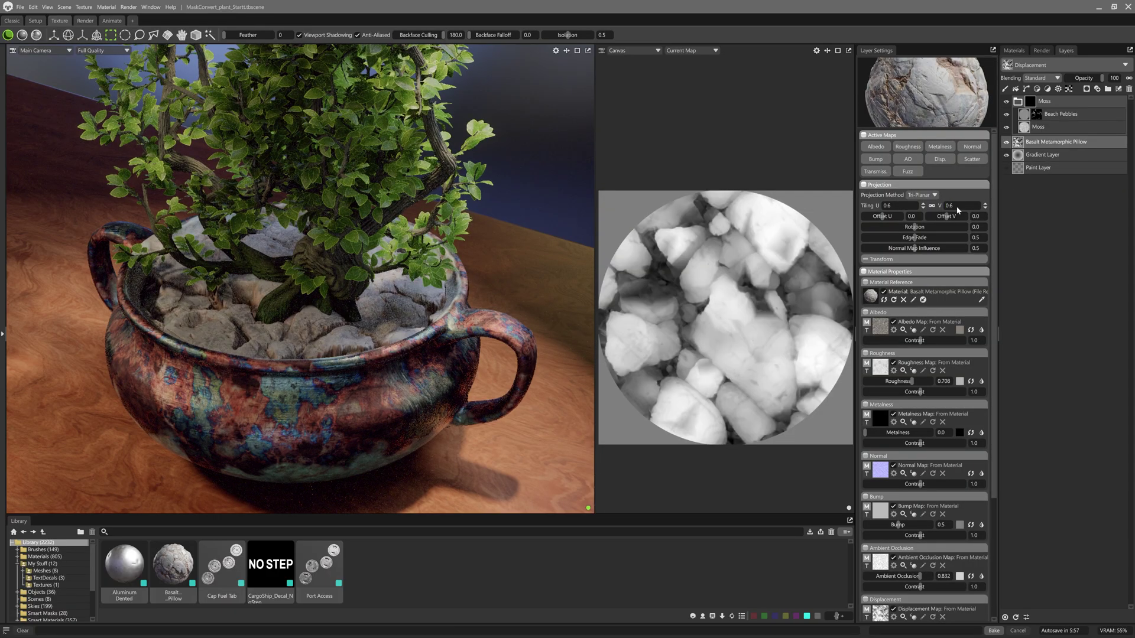
{"action": "left_click", "coordinate": [1041, 77]}
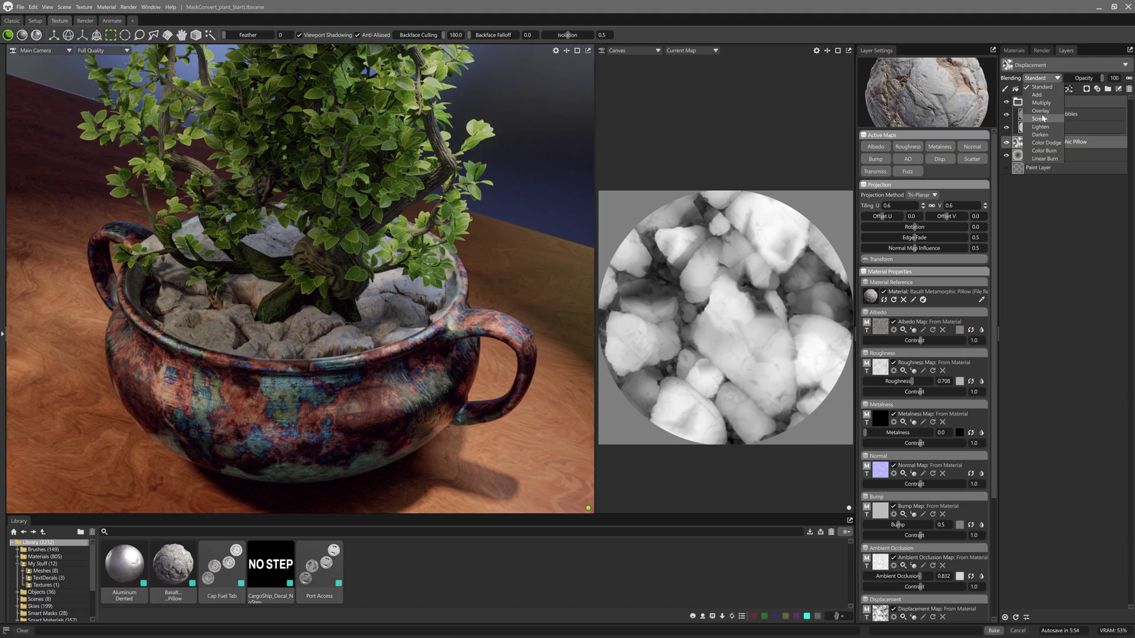
{"action": "left_click", "coordinate": [1051, 88]}
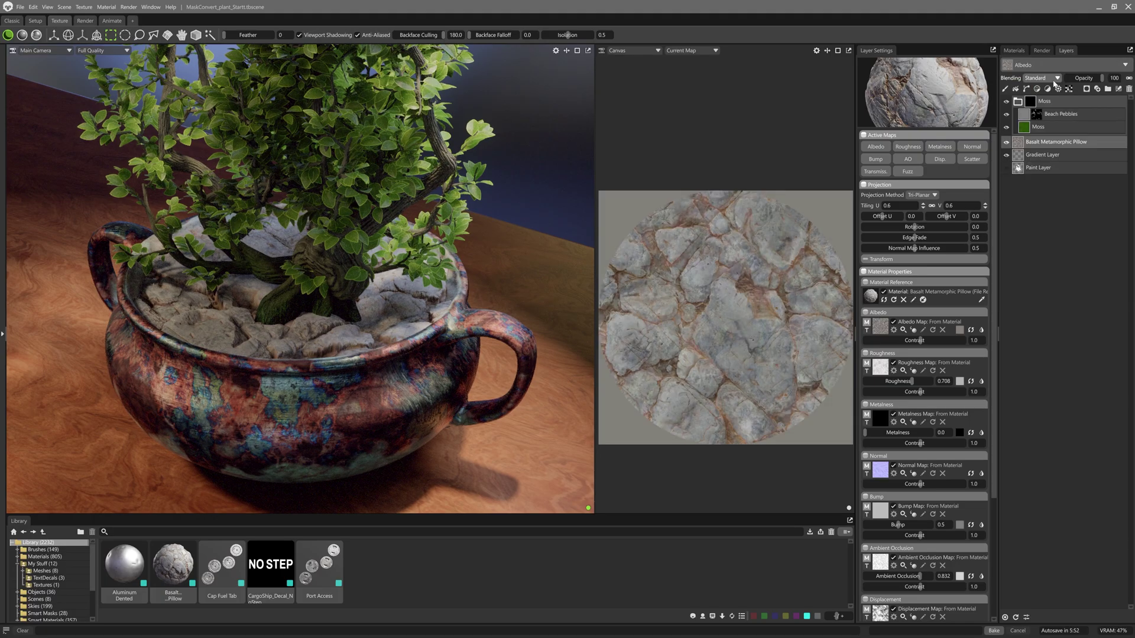
- Duplicate the Basalt Metamorphic Pillow layer and move the copy above the Moss group
{"action": "right_click", "coordinate": [1089, 141]}
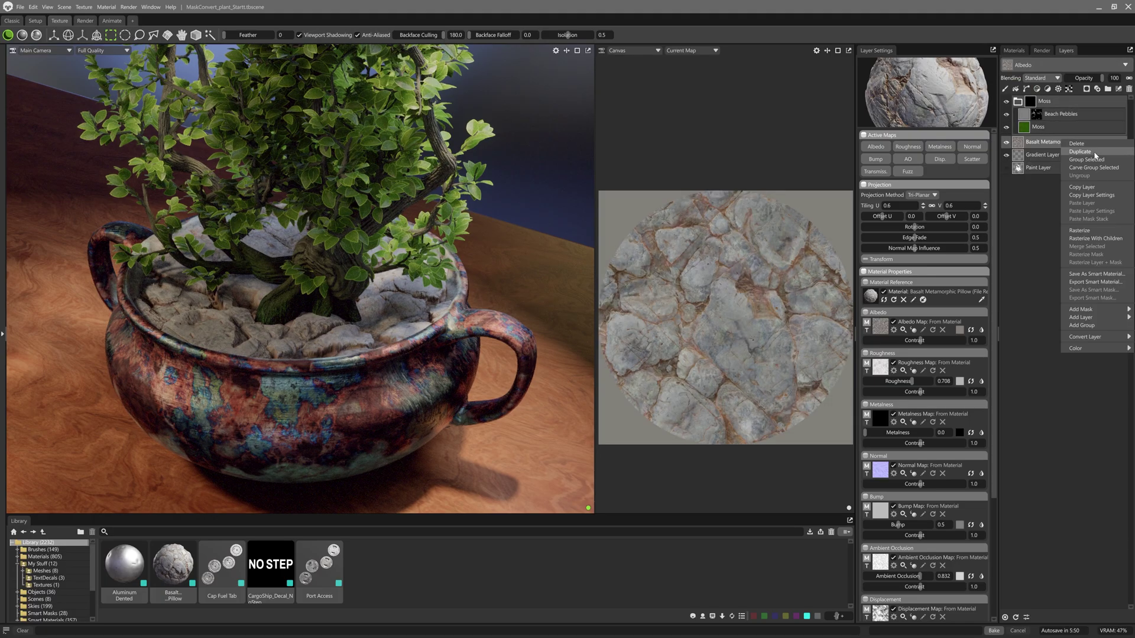
{"action": "left_click", "coordinate": [1095, 154]}
{"action": "left_click_drag", "start_coordinate": [1024, 147], "coordinate": [1032, 101]}
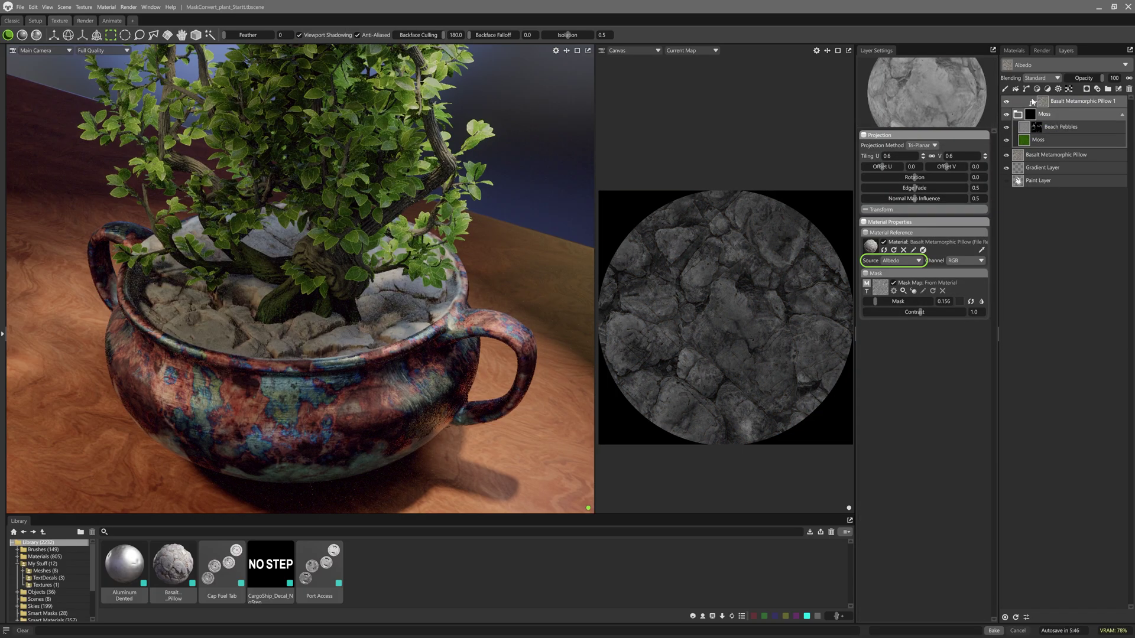
- Mask the duplicate by its Displacement map at 0.687, inverted, with raised contrast
{"action": "left_click", "coordinate": [898, 260]}
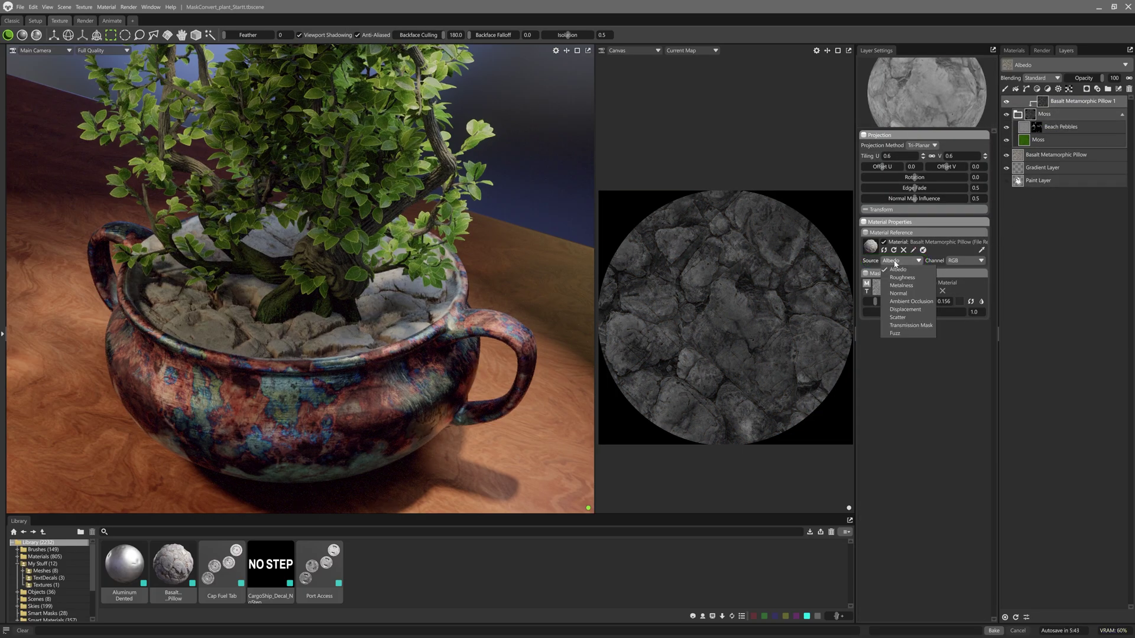
{"action": "left_click", "coordinate": [901, 293]}
{"action": "left_click", "coordinate": [902, 261]}
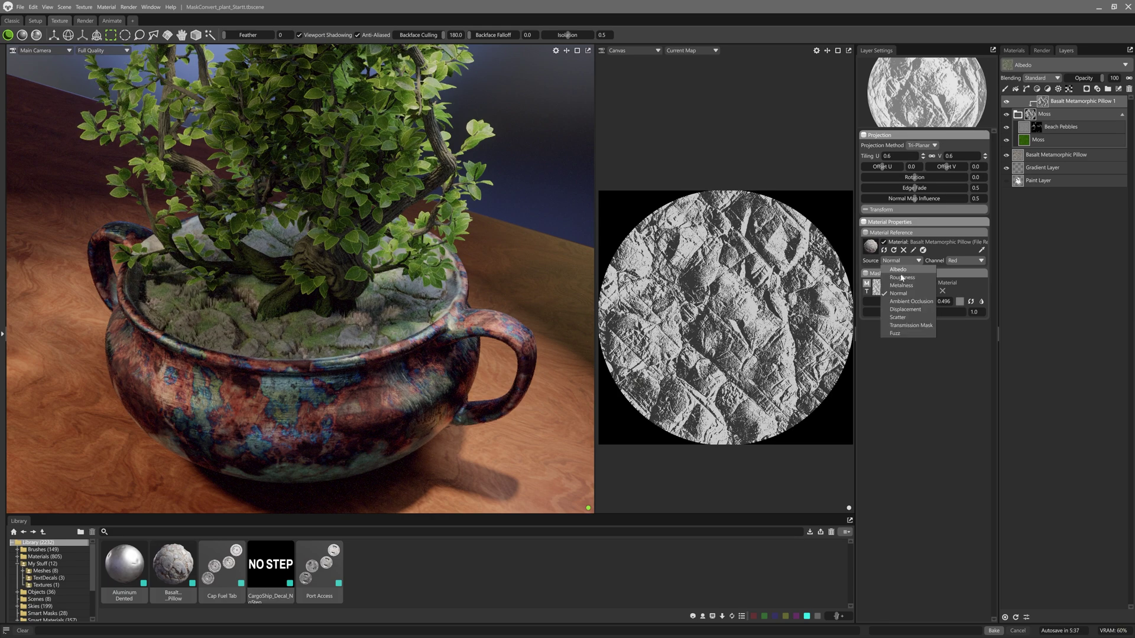
{"action": "left_click", "coordinate": [967, 261]}
{"action": "left_click", "coordinate": [967, 262]}
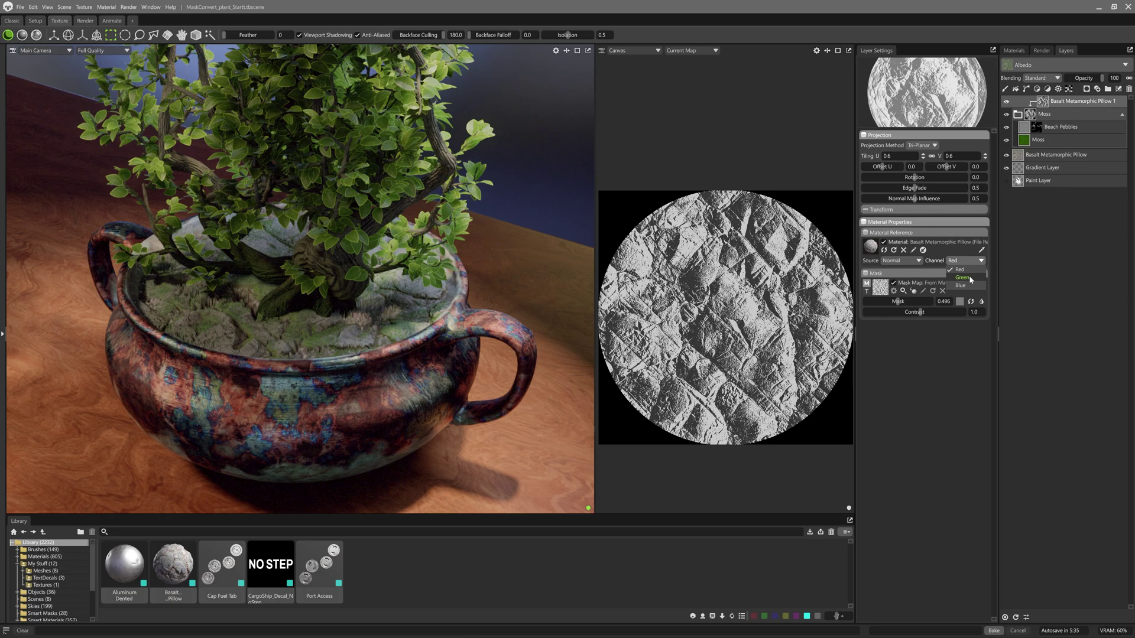
{"action": "left_click", "coordinate": [970, 276]}
{"action": "left_click", "coordinate": [901, 261]}
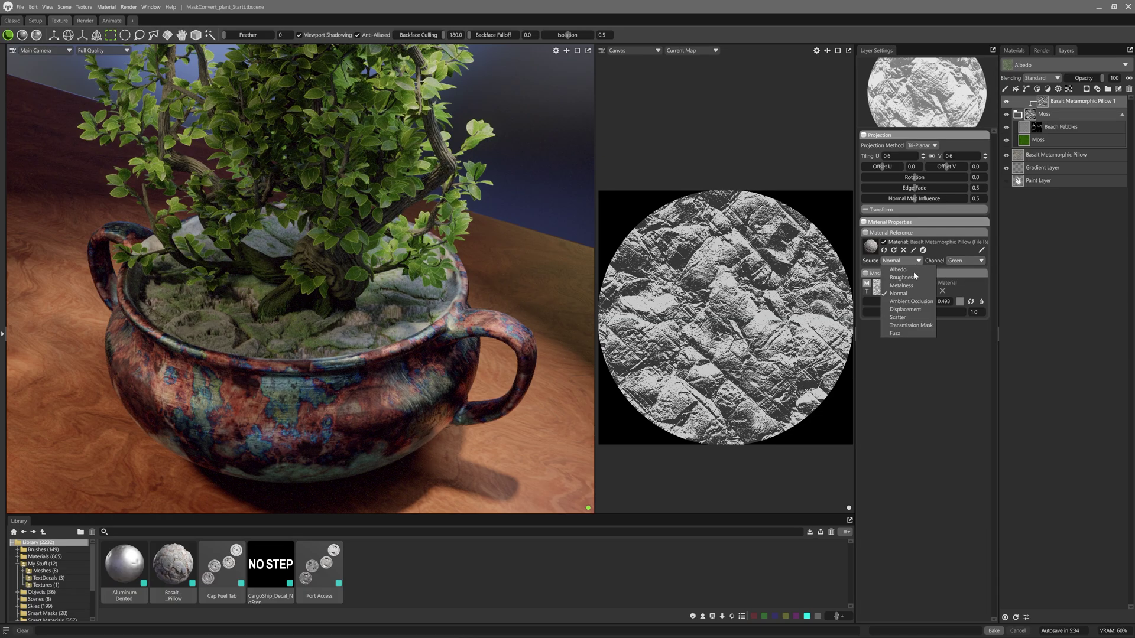
{"action": "left_click", "coordinate": [915, 310]}
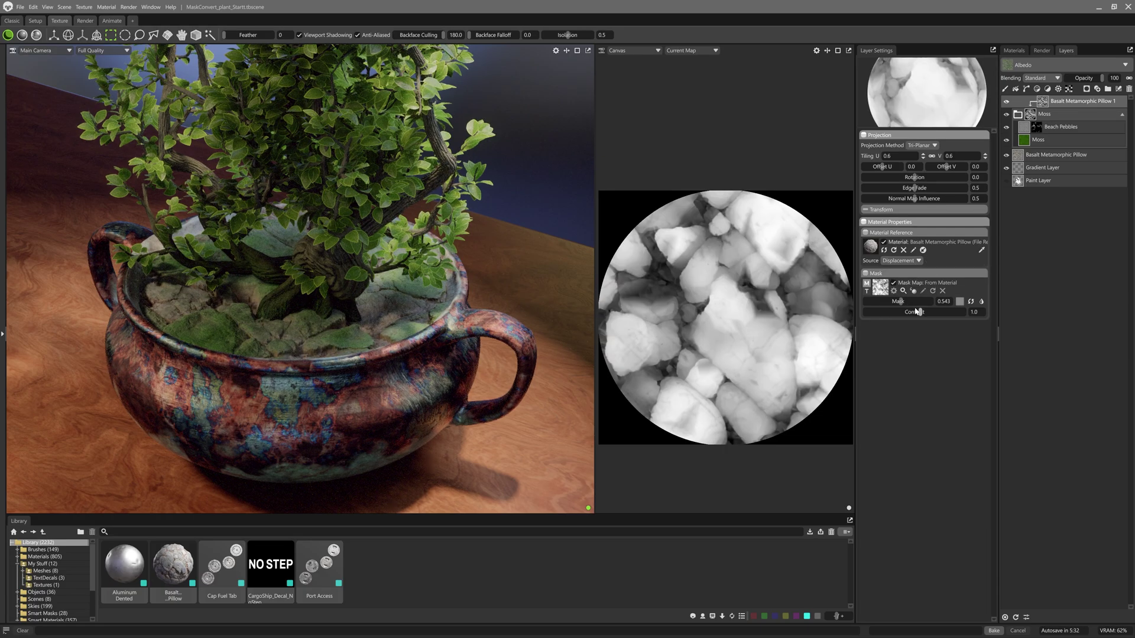
{"action": "left_click", "coordinate": [912, 301]}
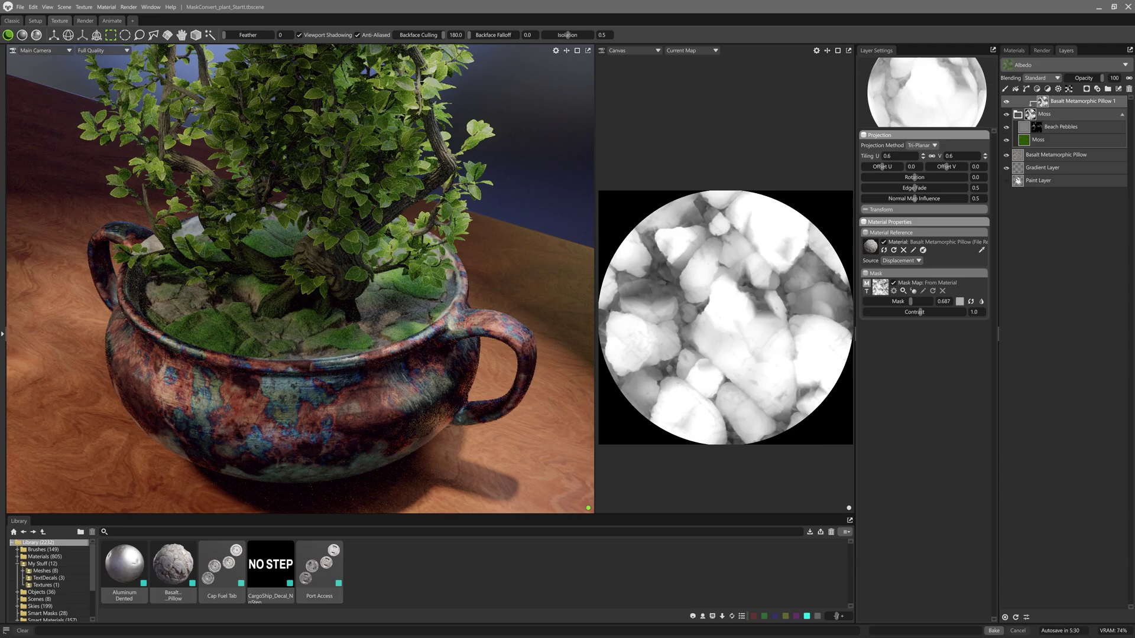
{"action": "left_click", "coordinate": [981, 301]}
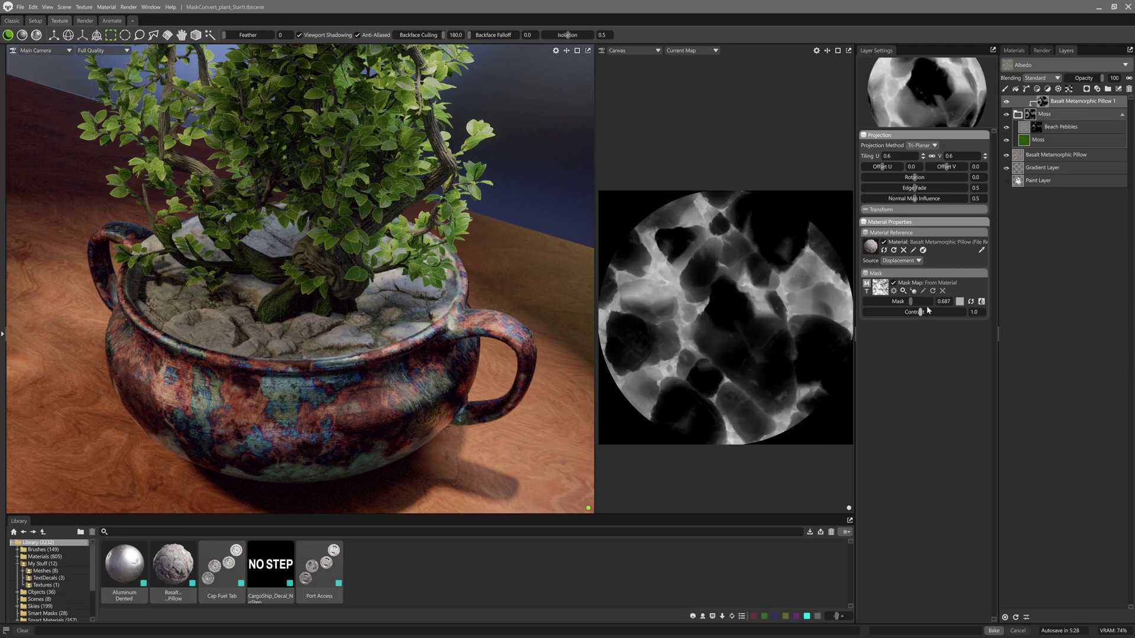
{"action": "left_click_drag", "start_coordinate": [920, 312], "coordinate": [945, 316]}
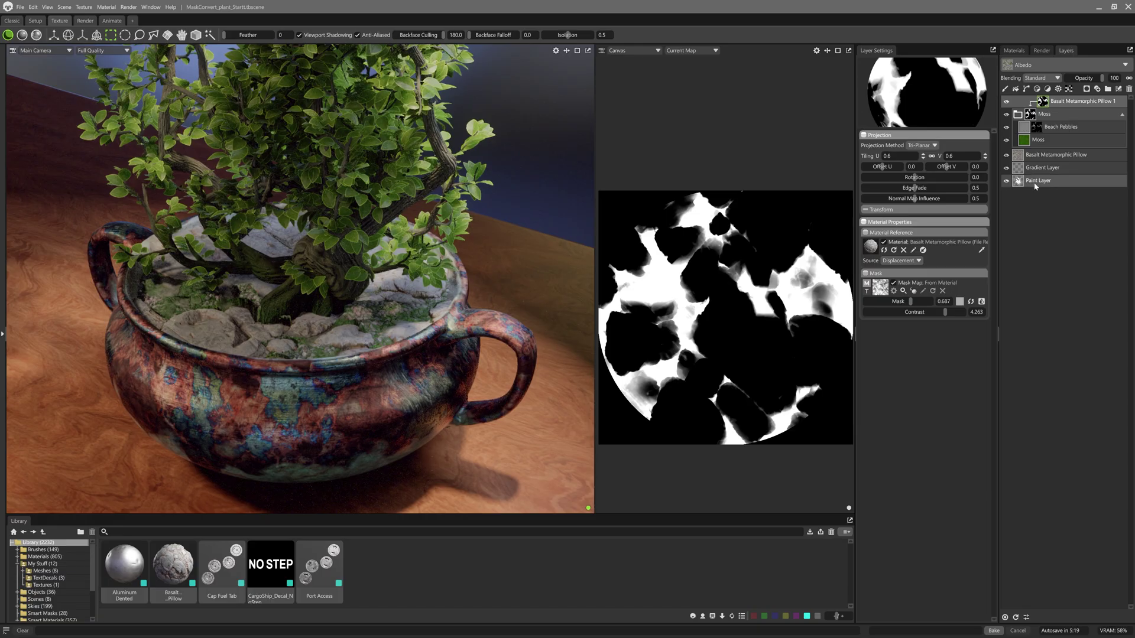
- Convert the Paint Layer, using Albedo as the source, into the Moss group's mask
{"action": "left_click_drag", "start_coordinate": [1035, 187], "coordinate": [1030, 121]}
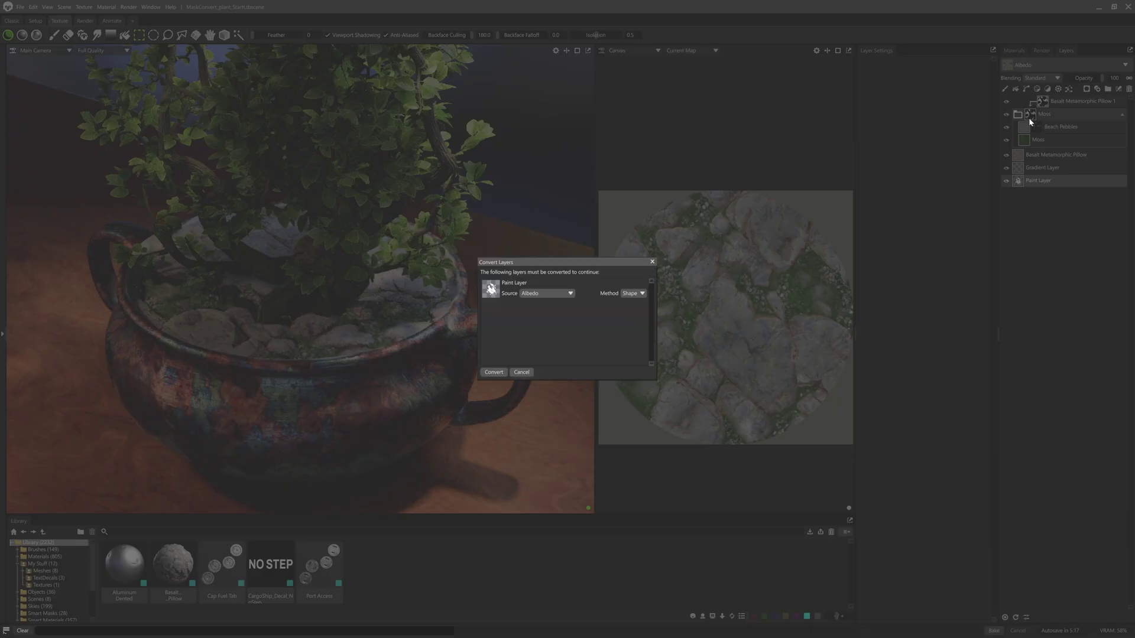
{"action": "left_click", "coordinate": [564, 294]}
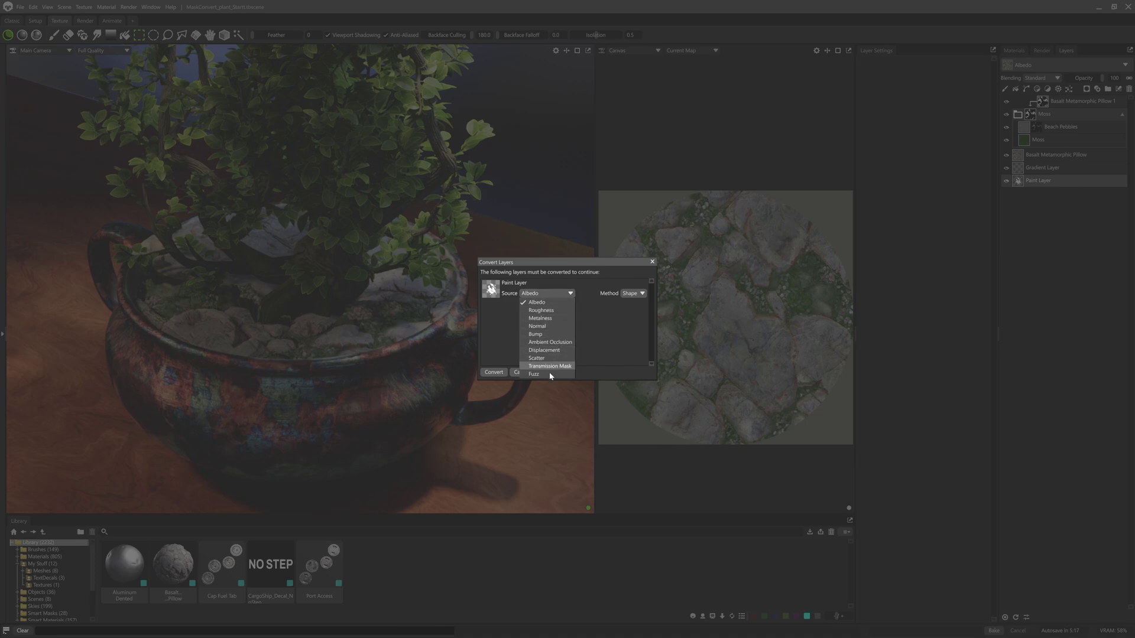
{"action": "left_click", "coordinate": [544, 305]}
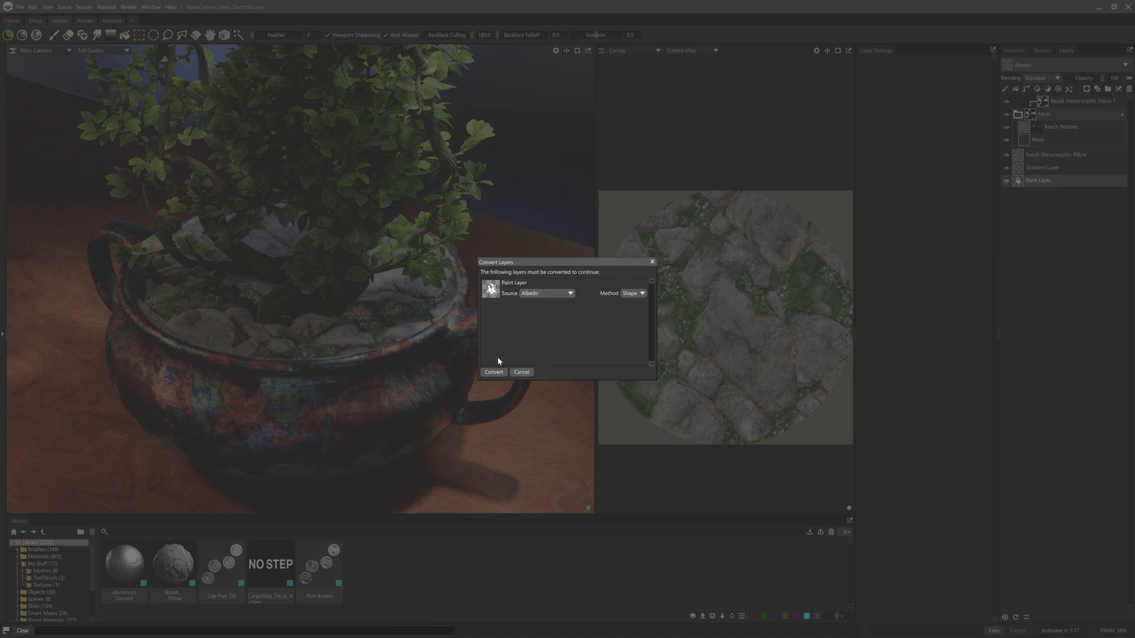
{"action": "left_click", "coordinate": [493, 374]}
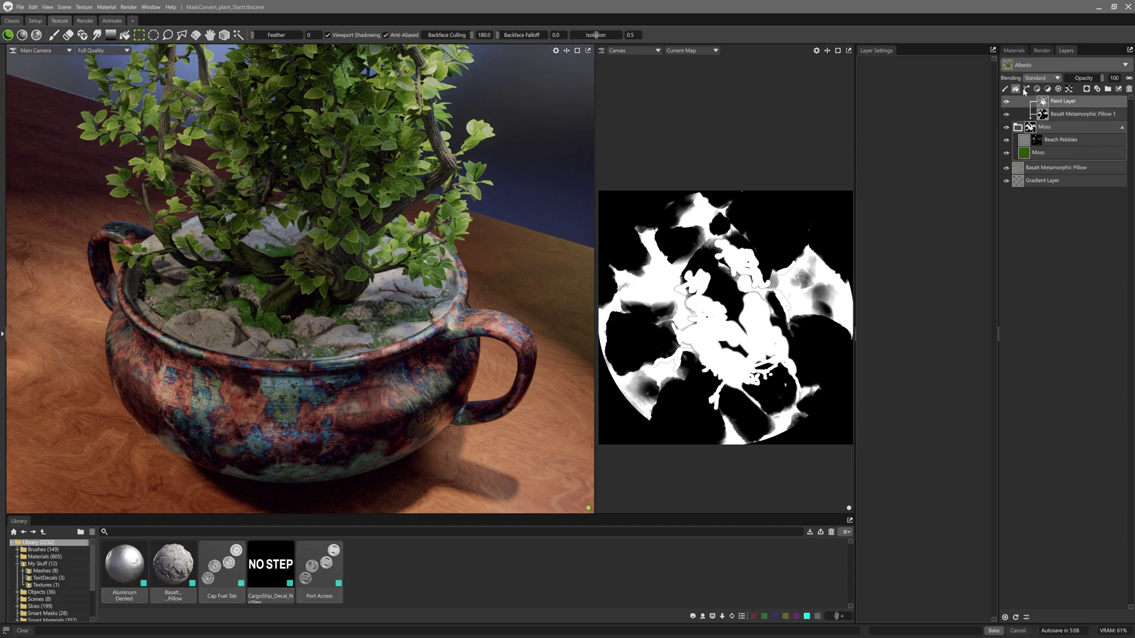
- Add a Blur adjustment to the mask with a 226 px radius
{"action": "left_click", "coordinate": [1048, 89]}
{"action": "left_click", "coordinate": [1052, 99]}
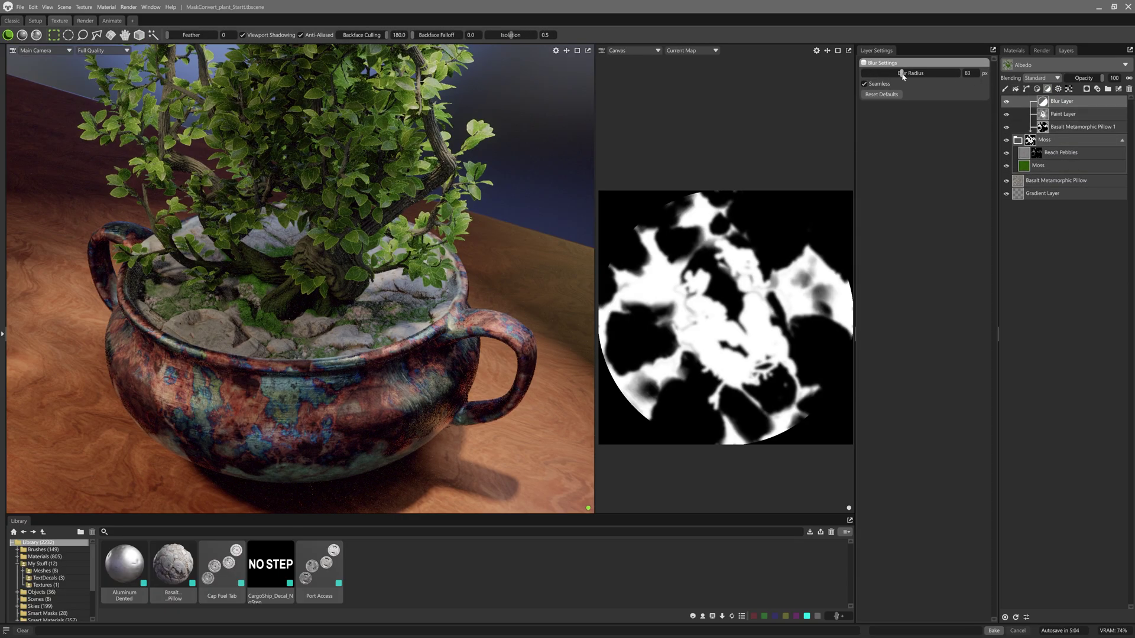
{"action": "left_click_drag", "start_coordinate": [907, 73], "coordinate": [928, 78]}
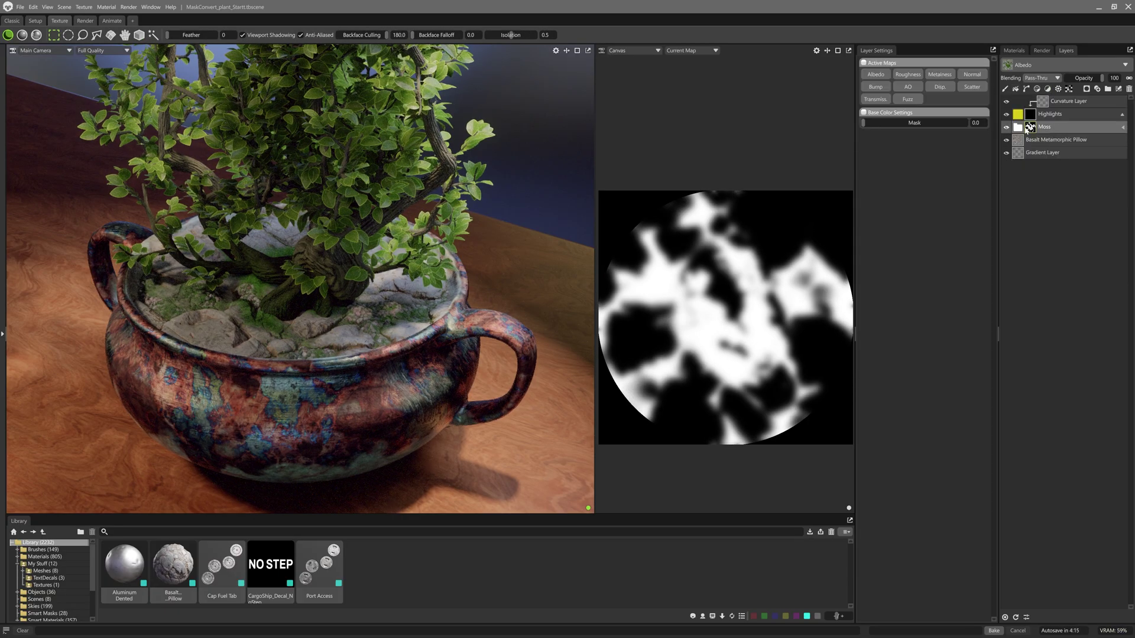
- Isolate the Sync Point above the Moss fill, then delete the Highlights layer with its Curvature Layer
{"action": "left_click", "coordinate": [1018, 127]}
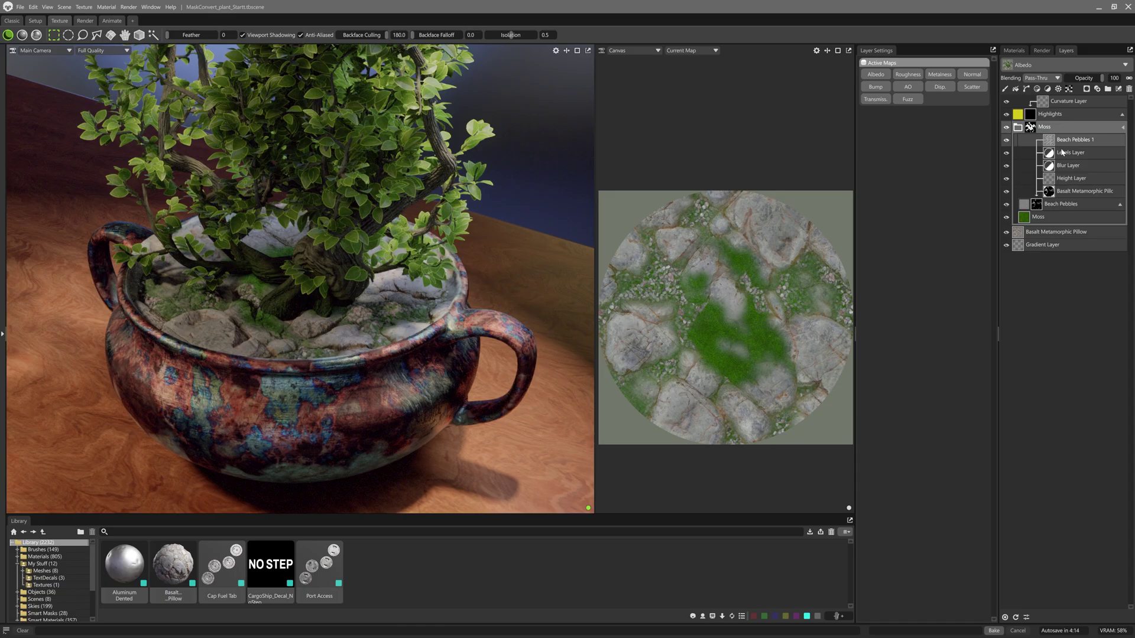
{"action": "left_click", "coordinate": [1077, 216]}
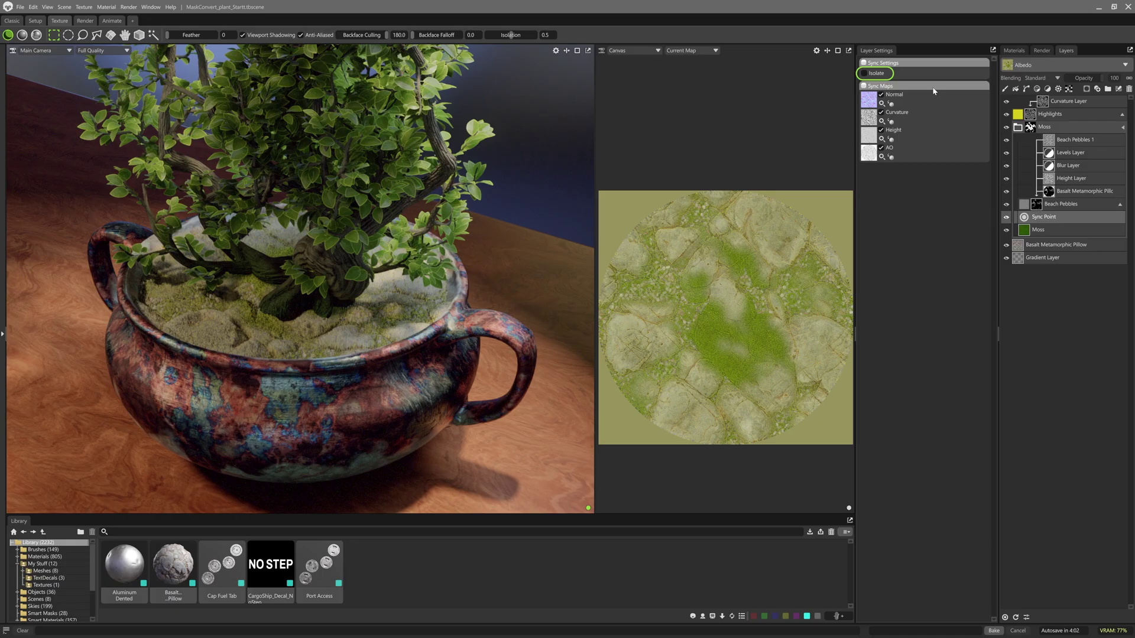
{"action": "left_click", "coordinate": [866, 73]}
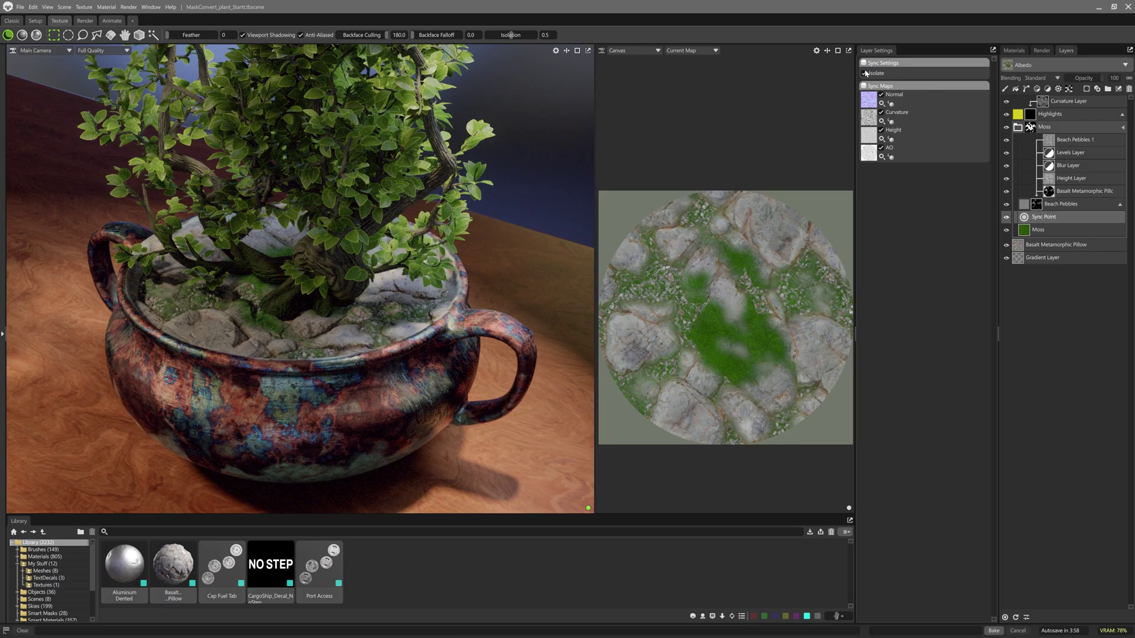
{"action": "left_click_drag", "start_coordinate": [1091, 116], "coordinate": [1031, 218]}
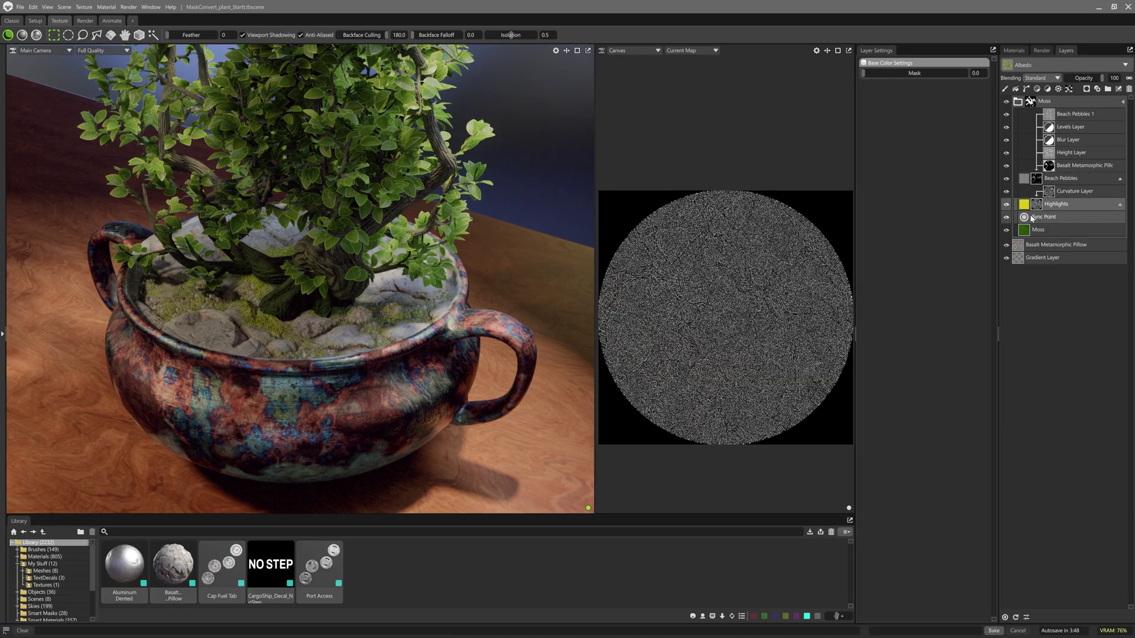
{"action": "key", "text": "Delete"}
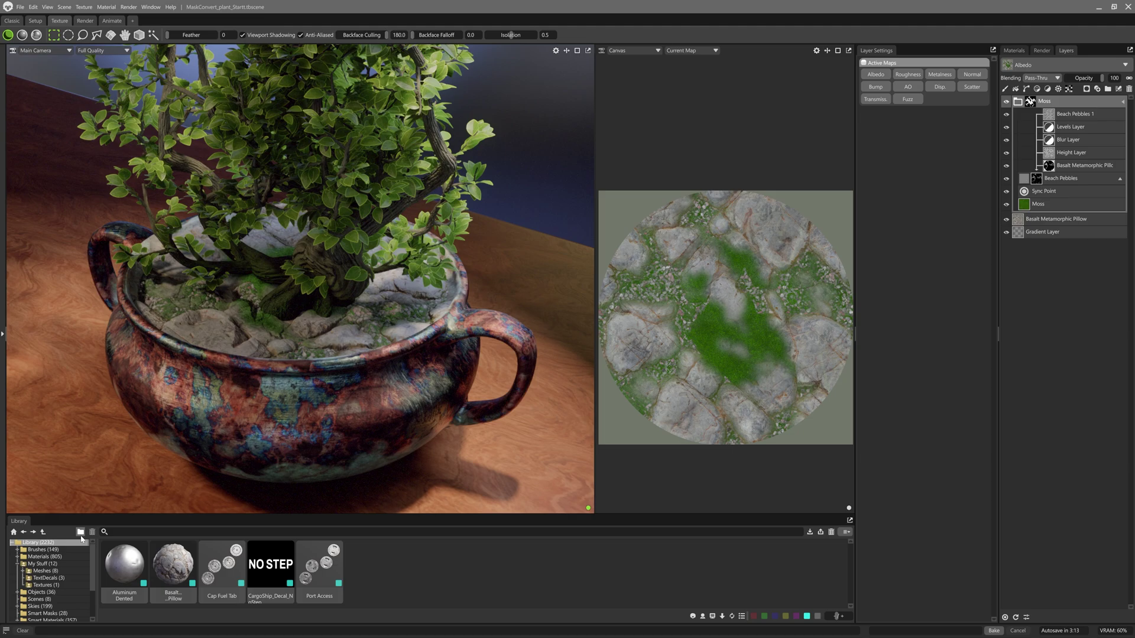
- Create a library folder named 'Smart Material' and move it into My Stuff
{"action": "left_click", "coordinate": [81, 533]}
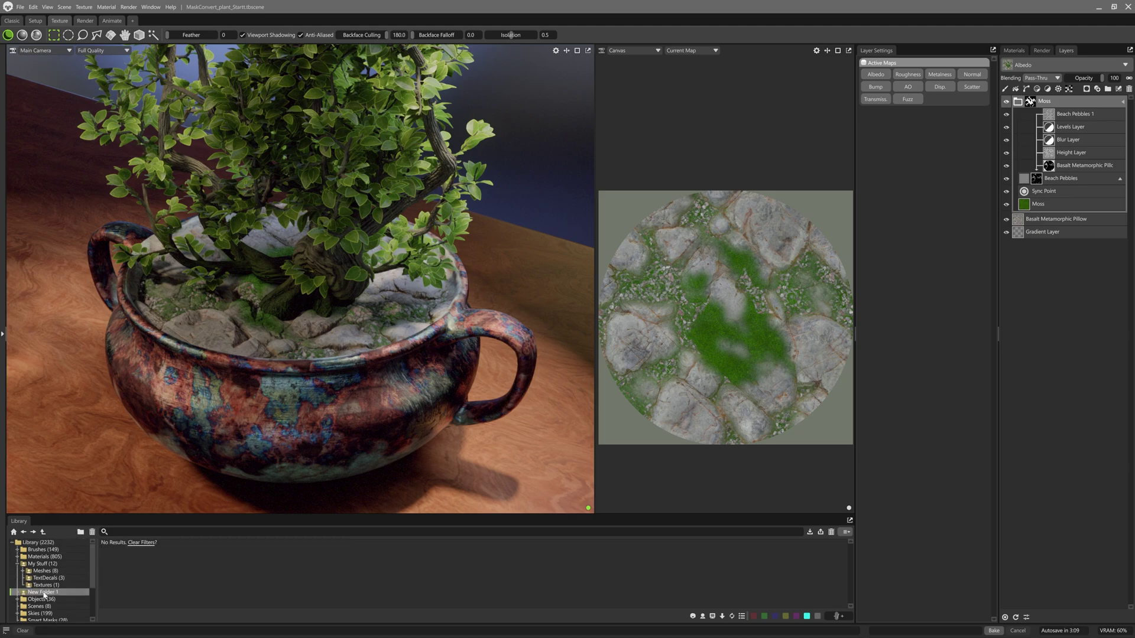
{"action": "double_click", "coordinate": [44, 592]}
{"action": "type", "text": "Smart Material"}
{"action": "key", "text": "Return"}
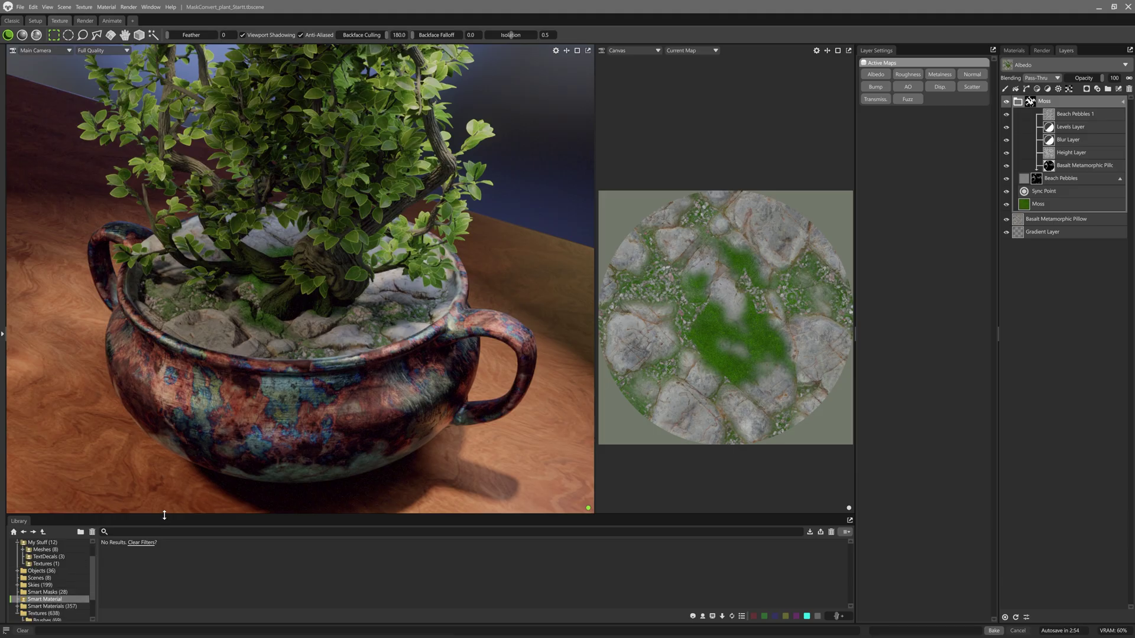
{"action": "left_click_drag", "start_coordinate": [165, 515], "coordinate": [181, 334]}
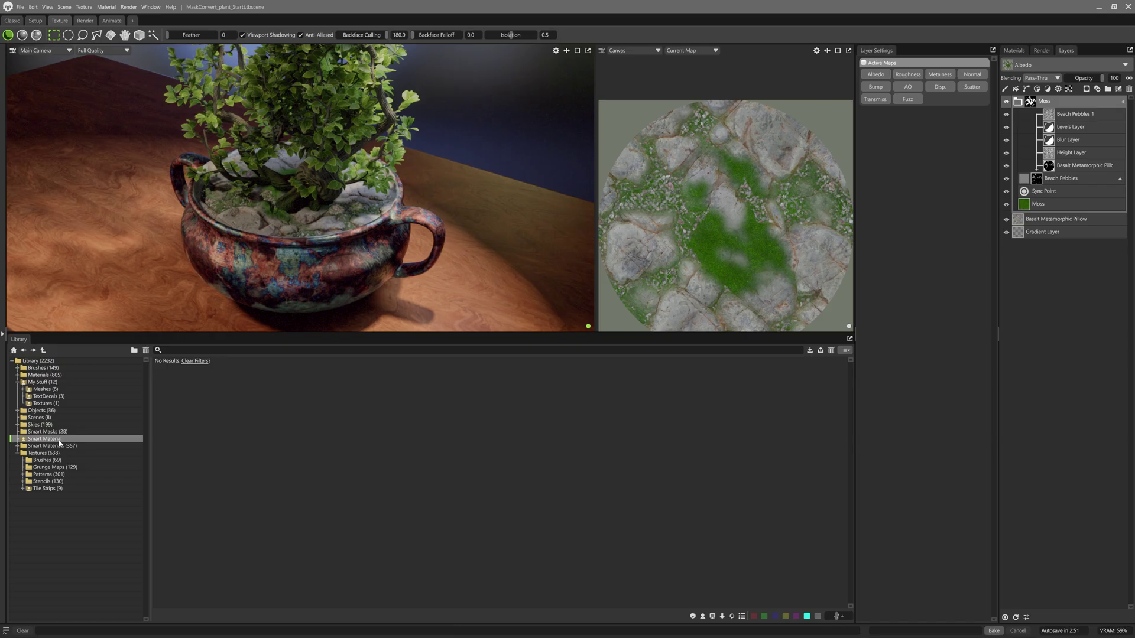
{"action": "left_click_drag", "start_coordinate": [45, 439], "coordinate": [40, 381]}
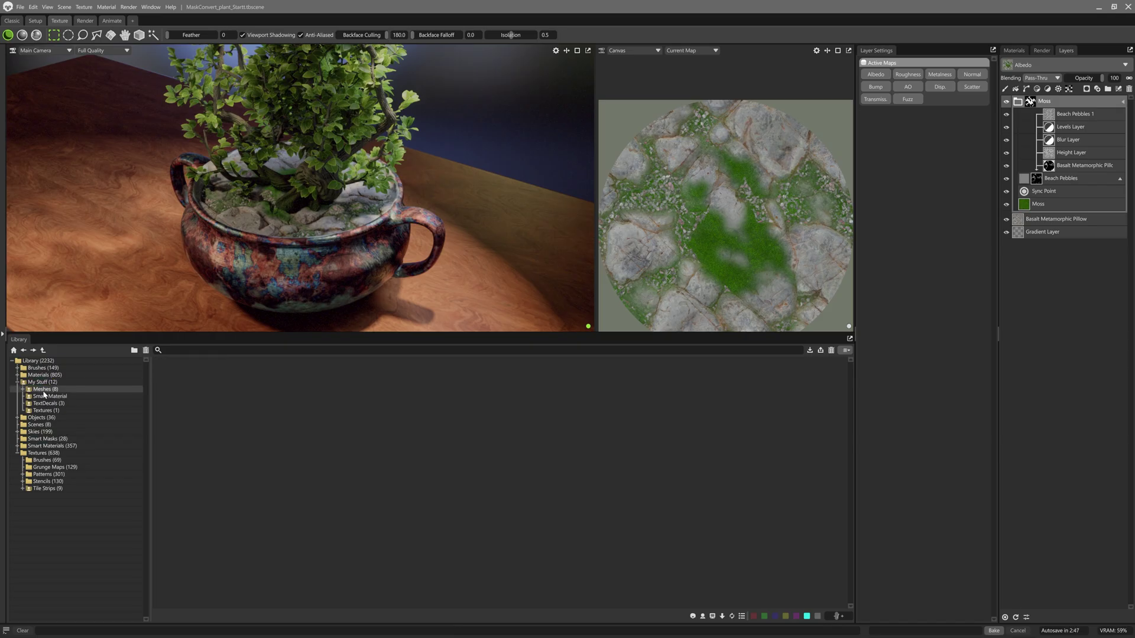
- Add a 'MossyMaterials' subfolder inside Smart Material and drag the Moss group into the library
{"action": "left_click", "coordinate": [46, 396]}
{"action": "left_click", "coordinate": [134, 350]}
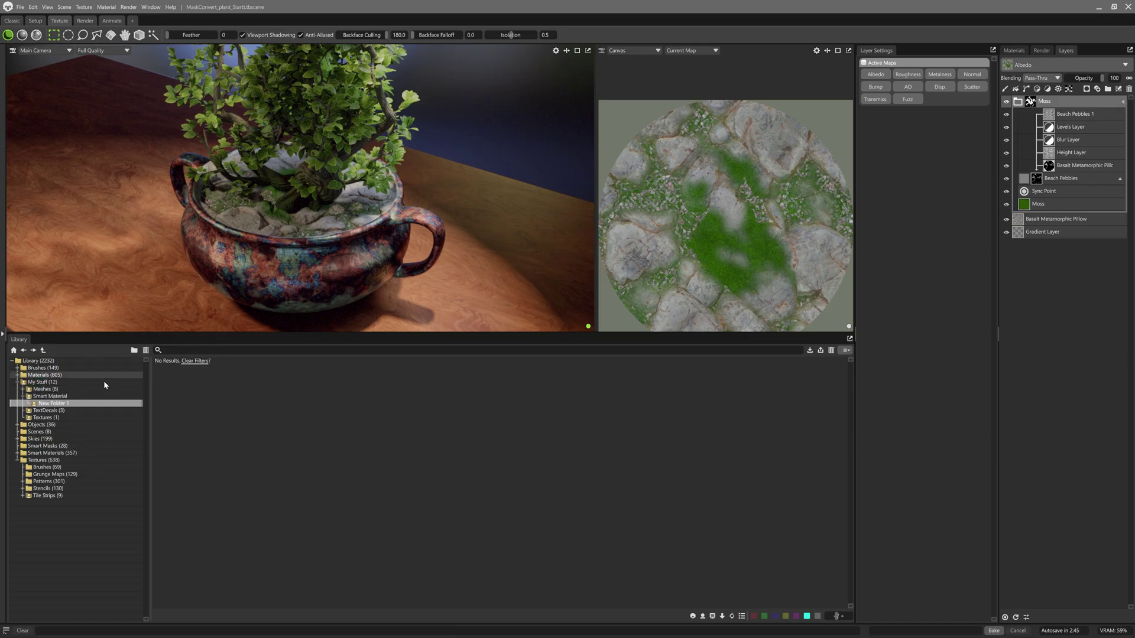
{"action": "double_click", "coordinate": [64, 405]}
{"action": "type", "text": "Mod"}
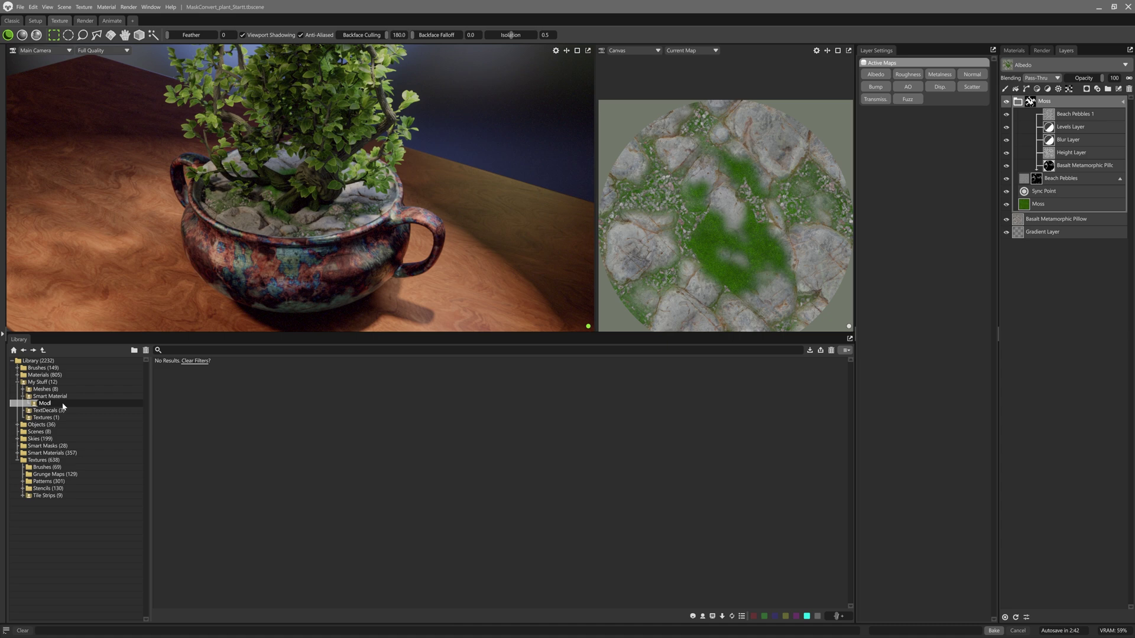
{"action": "type", "text": "syMaterials"}
{"action": "key", "text": "Return"}
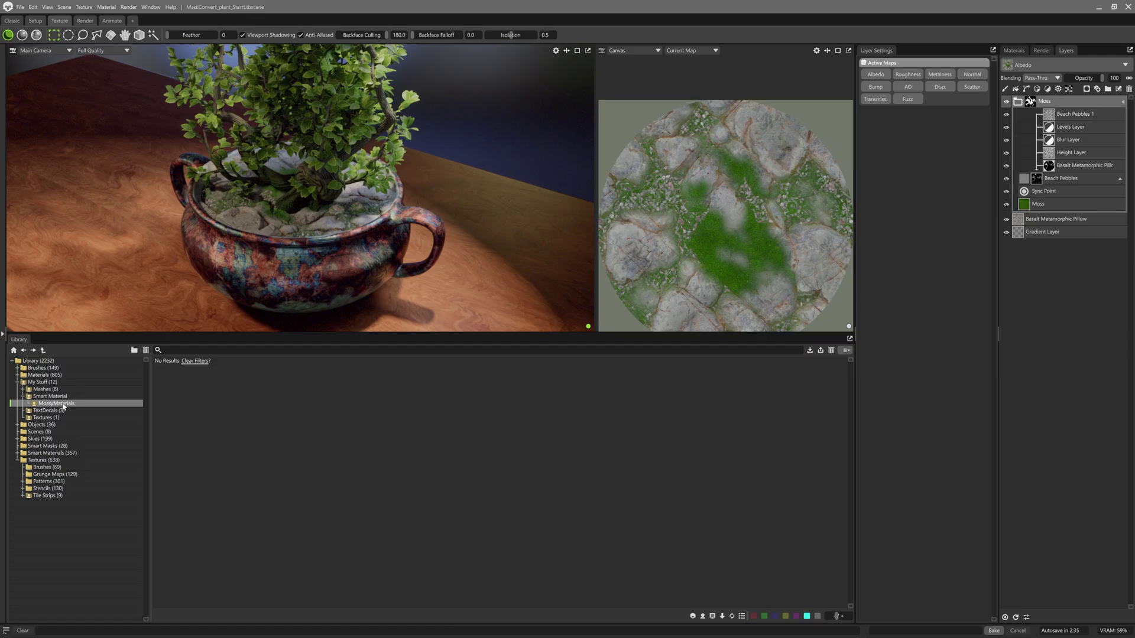
{"action": "left_click_drag", "start_coordinate": [1057, 102], "coordinate": [530, 451]}
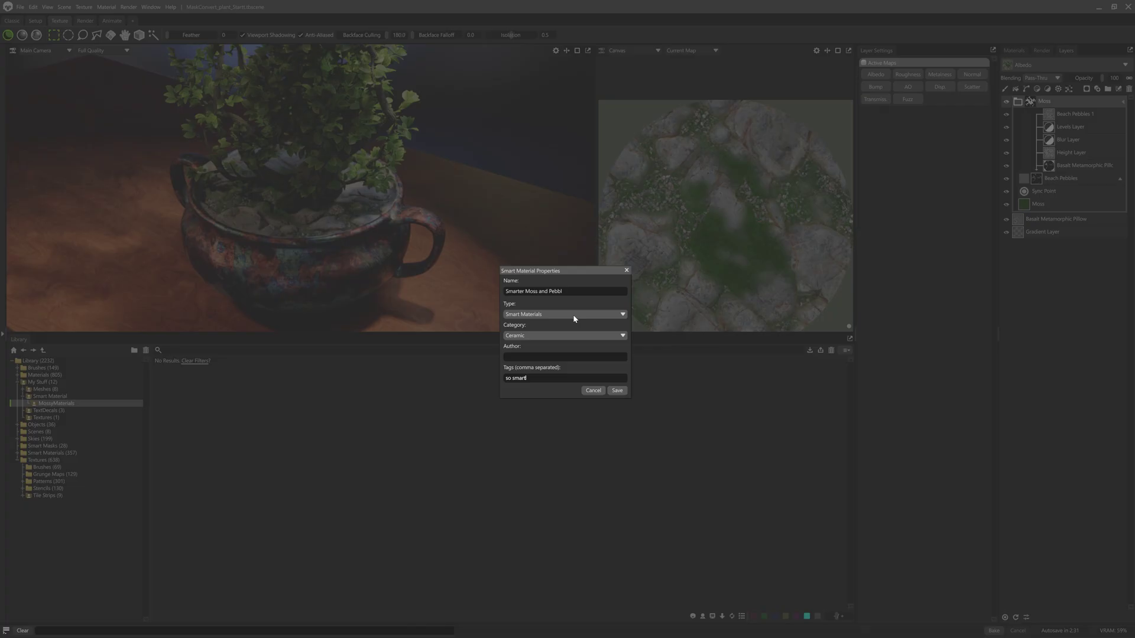
- Save Smarter Moss with Type My Stuff and Category Smart Material/MossyMaterials
{"action": "left_click", "coordinate": [574, 315]}
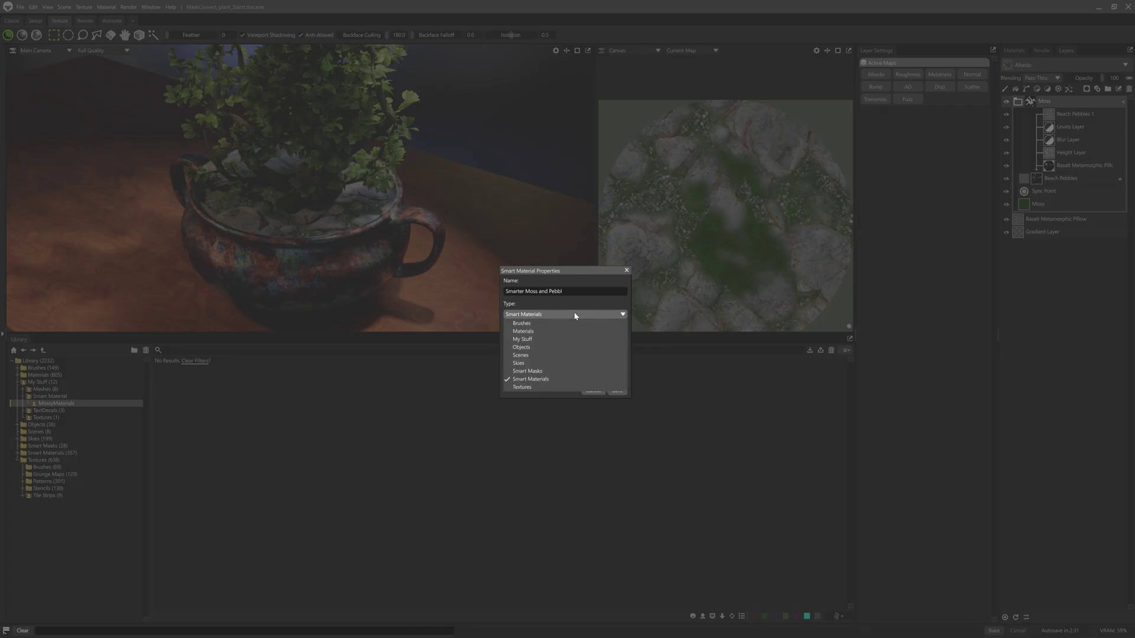
{"action": "left_click", "coordinate": [563, 339]}
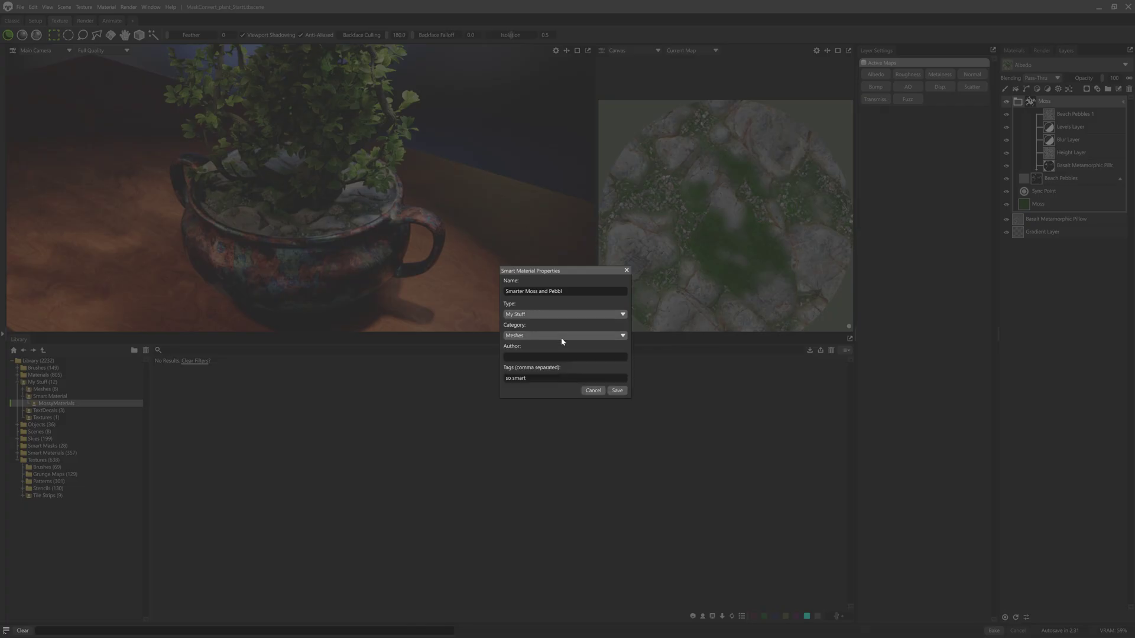
{"action": "left_click", "coordinate": [562, 336]}
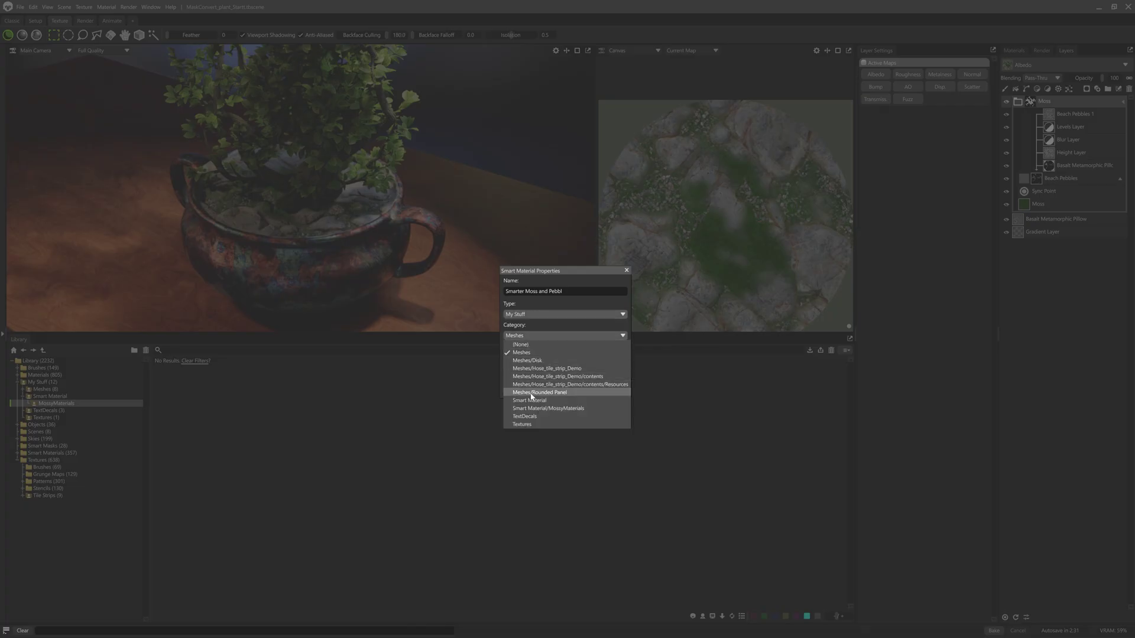
{"action": "left_click", "coordinate": [553, 409]}
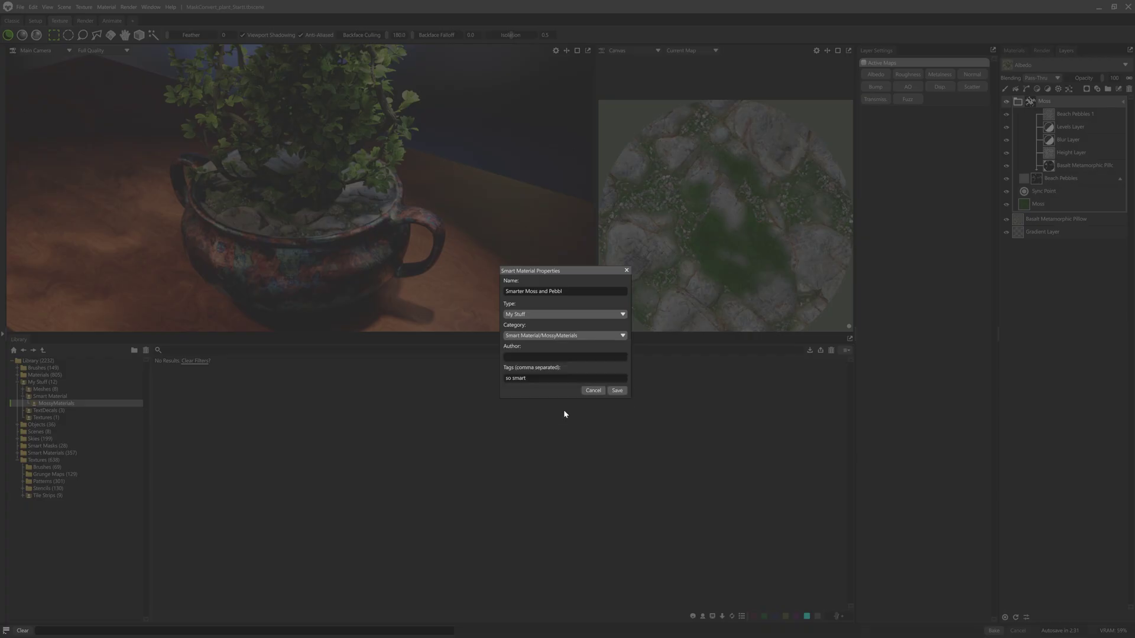
{"action": "left_click", "coordinate": [612, 393]}
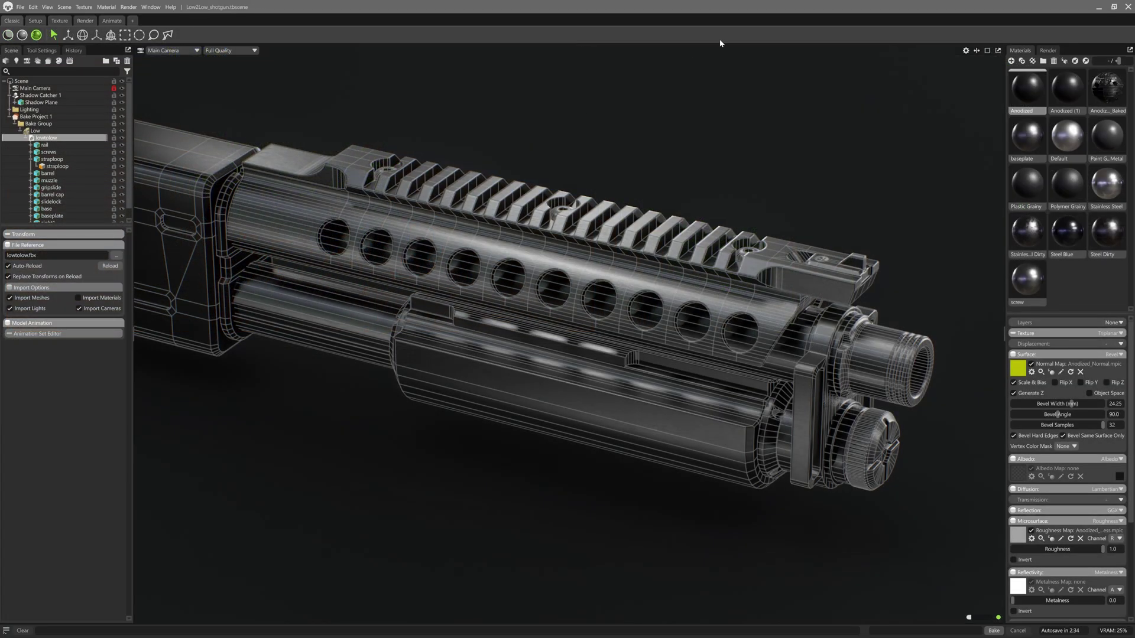
- Narrow Shadow Catcher 1's bevel width to 23.55 and switch to brighter rendered shading
{"action": "left_click", "coordinate": [678, 120]}
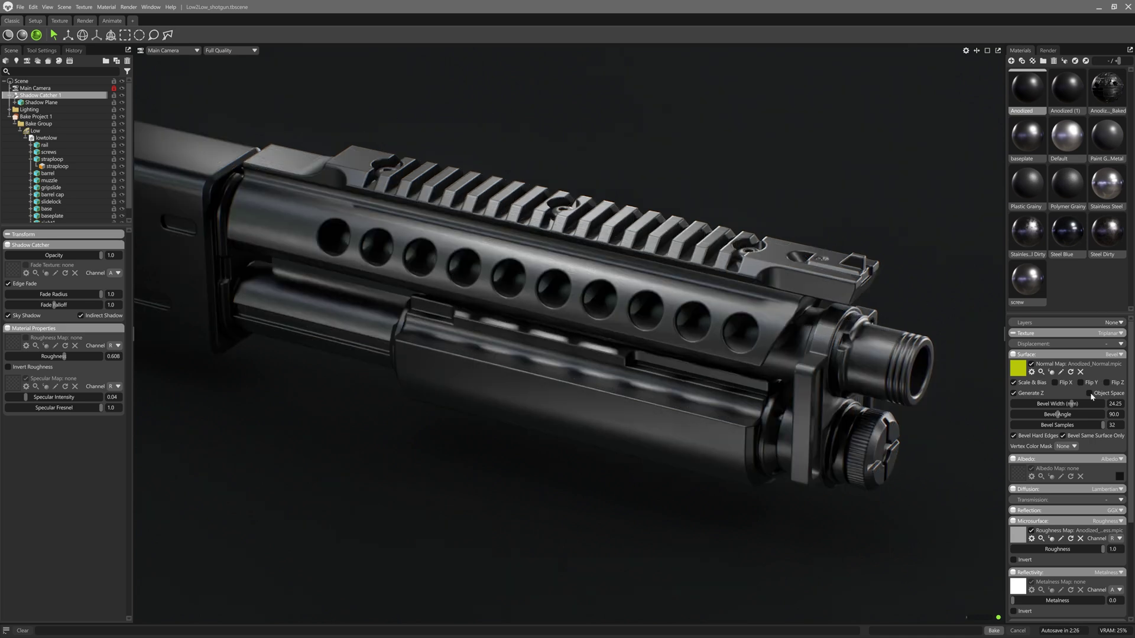
{"action": "left_click_drag", "start_coordinate": [1071, 404], "coordinate": [1041, 401]}
{"action": "left_click", "coordinate": [8, 35]}
- Set Bake Project 1 to Low to Low geometry mode and preview the baked Result material
{"action": "left_click", "coordinate": [65, 117]}
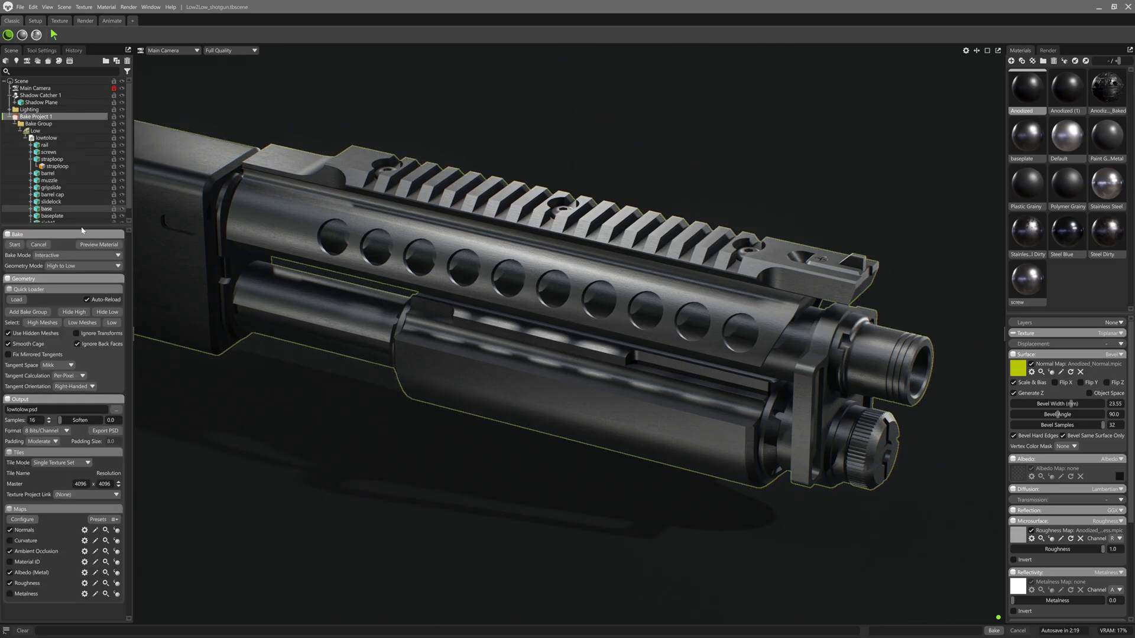
{"action": "left_click", "coordinate": [96, 267]}
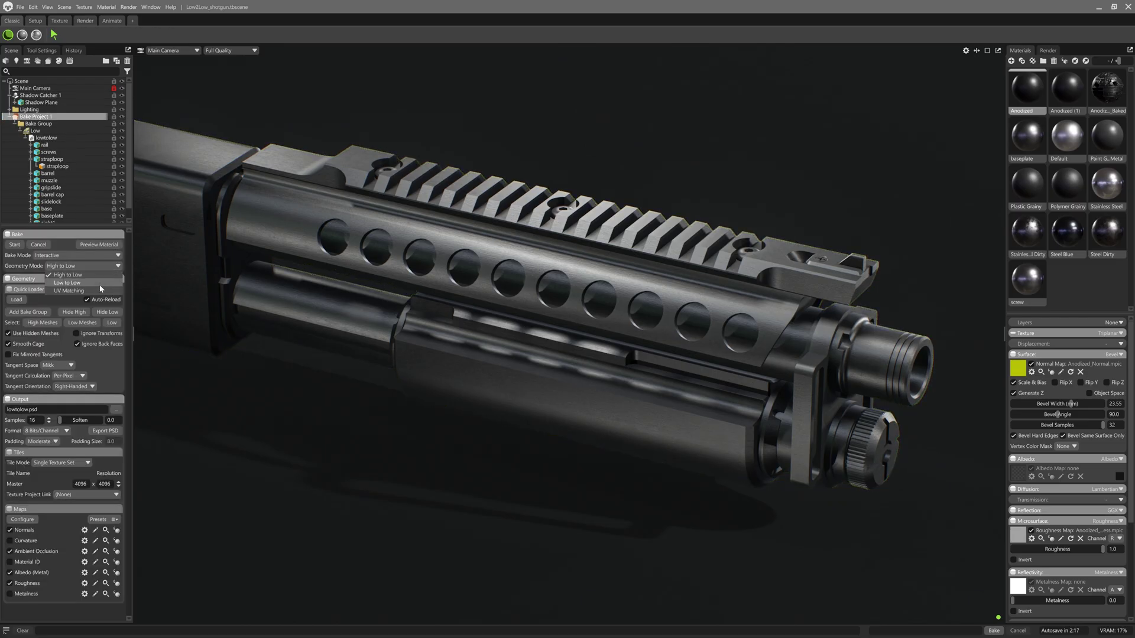
{"action": "left_click", "coordinate": [67, 282]}
{"action": "left_click", "coordinate": [88, 245]}
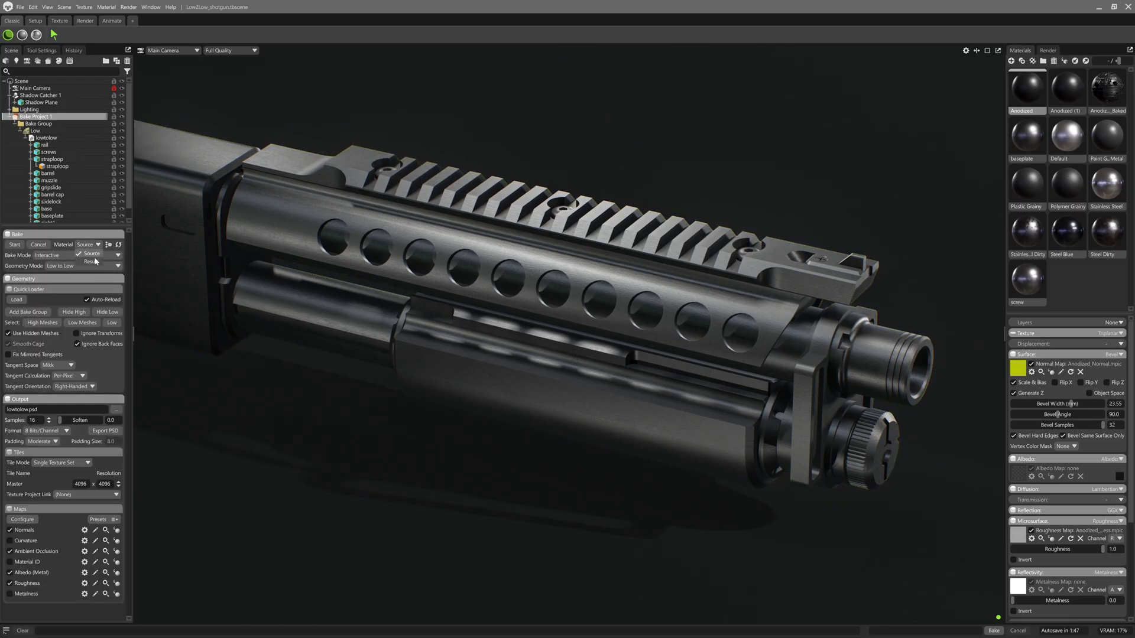
{"action": "left_click", "coordinate": [98, 263]}
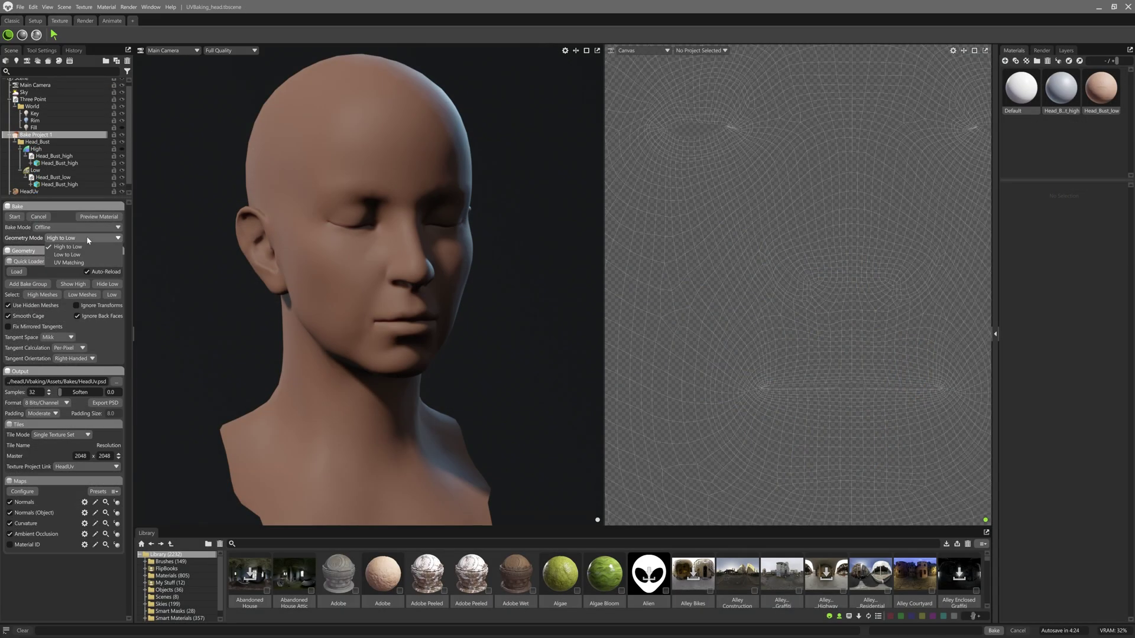
{"action": "left_click", "coordinate": [83, 238]}
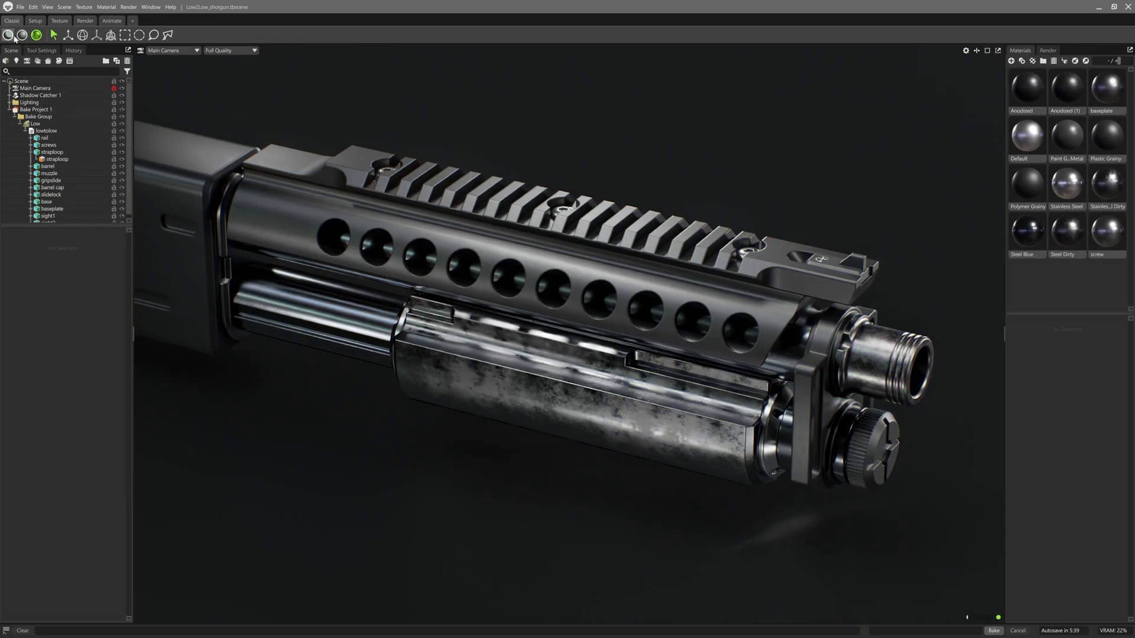
- Switch to brighter shading and set Bake Project 1 to Low to Low with Result preview
{"action": "left_click", "coordinate": [13, 37]}
{"action": "left_click", "coordinate": [98, 110]}
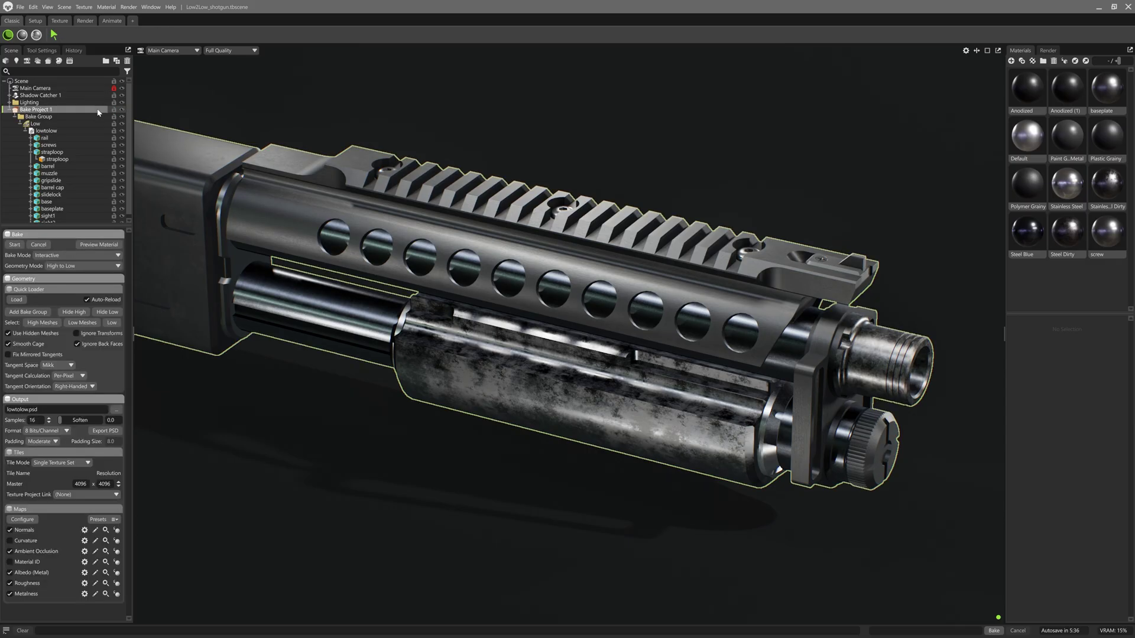
{"action": "left_click", "coordinate": [62, 267]}
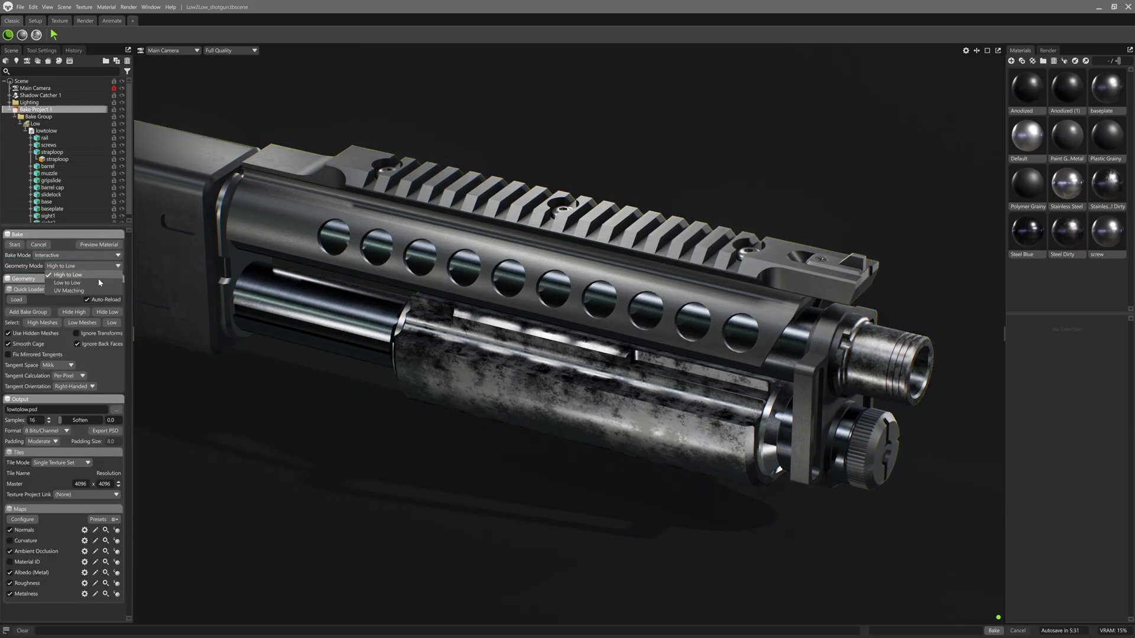
{"action": "left_click", "coordinate": [107, 284]}
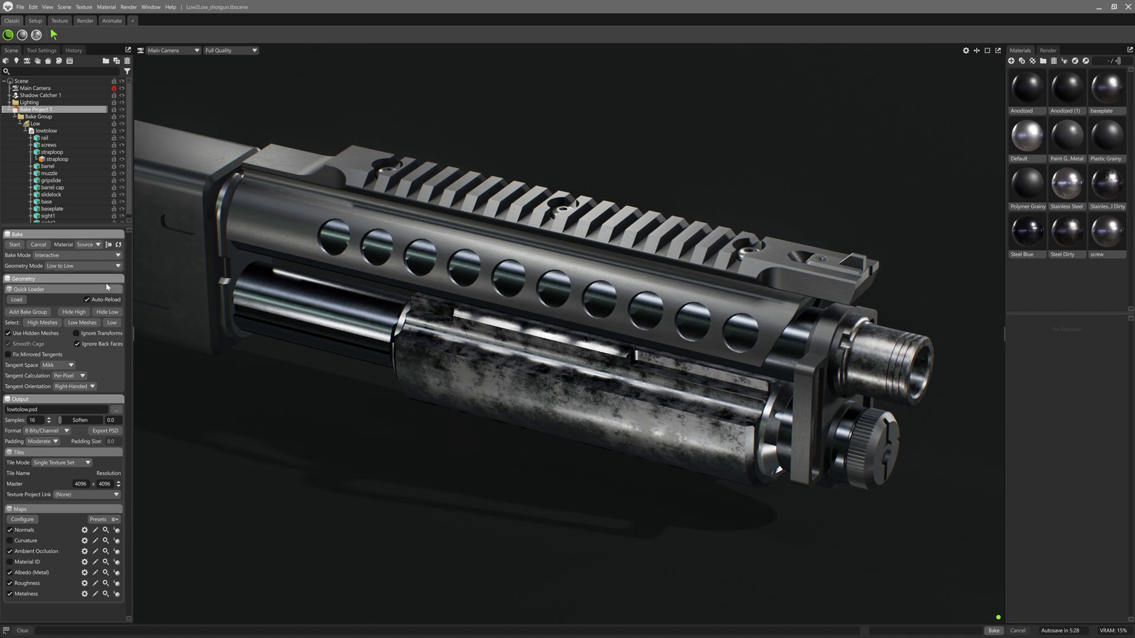
{"action": "left_click", "coordinate": [98, 245]}
{"action": "left_click", "coordinate": [92, 261]}
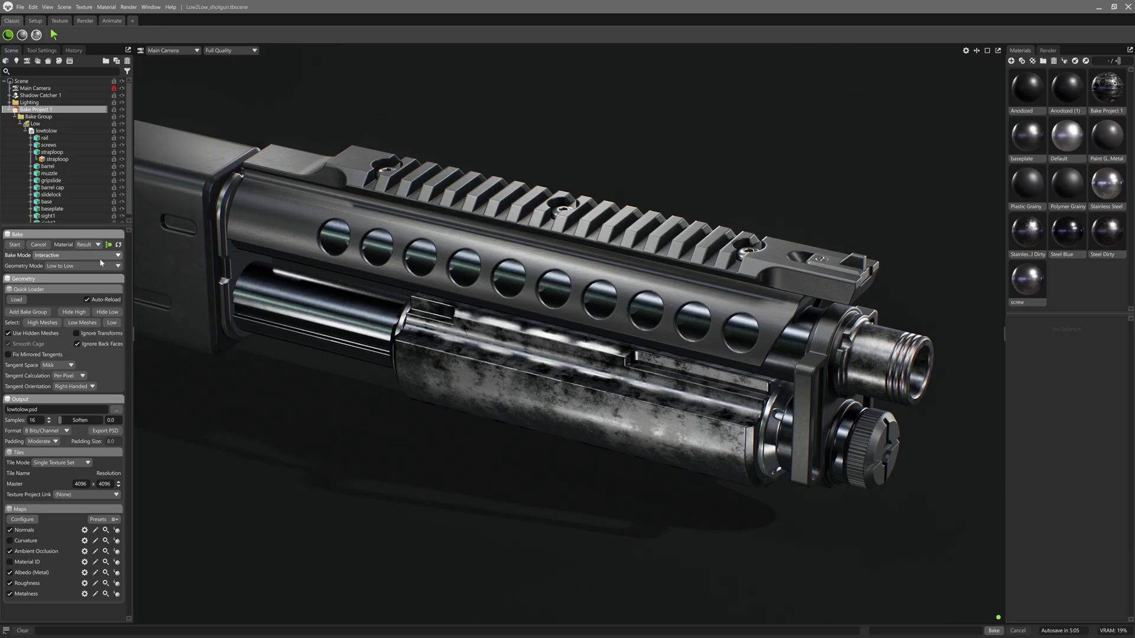
- Return the bake preview to Source materials and drop a dark grainy material onto the handguard
{"action": "left_click", "coordinate": [36, 123]}
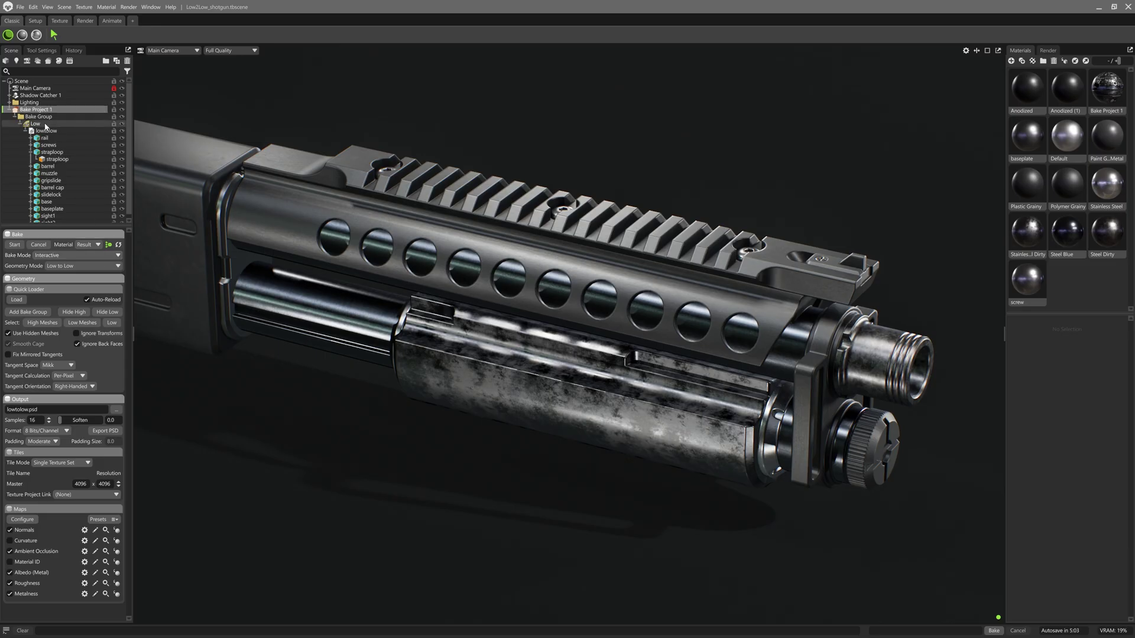
{"action": "left_click", "coordinate": [57, 111]}
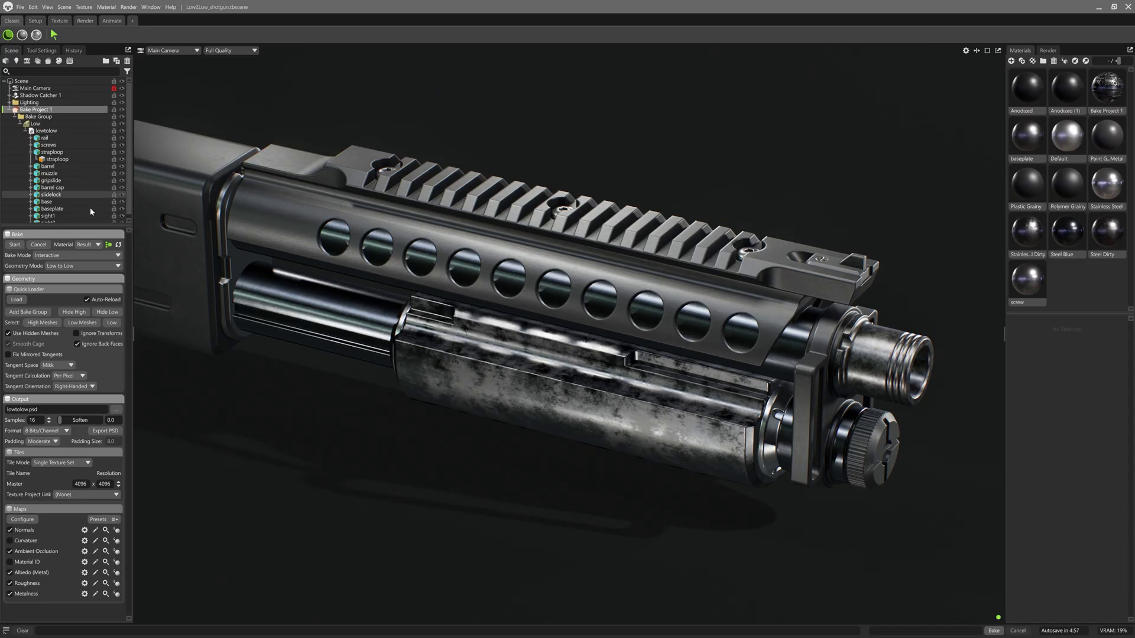
{"action": "left_click", "coordinate": [88, 244]}
{"action": "left_click", "coordinate": [92, 256]}
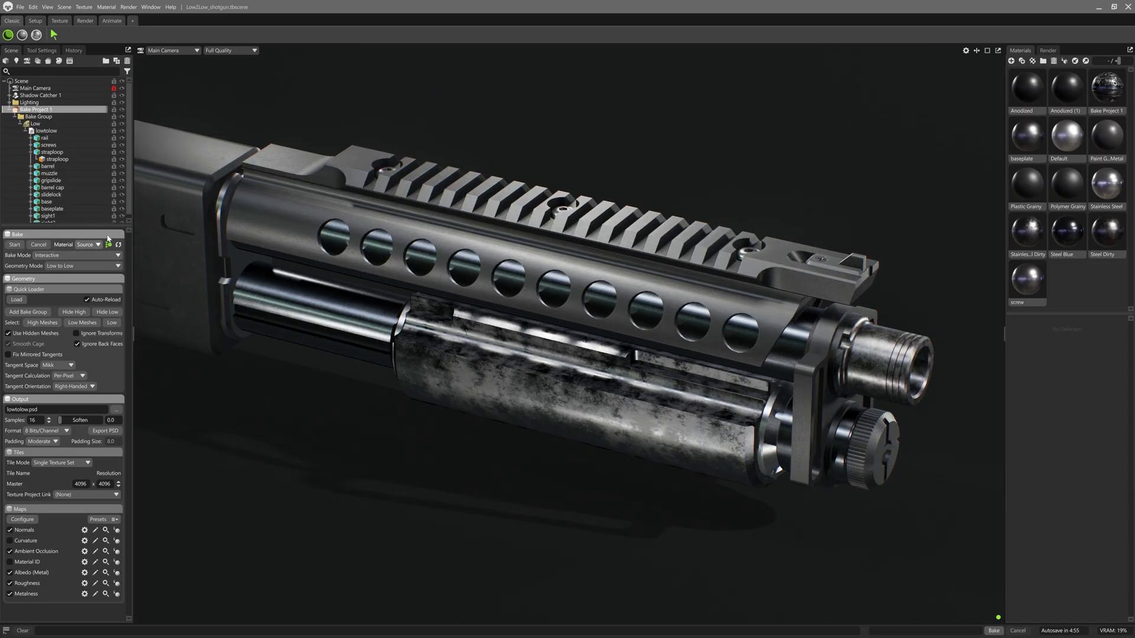
{"action": "left_click_drag", "start_coordinate": [1066, 184], "coordinate": [570, 417]}
{"action": "left_click", "coordinate": [36, 34]}
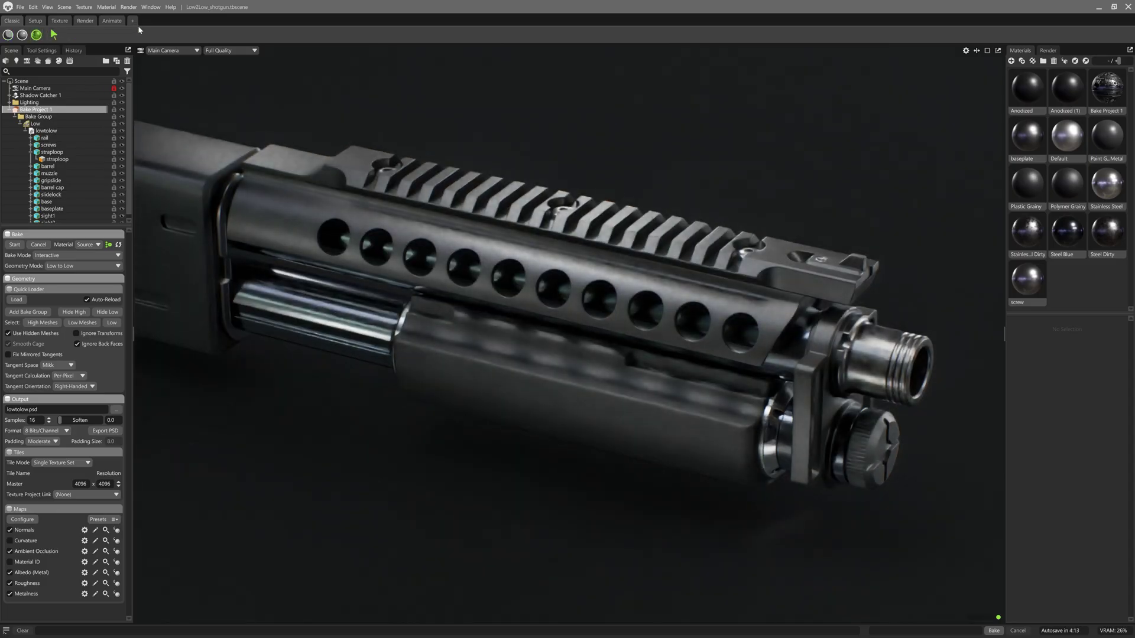
- Widen the Anodized (1) bevel width to 30.01, preview the Result, and toggle baked materials
{"action": "left_click", "coordinate": [1077, 91]}
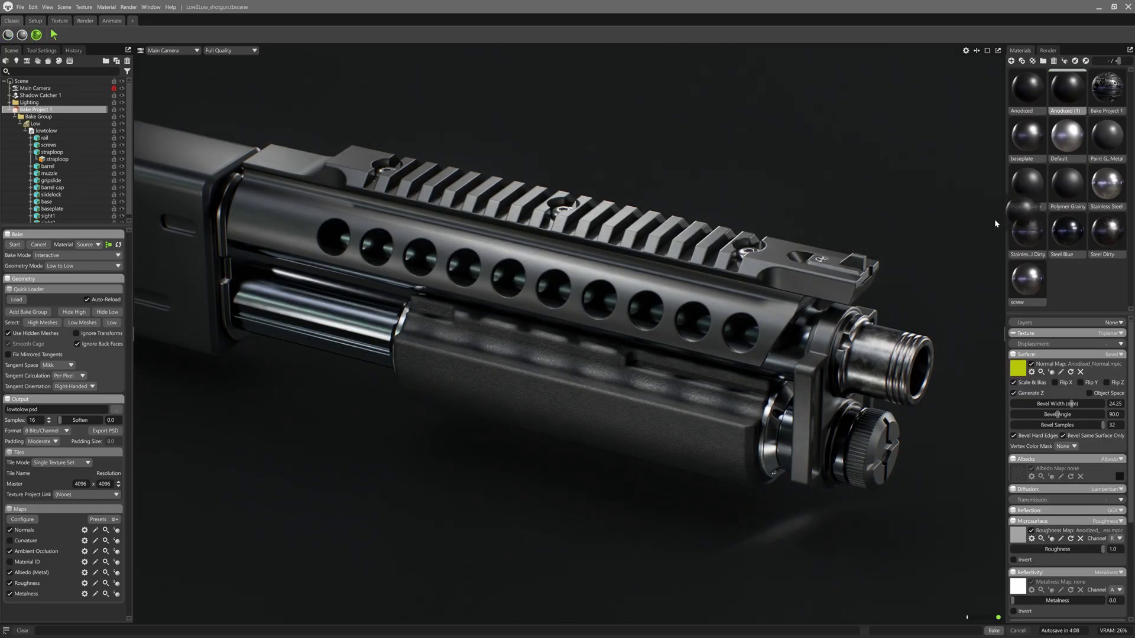
{"action": "left_click_drag", "start_coordinate": [1074, 405], "coordinate": [1082, 405]}
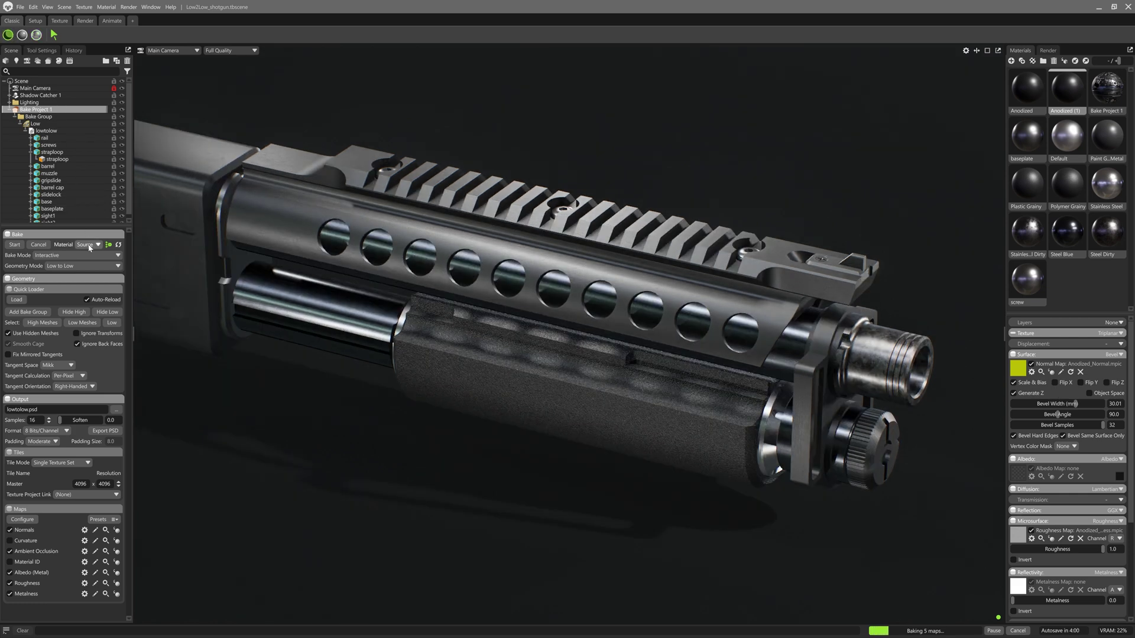
{"action": "left_click", "coordinate": [89, 245]}
{"action": "left_click", "coordinate": [96, 264]}
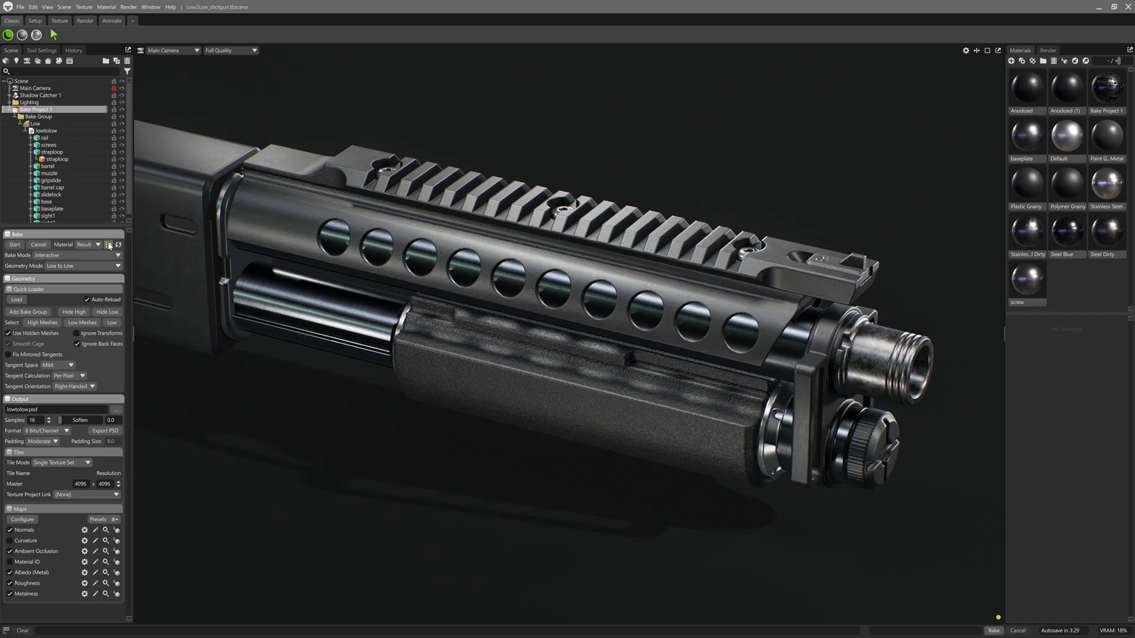
{"action": "left_click", "coordinate": [108, 245]}
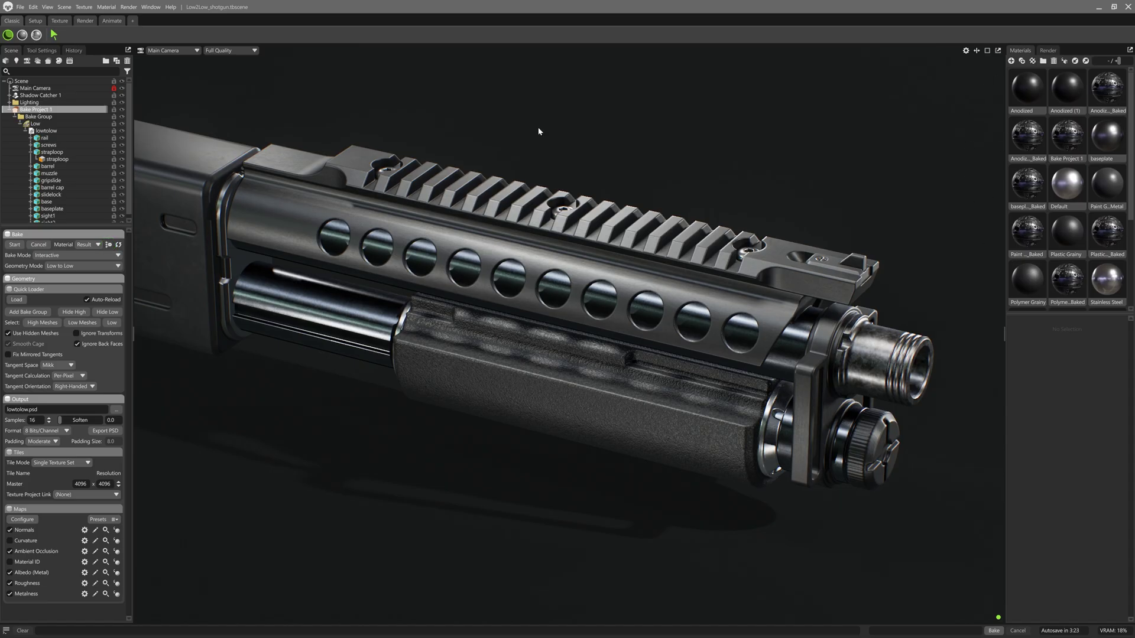
{"action": "left_click", "coordinate": [109, 244]}
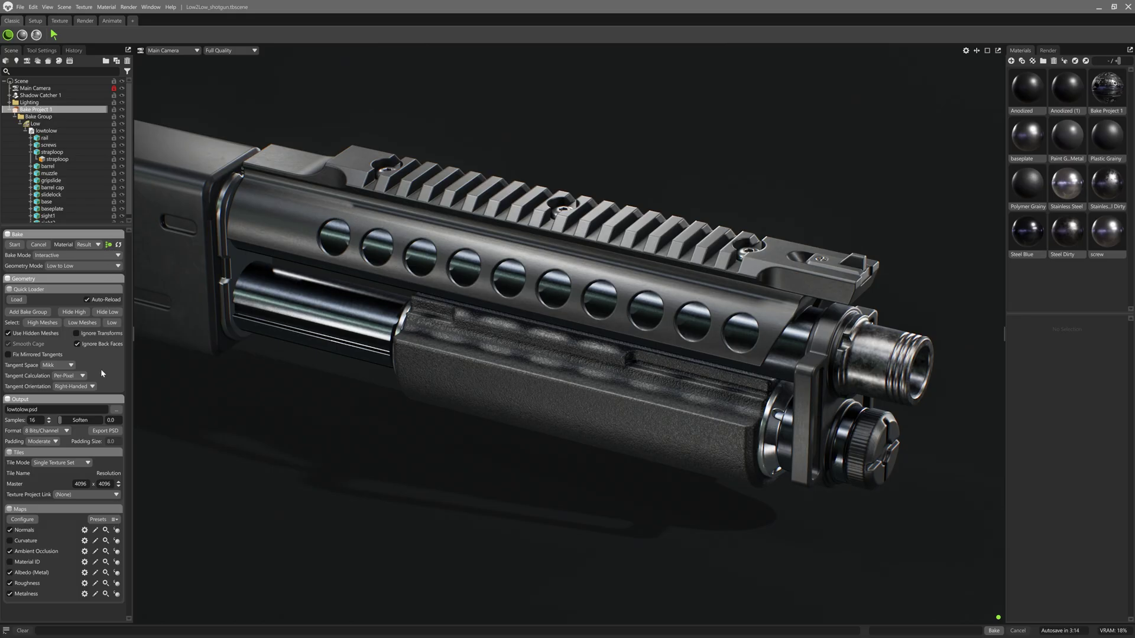
- Link the bake to a new lowtolow texture project, open it, and stamp a Screw Slotted decal
{"action": "left_click", "coordinate": [82, 495]}
{"action": "left_click", "coordinate": [81, 512]}
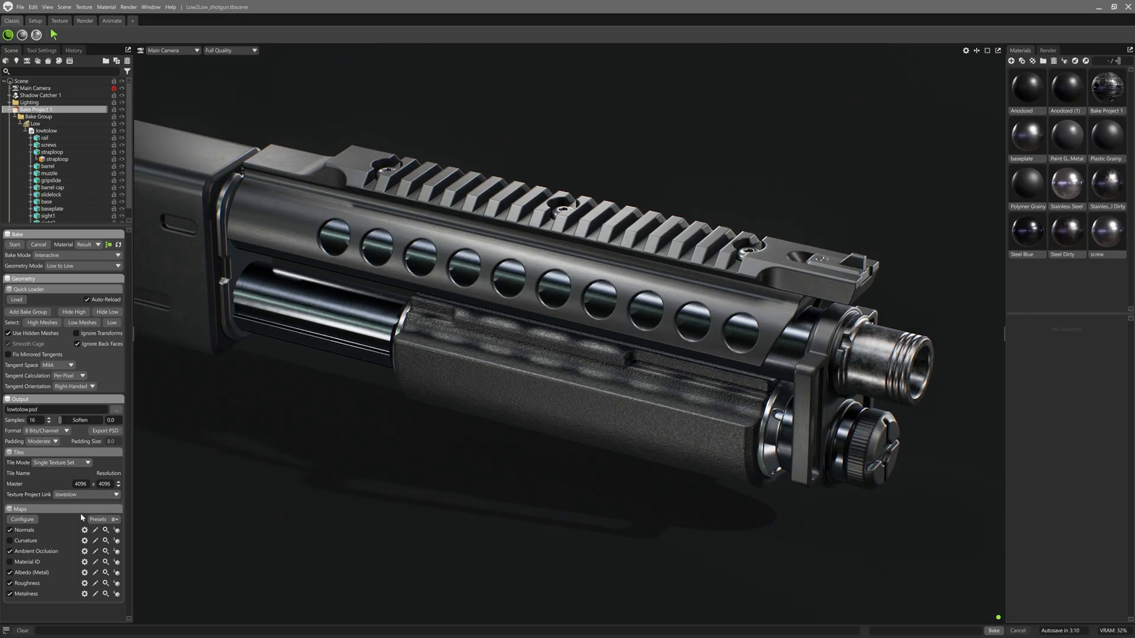
{"action": "left_click", "coordinate": [59, 20]}
{"action": "left_click", "coordinate": [1058, 86]}
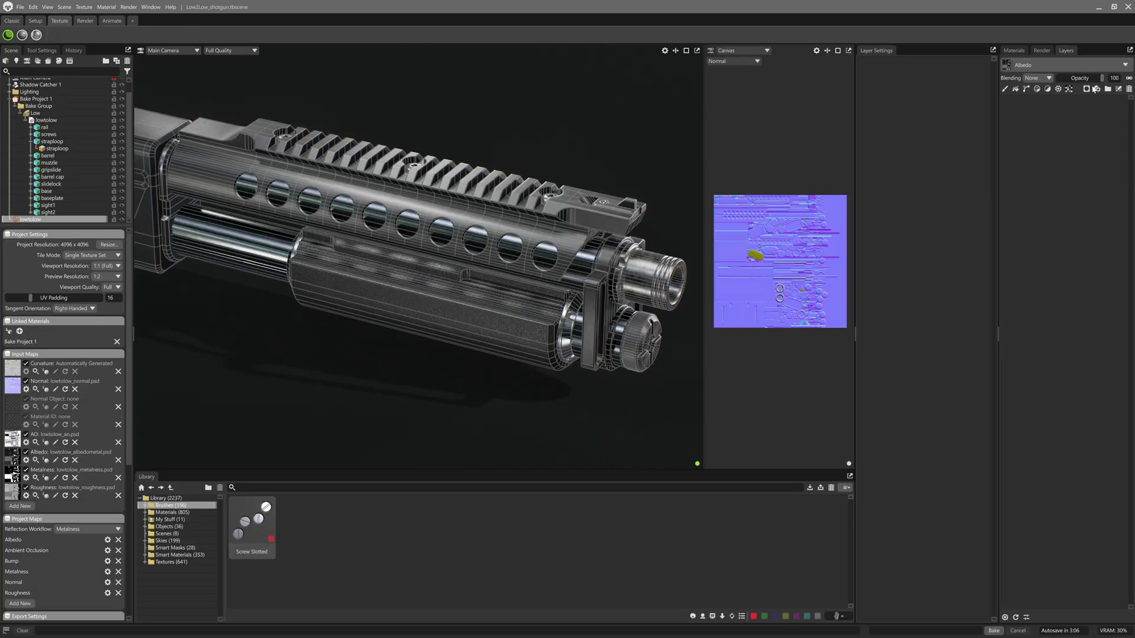
{"action": "left_click_drag", "start_coordinate": [279, 500], "coordinate": [220, 131]}
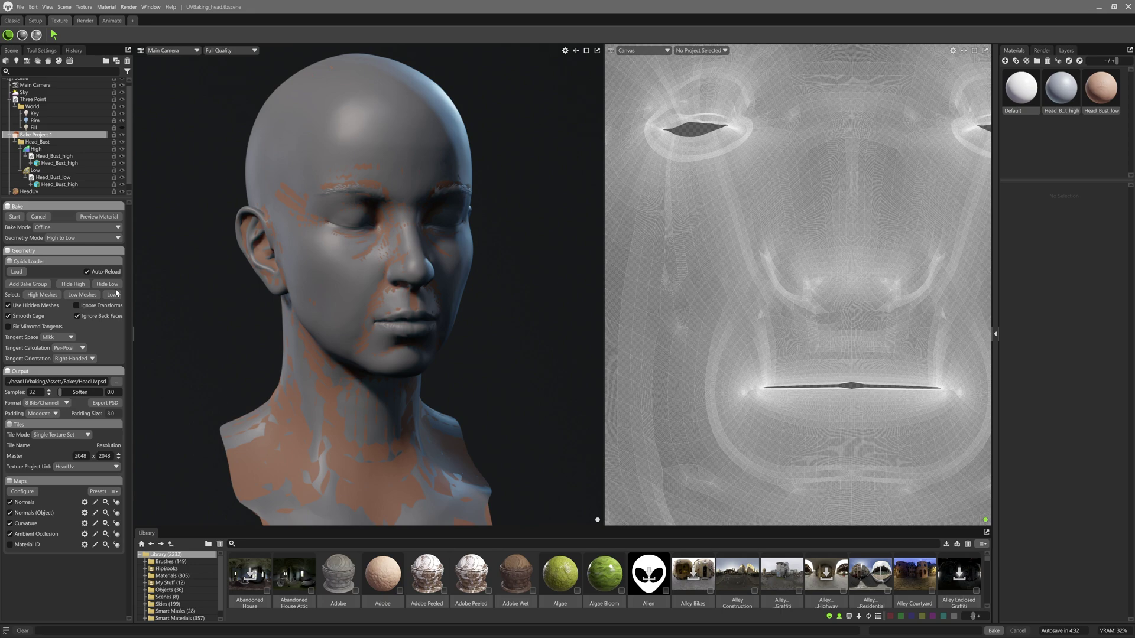
- Hide the high-poly head, bake in UV Matching mode, and view HeadUv's result
{"action": "left_click", "coordinate": [73, 284]}
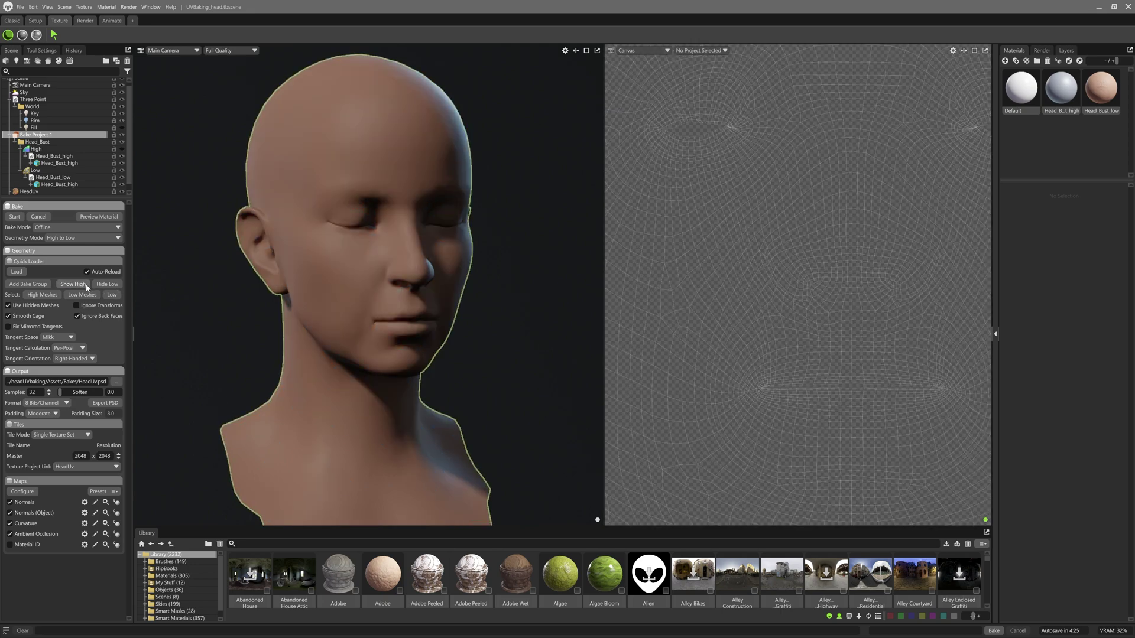
{"action": "left_click", "coordinate": [87, 238]}
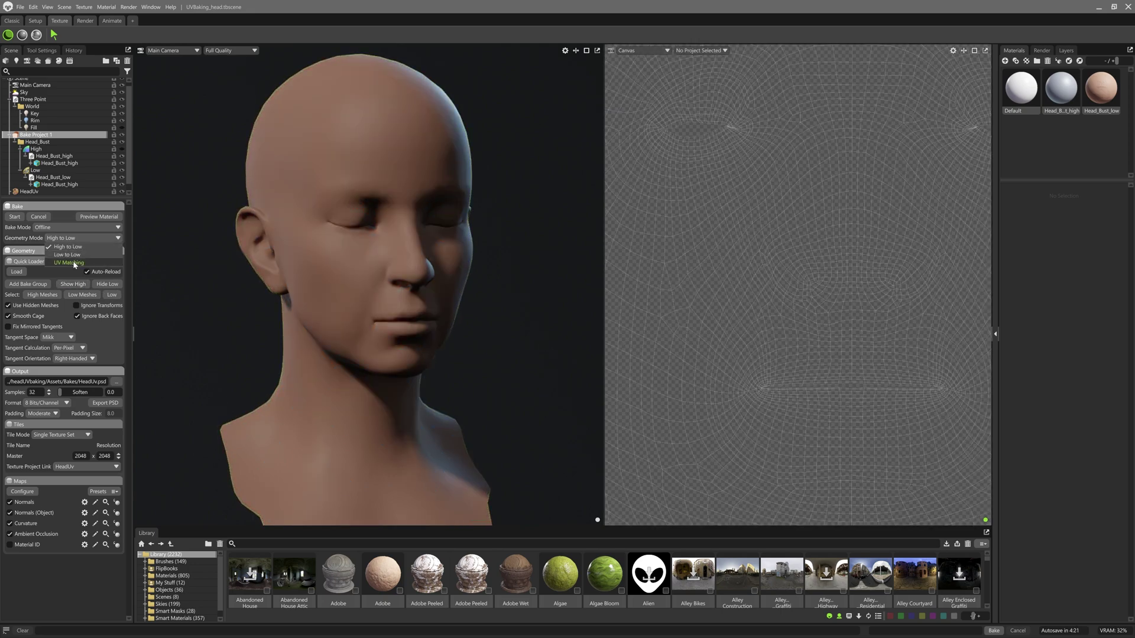
{"action": "left_click", "coordinate": [69, 263]}
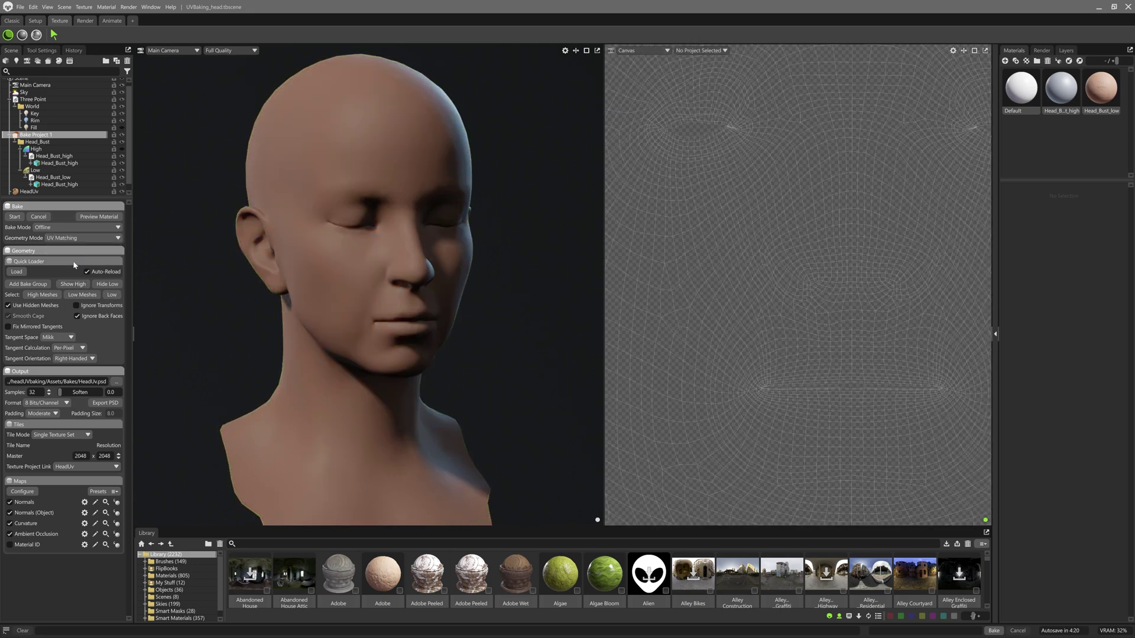
{"action": "left_click", "coordinate": [12, 217]}
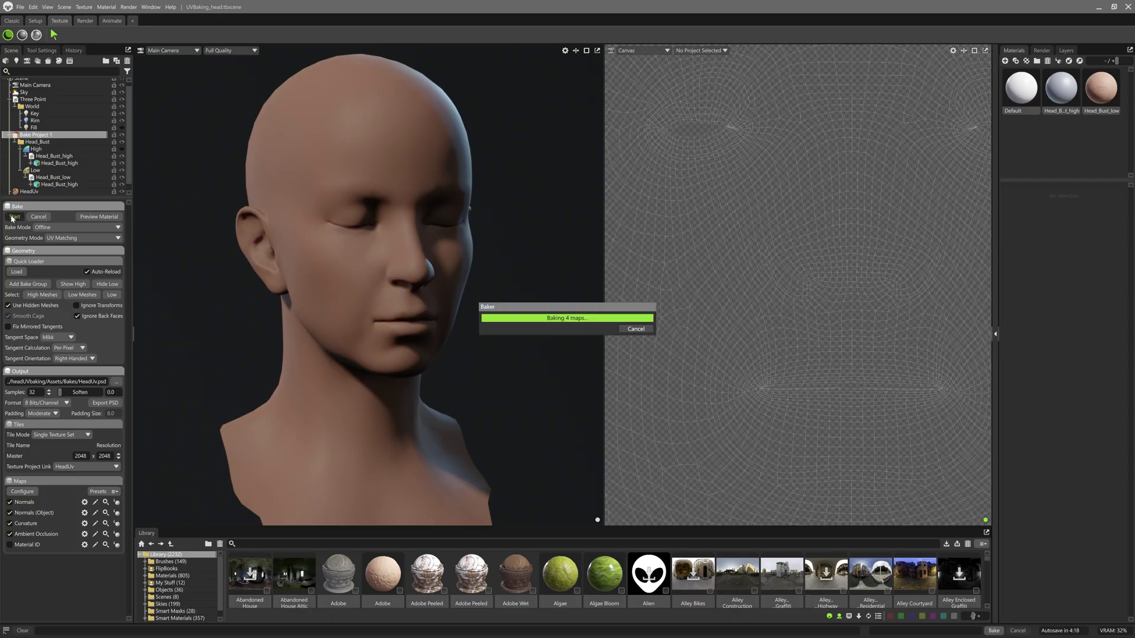
{"action": "left_click", "coordinate": [52, 192]}
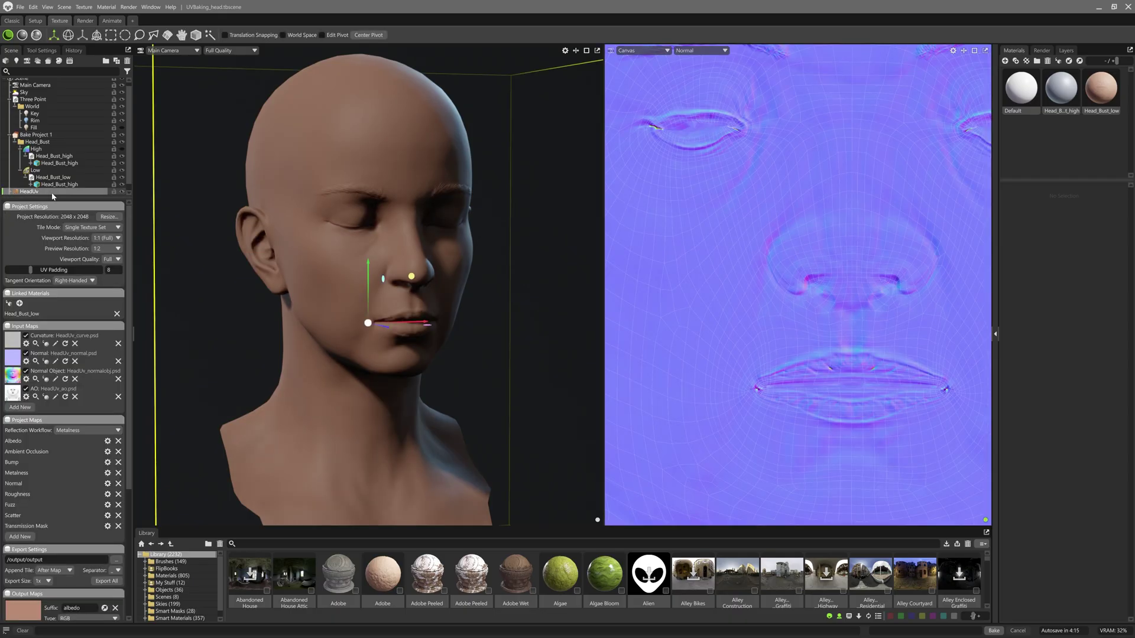
- Rebake the head's maps in High to Low mode and view the HeadUv normal map
{"action": "left_click", "coordinate": [41, 135]}
{"action": "left_click", "coordinate": [66, 238]}
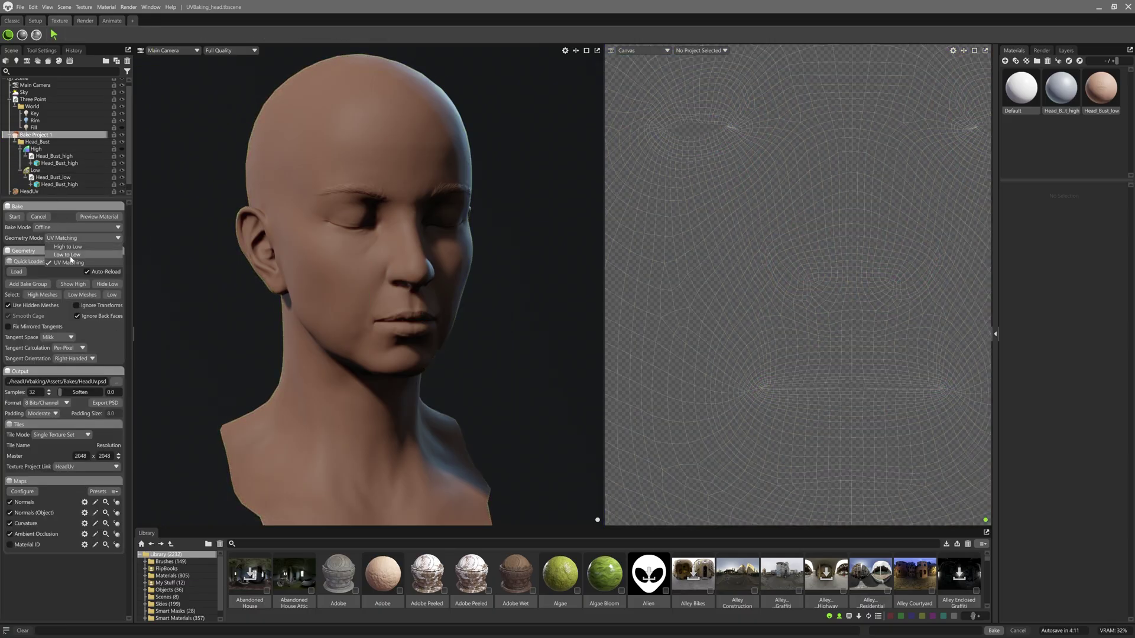
{"action": "left_click", "coordinate": [68, 246]}
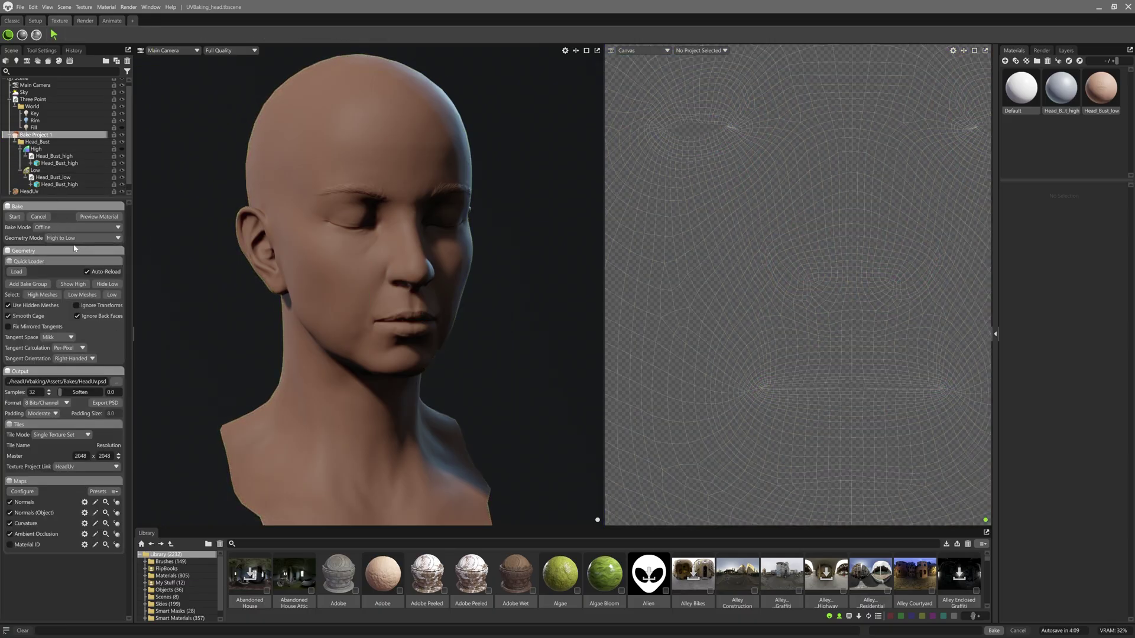
{"action": "left_click", "coordinate": [14, 216]}
{"action": "left_click", "coordinate": [32, 192]}
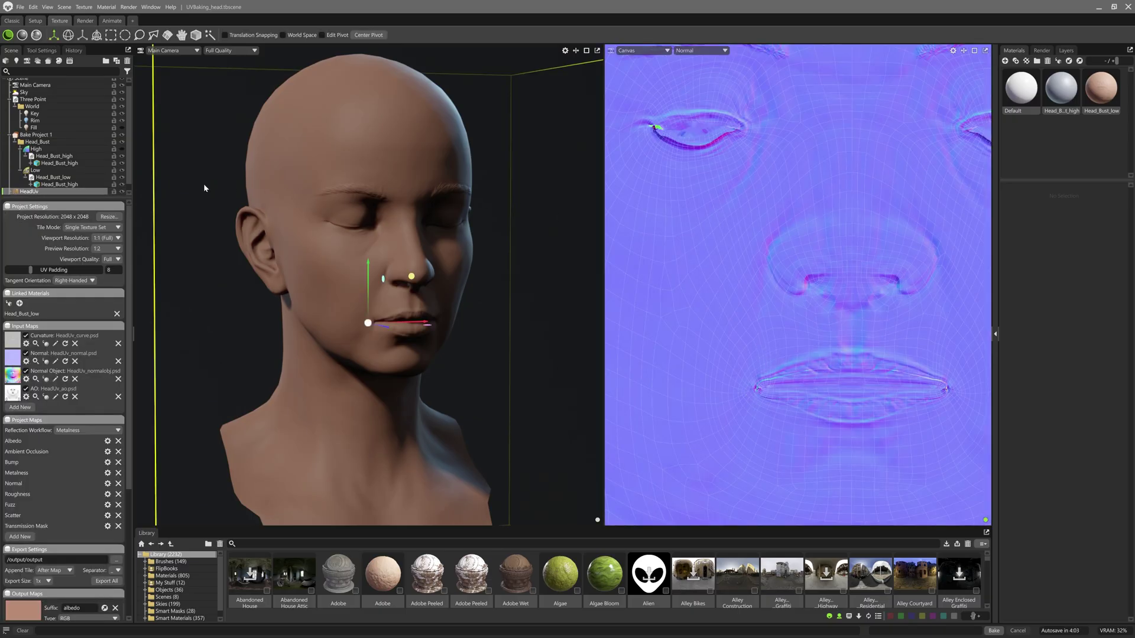
{"action": "left_click", "coordinate": [35, 135]}
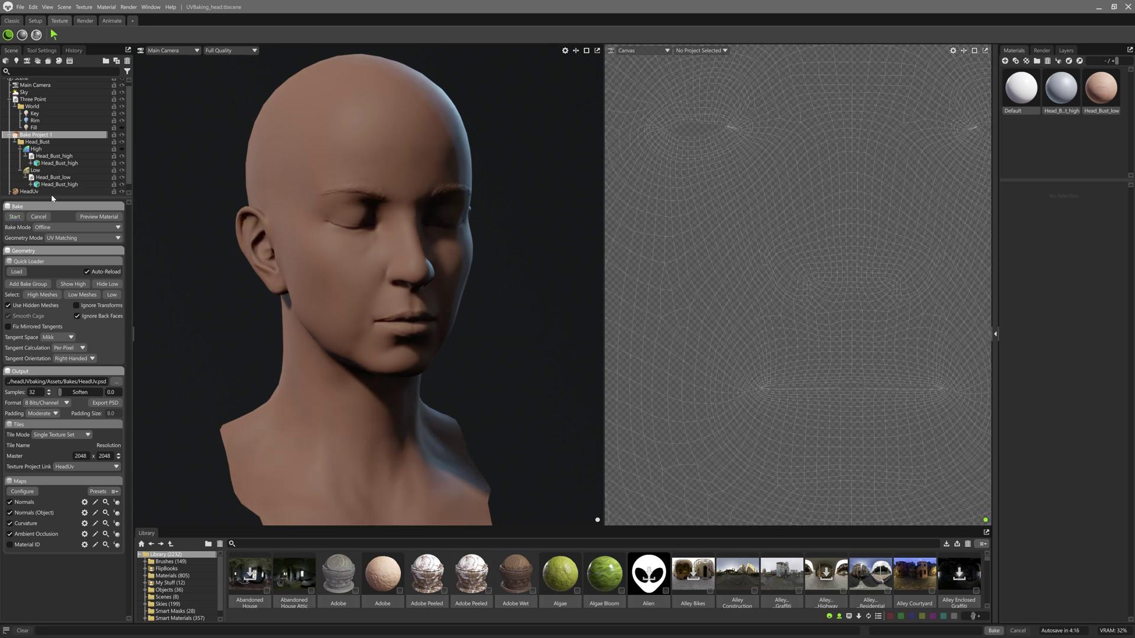
{"action": "left_click", "coordinate": [52, 193]}
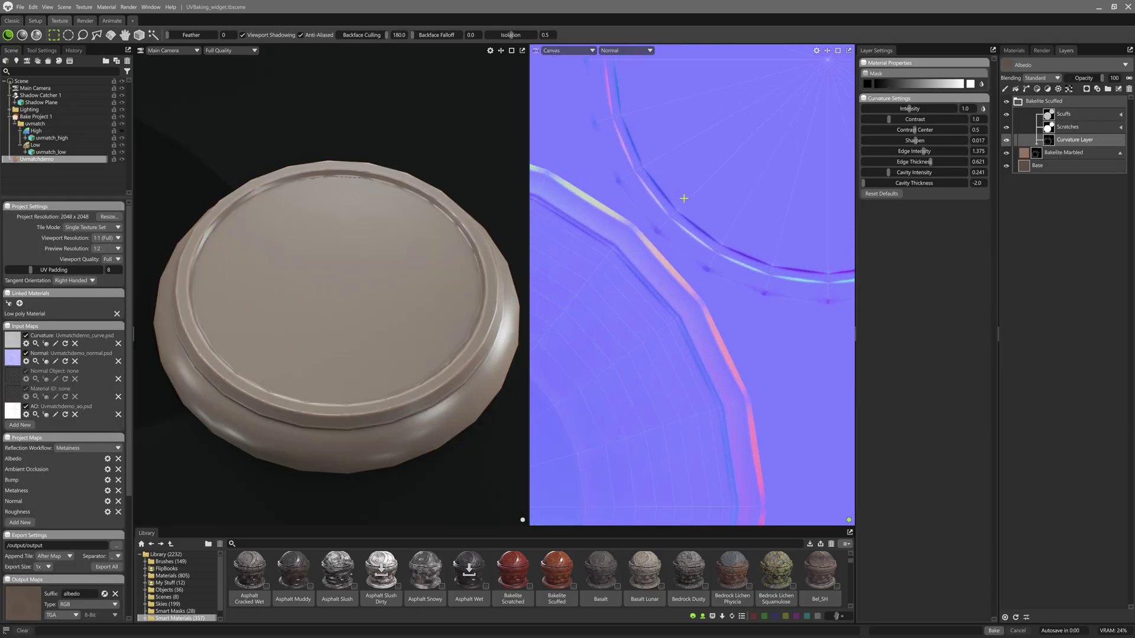
- Zoom in and back out on the widget's baked normal map in the canvas
{"action": "scroll", "coordinate": [684, 198], "scroll_direction": "up", "scroll_amount": 2}
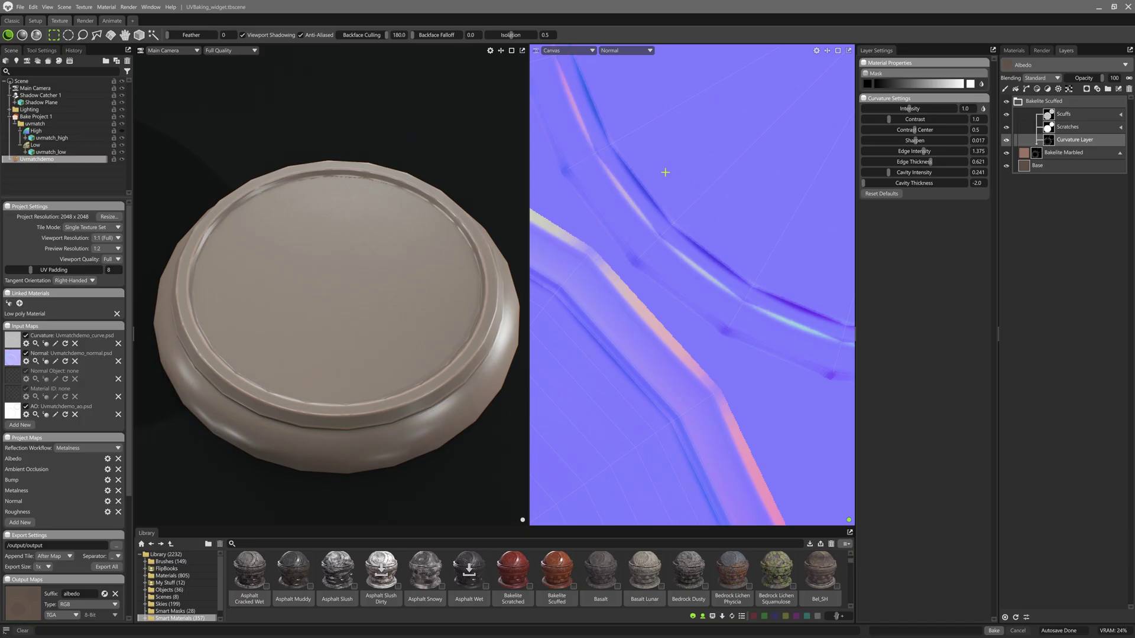
{"action": "scroll", "coordinate": [667, 174], "scroll_direction": "down", "scroll_amount": 1}
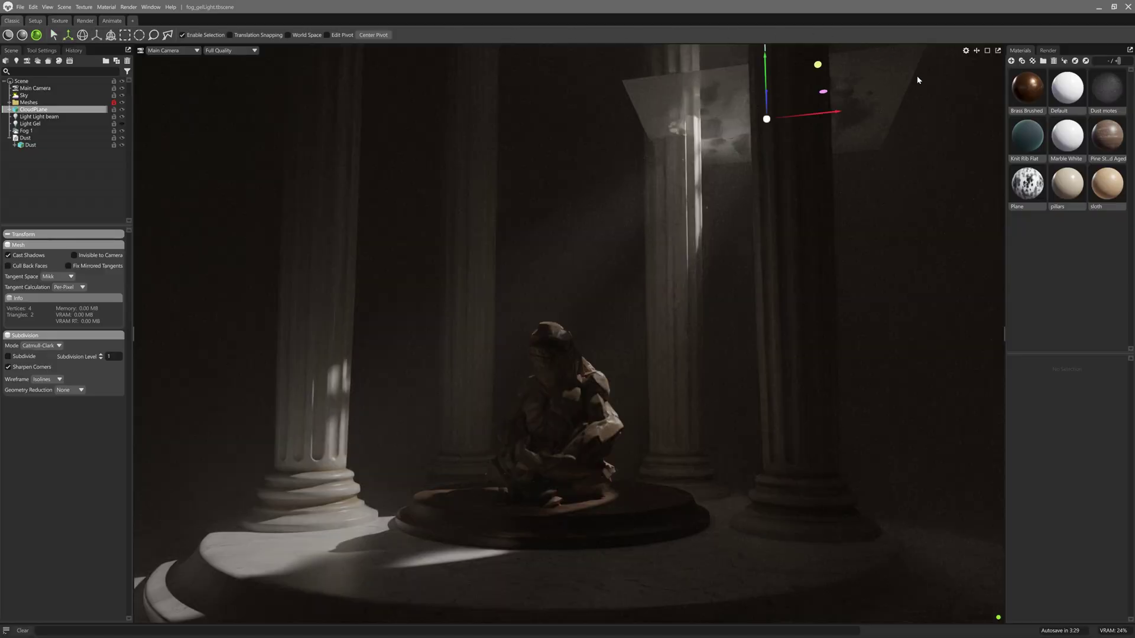
- Shift the cloud plane left on X and lower Fog 1's density to 0.382
{"action": "left_click_drag", "start_coordinate": [837, 116], "coordinate": [779, 115]}
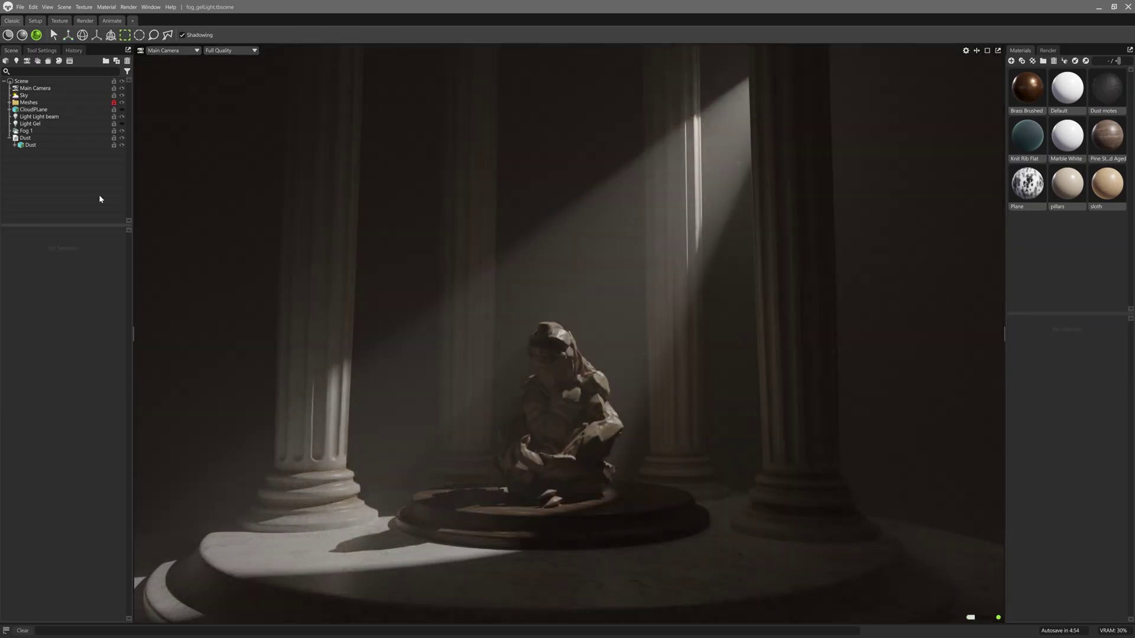
{"action": "left_click", "coordinate": [99, 200]}
{"action": "left_click", "coordinate": [59, 131]}
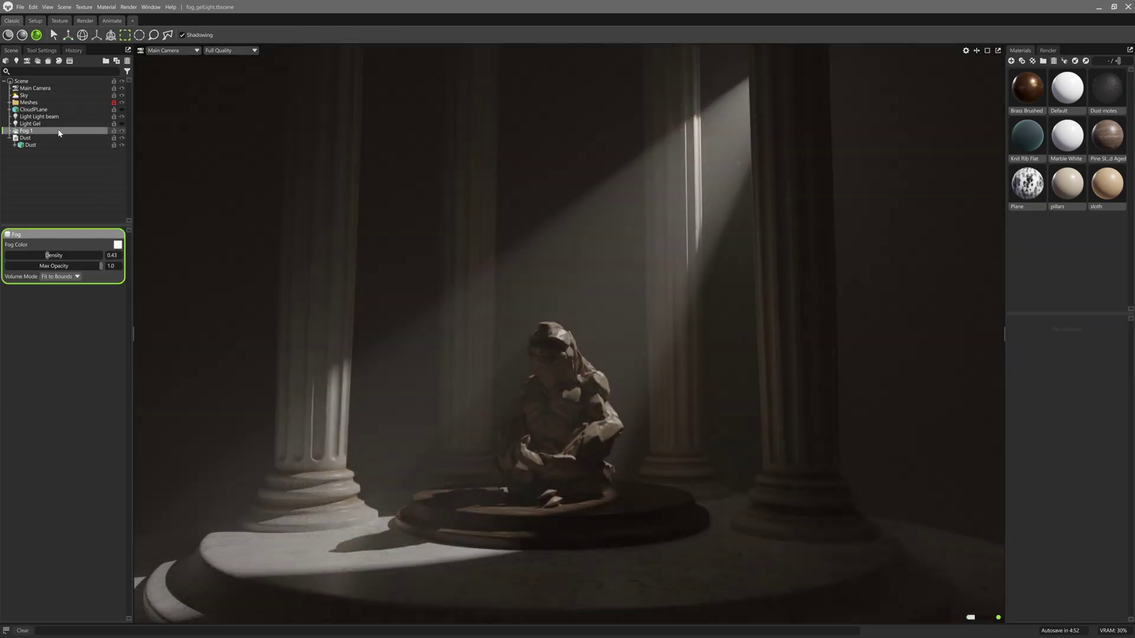
{"action": "left_click_drag", "start_coordinate": [47, 255], "coordinate": [43, 257]}
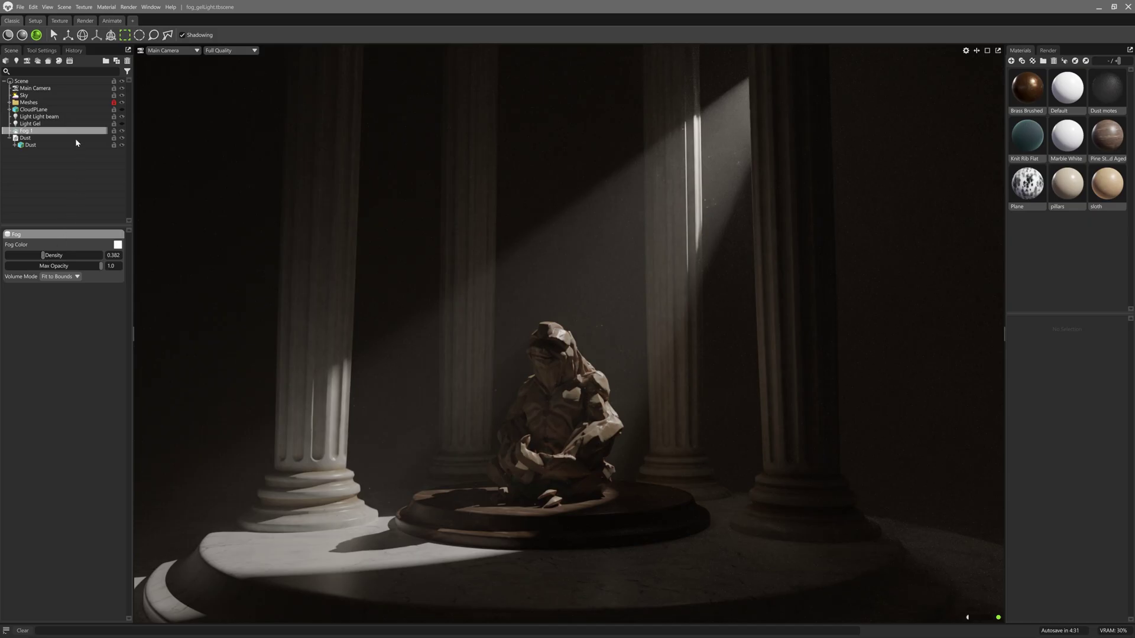
- Show the cloud plane, move it further left, and enable the Light Gel stained-glass spotlight
{"action": "left_click", "coordinate": [76, 95]}
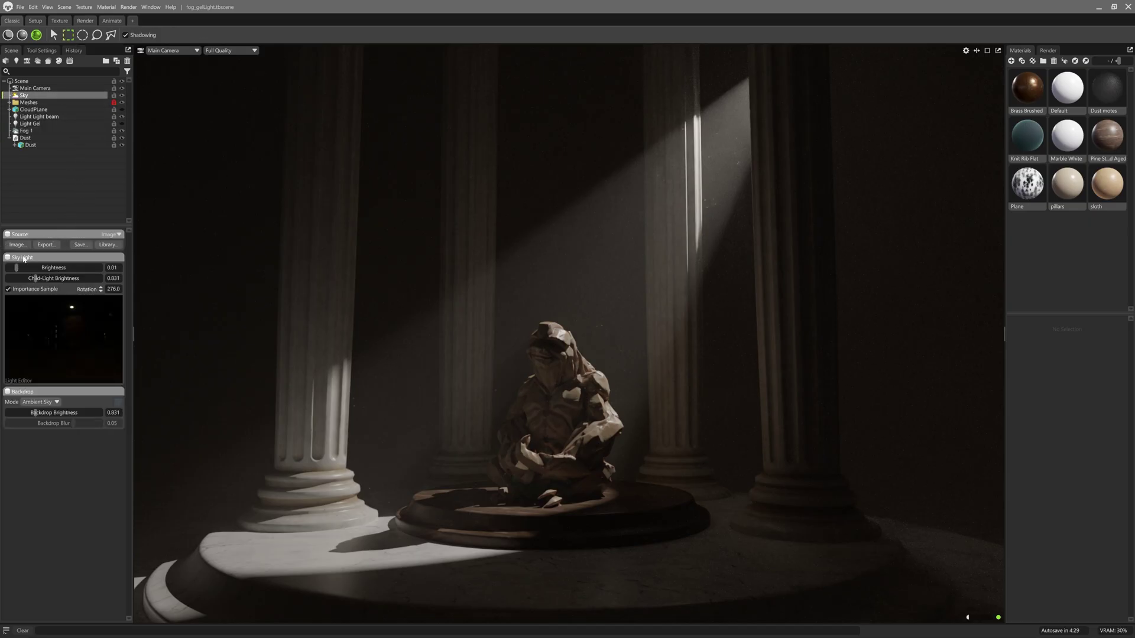
{"action": "left_click", "coordinate": [54, 116]}
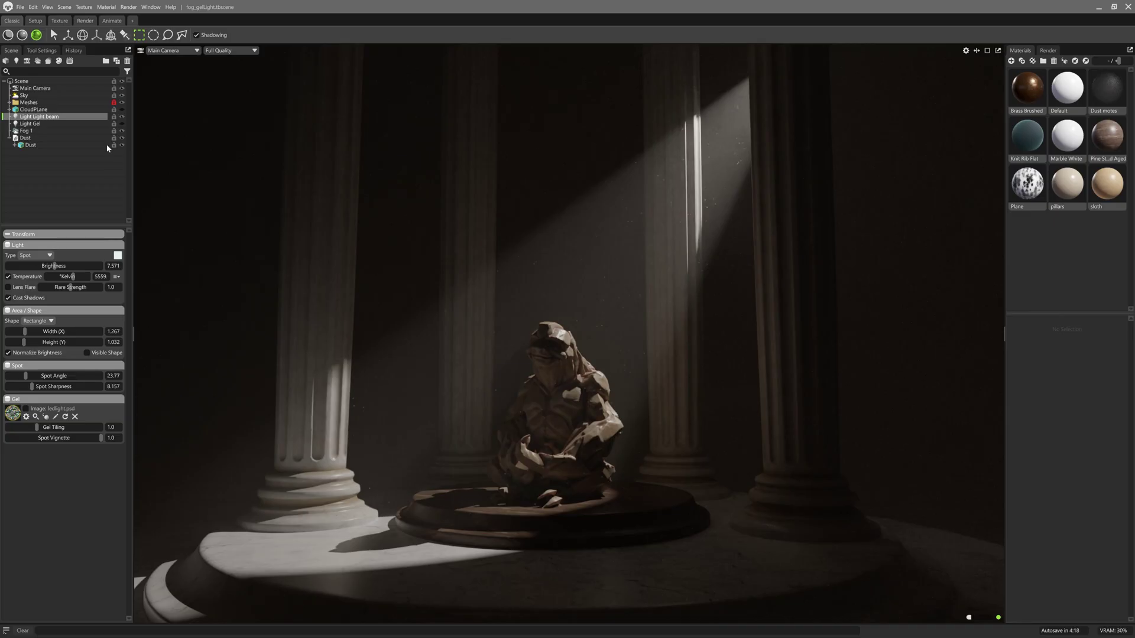
{"action": "left_click", "coordinate": [122, 109]}
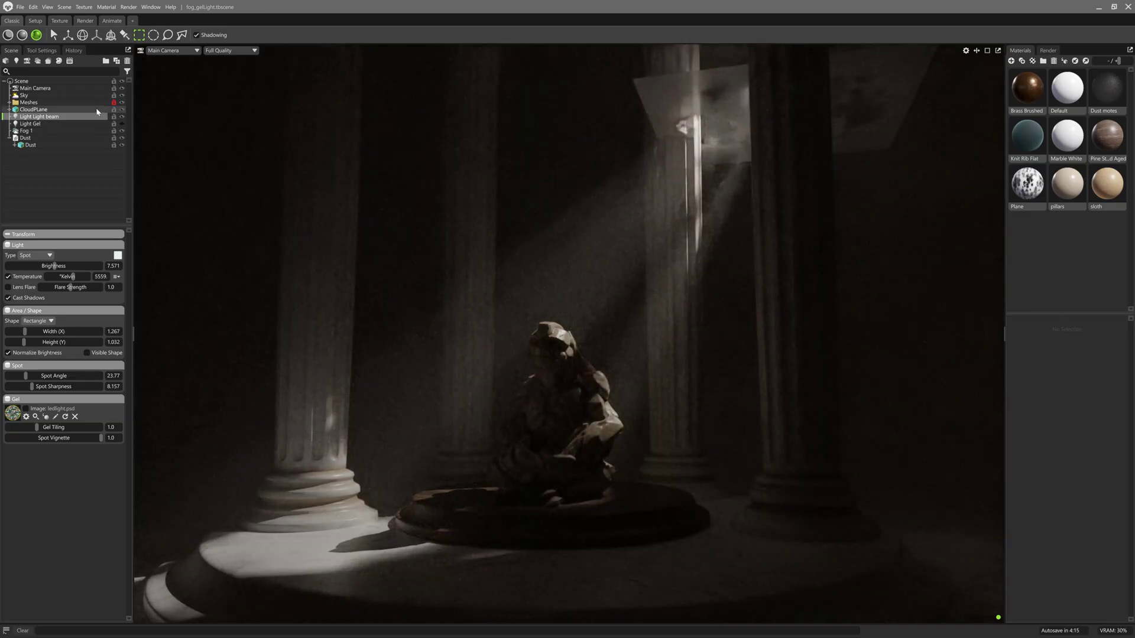
{"action": "left_click", "coordinate": [97, 110]}
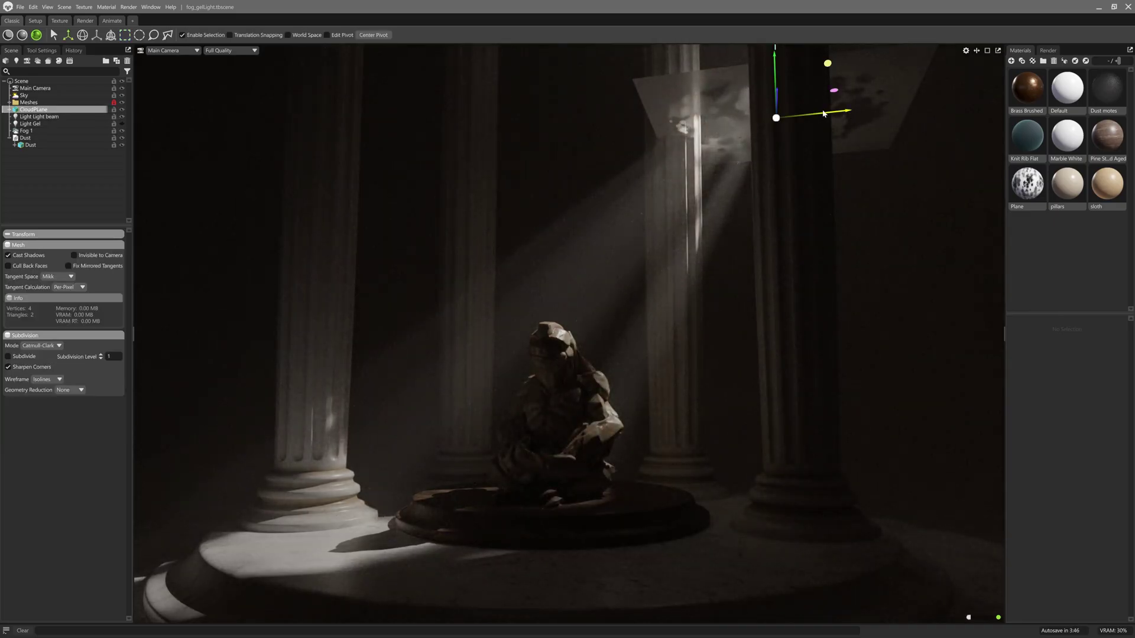
{"action": "left_click_drag", "start_coordinate": [824, 113], "coordinate": [739, 123]}
{"action": "left_click", "coordinate": [109, 124]}
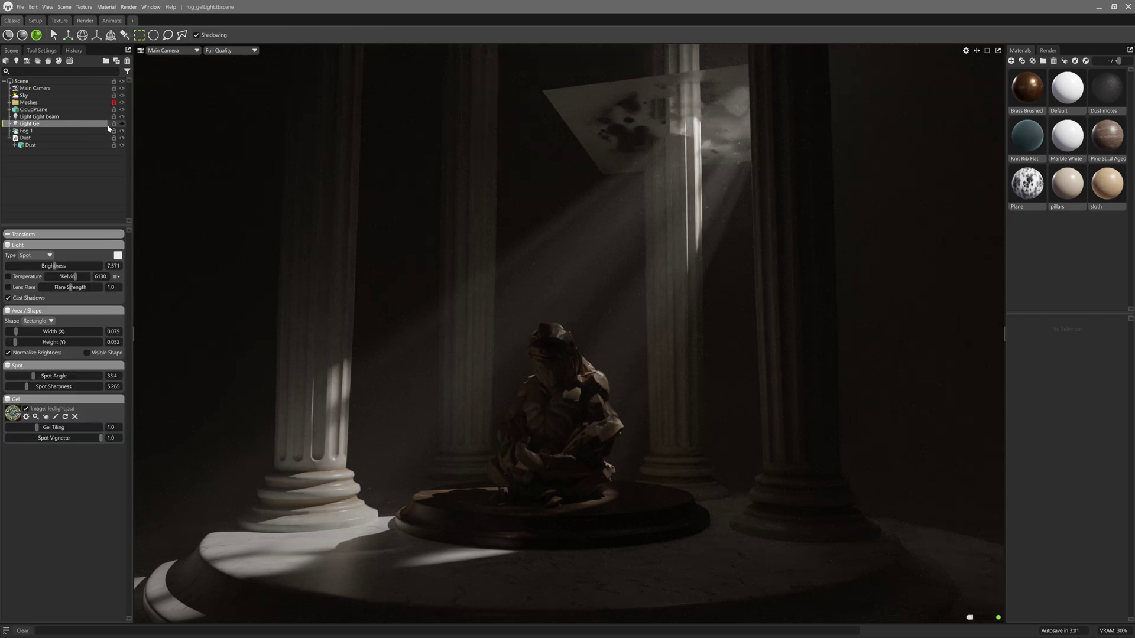
{"action": "left_click", "coordinate": [122, 124]}
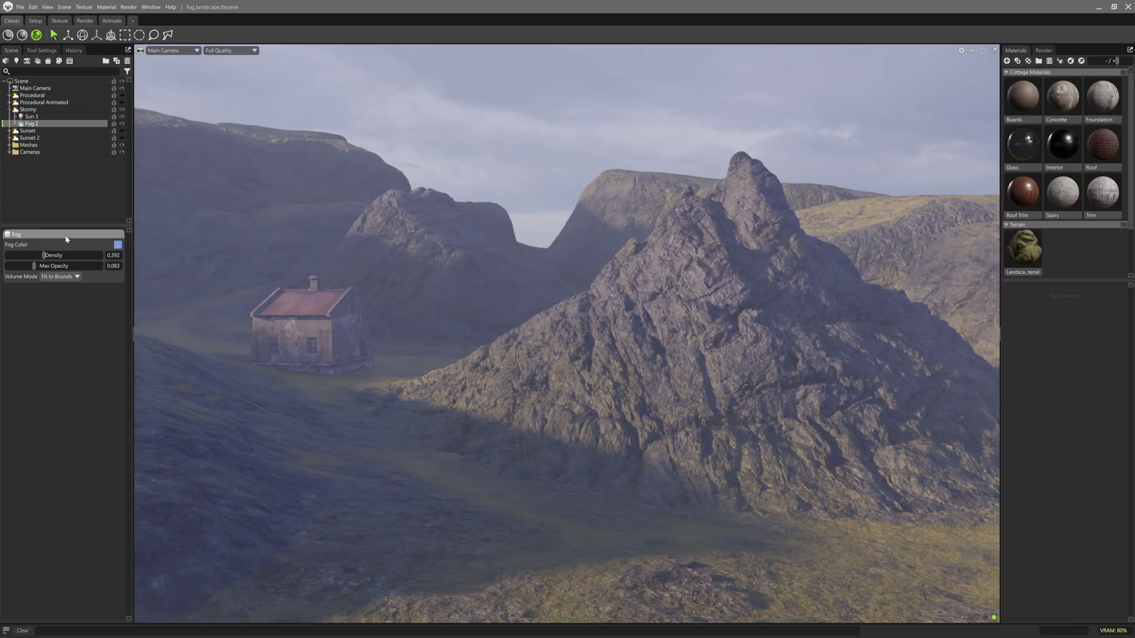
- Switch the fog volume mode to Vertical Fade and adjust its falloff to thin the fog
{"action": "left_click", "coordinate": [59, 276]}
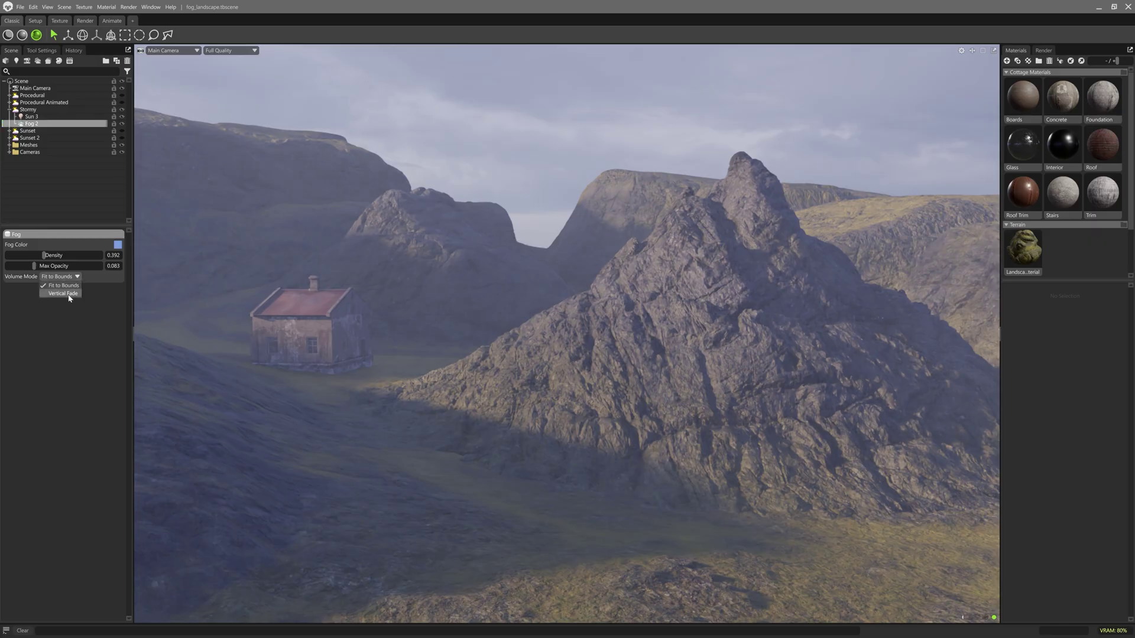
{"action": "left_click", "coordinate": [63, 293]}
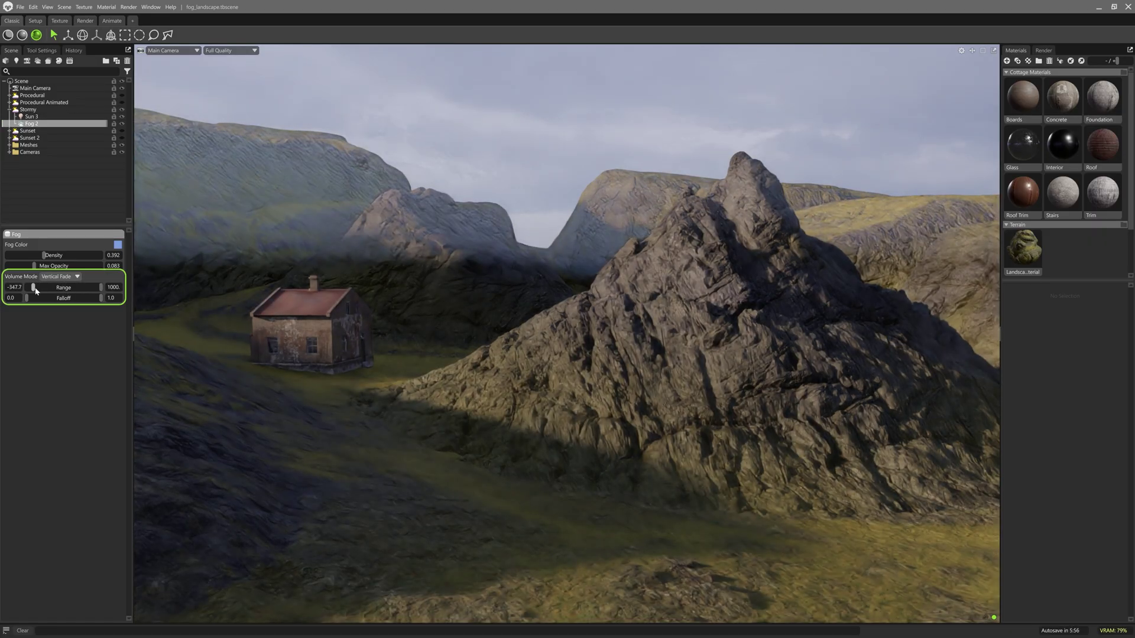
{"action": "left_click_drag", "start_coordinate": [27, 298], "coordinate": [67, 298]}
{"action": "mouse_move", "coordinate": [44, 255]}
{"action": "left_mouse_down"}
{"action": "mouse_move", "coordinate": [31, 255]}
{"action": "mouse_move", "coordinate": [94, 266]}
{"action": "mouse_move", "coordinate": [40, 255]}
{"action": "left_mouse_up"}
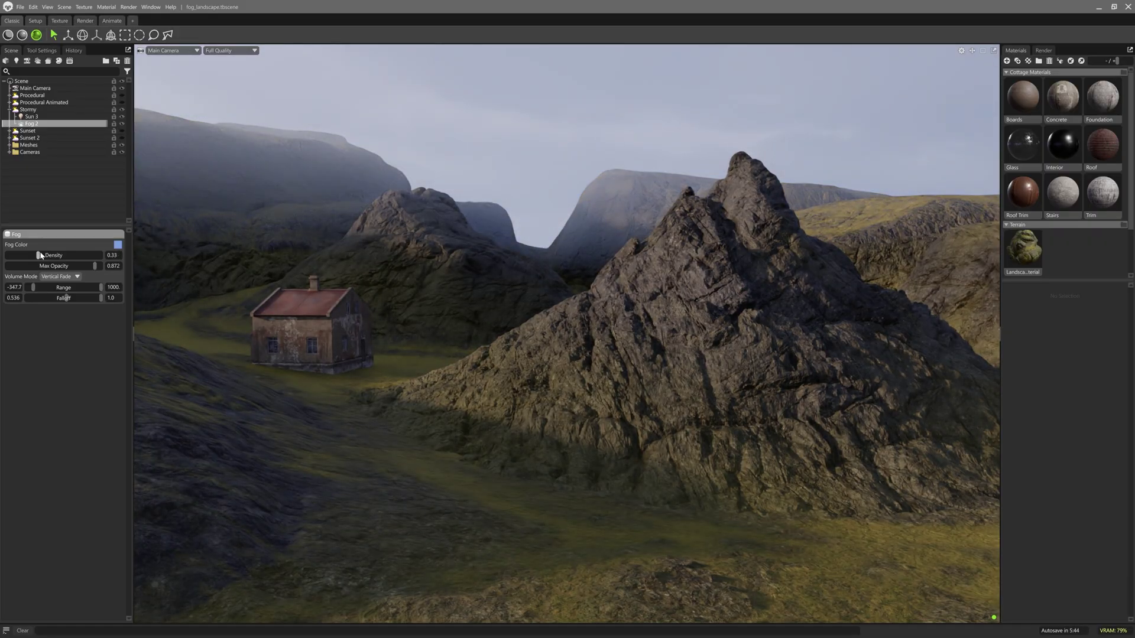
- Duplicate Fog 2 and lay the new fog low in the valley at density 0.472
{"action": "right_click", "coordinate": [63, 123]}
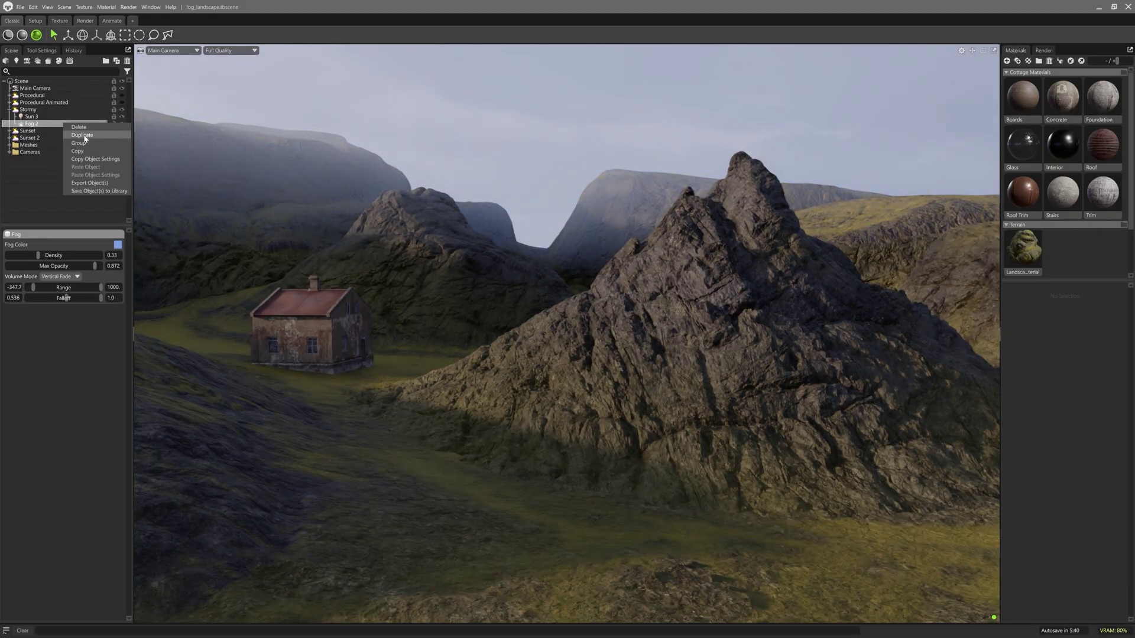
{"action": "left_click", "coordinate": [84, 137]}
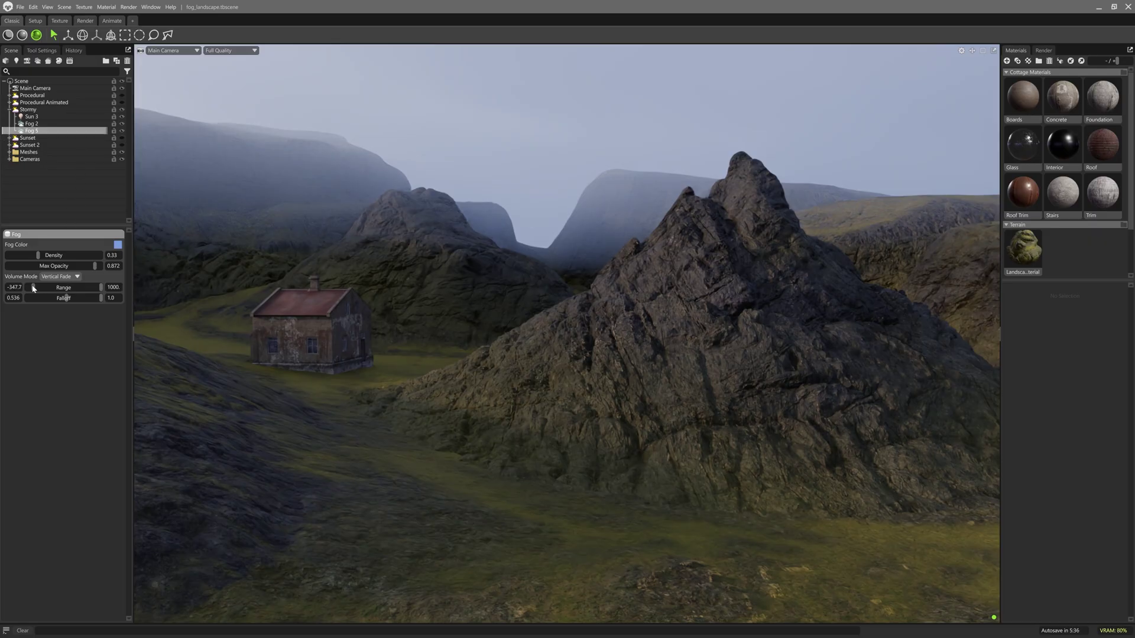
{"action": "mouse_move", "coordinate": [34, 288]}
{"action": "left_mouse_down"}
{"action": "mouse_move", "coordinate": [93, 286]}
{"action": "mouse_move", "coordinate": [31, 286]}
{"action": "mouse_move", "coordinate": [51, 298]}
{"action": "left_mouse_up"}
{"action": "left_click_drag", "start_coordinate": [38, 255], "coordinate": [98, 268]}
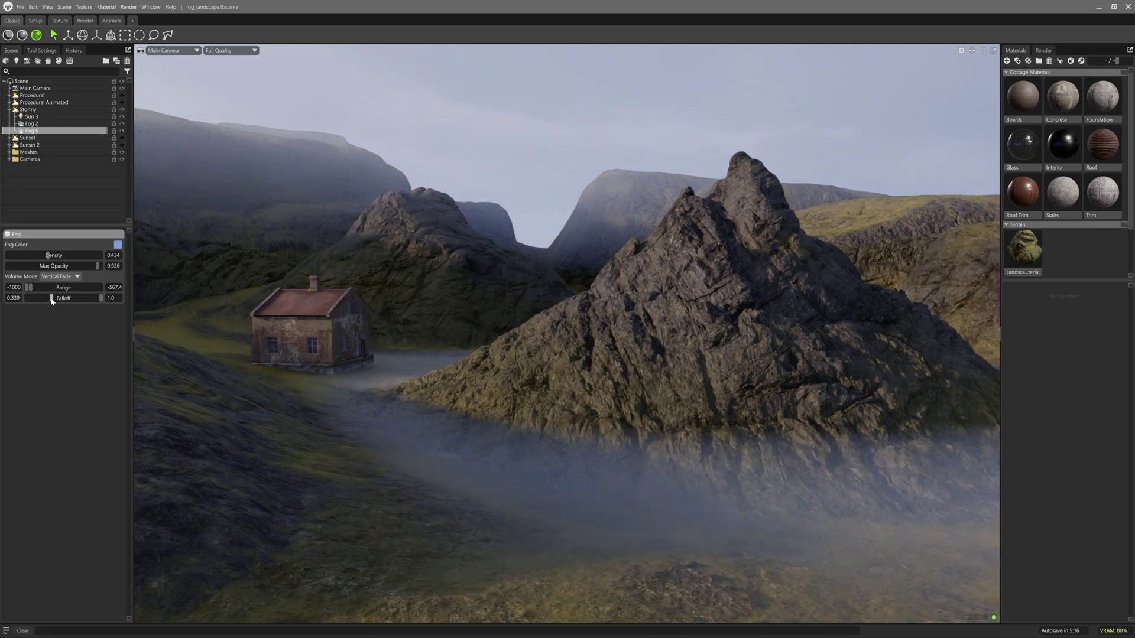
{"action": "left_click_drag", "start_coordinate": [101, 298], "coordinate": [82, 301]}
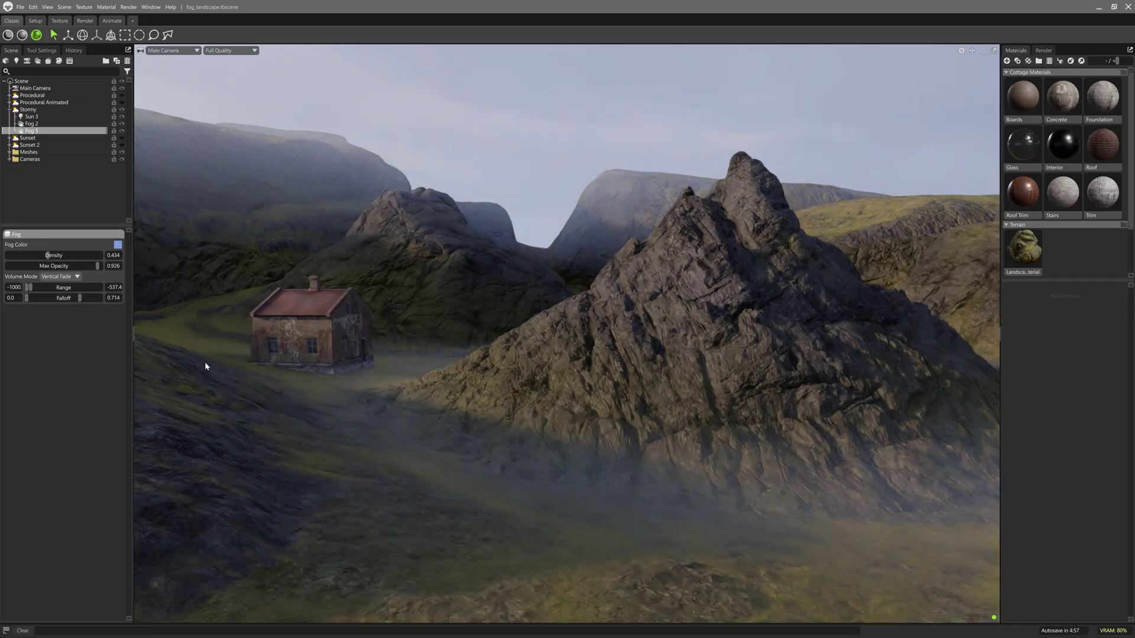
{"action": "left_click_drag", "start_coordinate": [47, 255], "coordinate": [51, 255]}
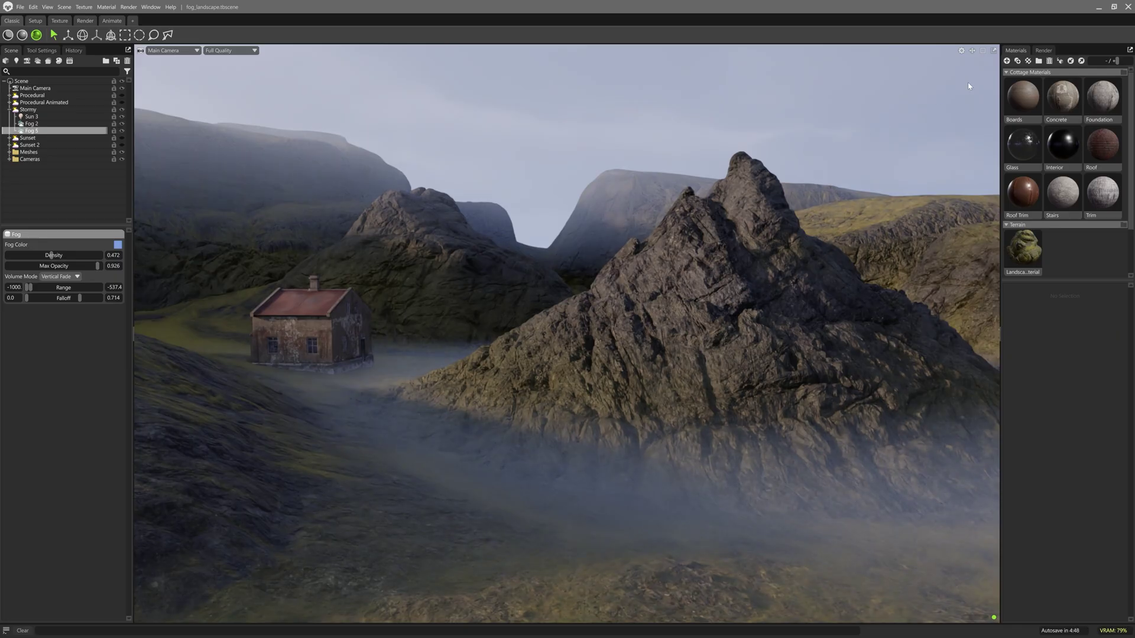
{"action": "left_click", "coordinate": [1043, 51]}
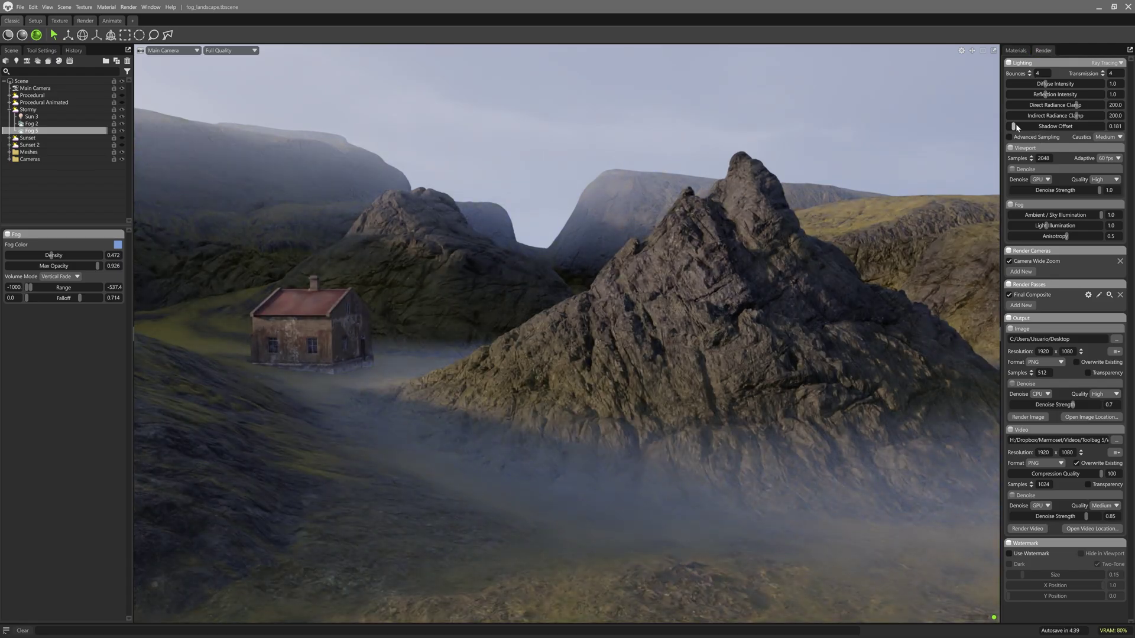
- Lower the shadow offset to 0.052 and set Main Camera's tone mapping to Hejl
{"action": "left_click_drag", "start_coordinate": [1014, 125], "coordinate": [1011, 126]}
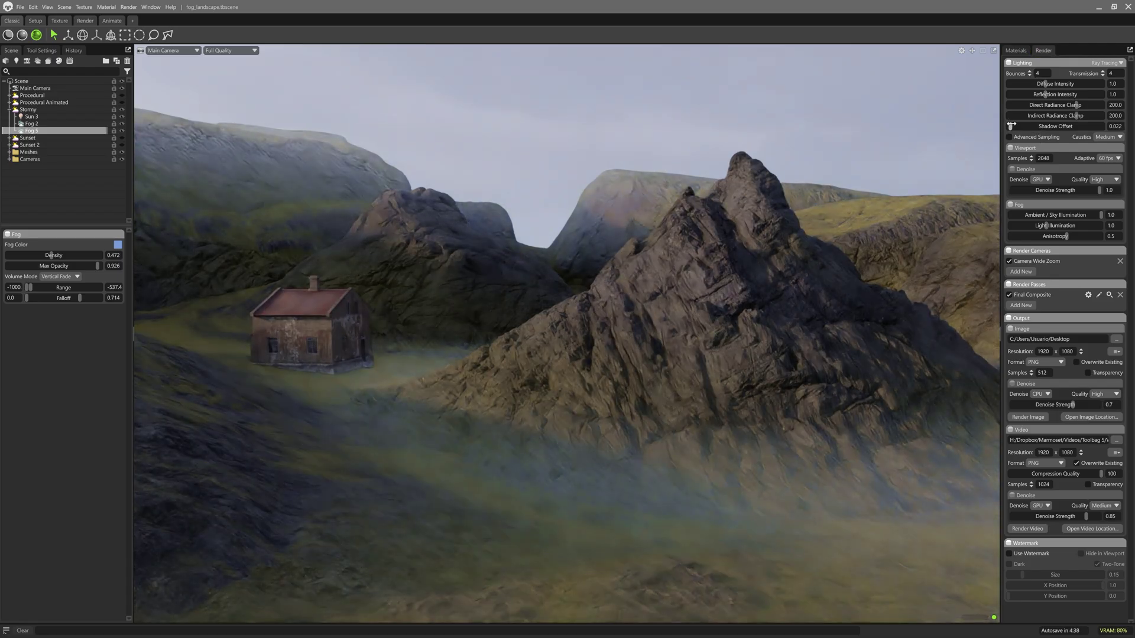
{"action": "left_click", "coordinate": [51, 88]}
{"action": "left_click", "coordinate": [57, 440]}
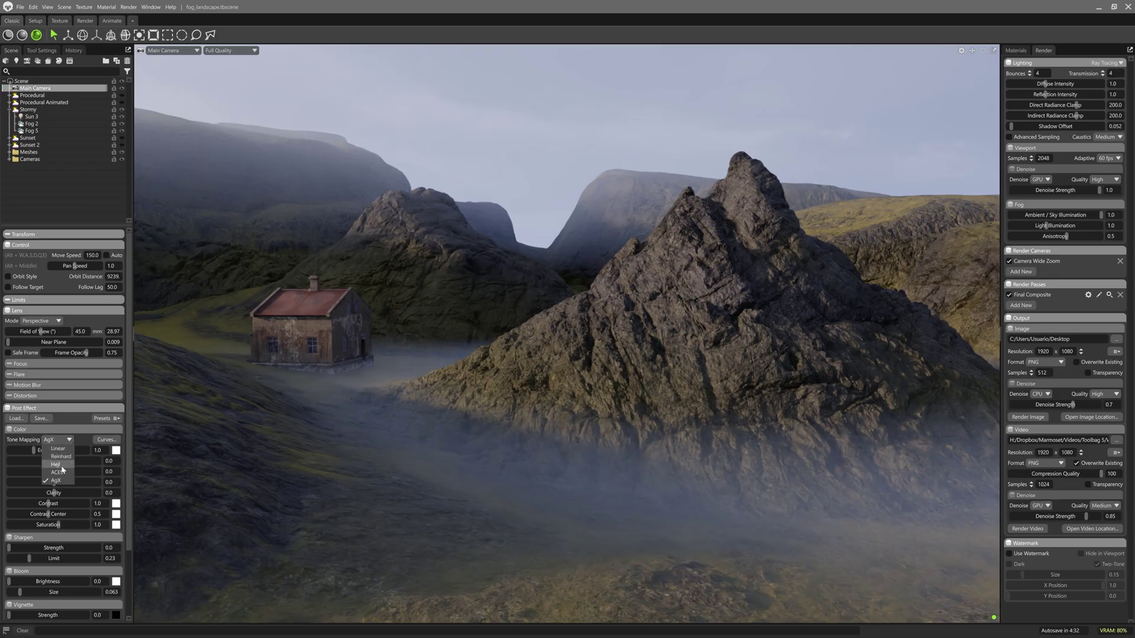
{"action": "left_click", "coordinate": [59, 465]}
- Raise exposure to 1.671, add bloom brightness 0.162, and float the render settings panel
{"action": "left_click_drag", "start_coordinate": [33, 450], "coordinate": [36, 450]}
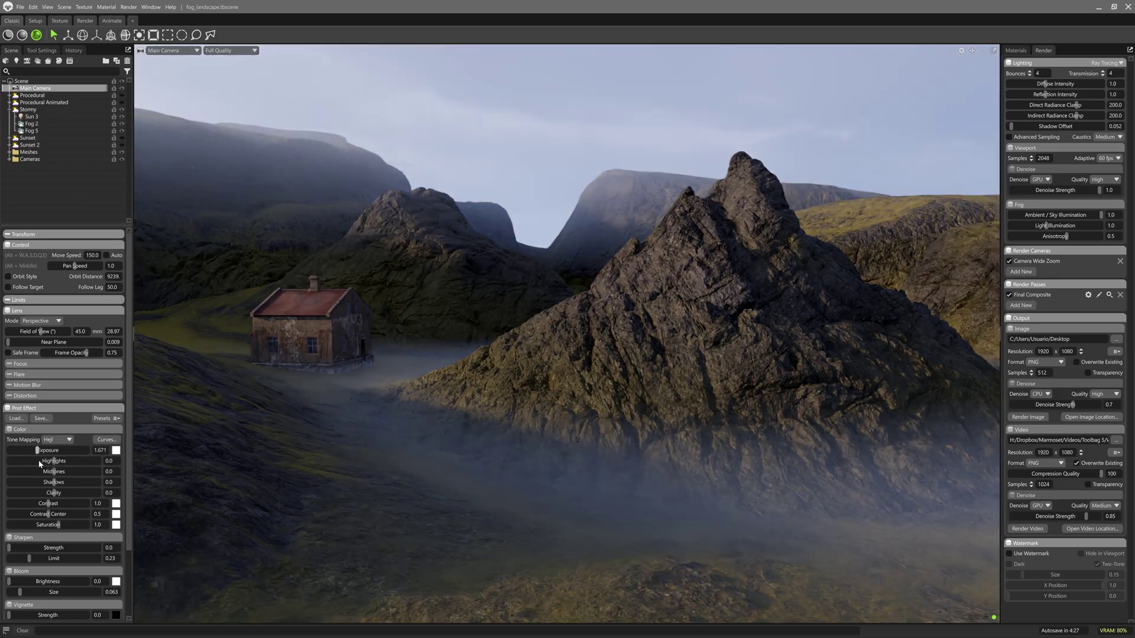
{"action": "left_click_drag", "start_coordinate": [39, 581], "coordinate": [43, 581]}
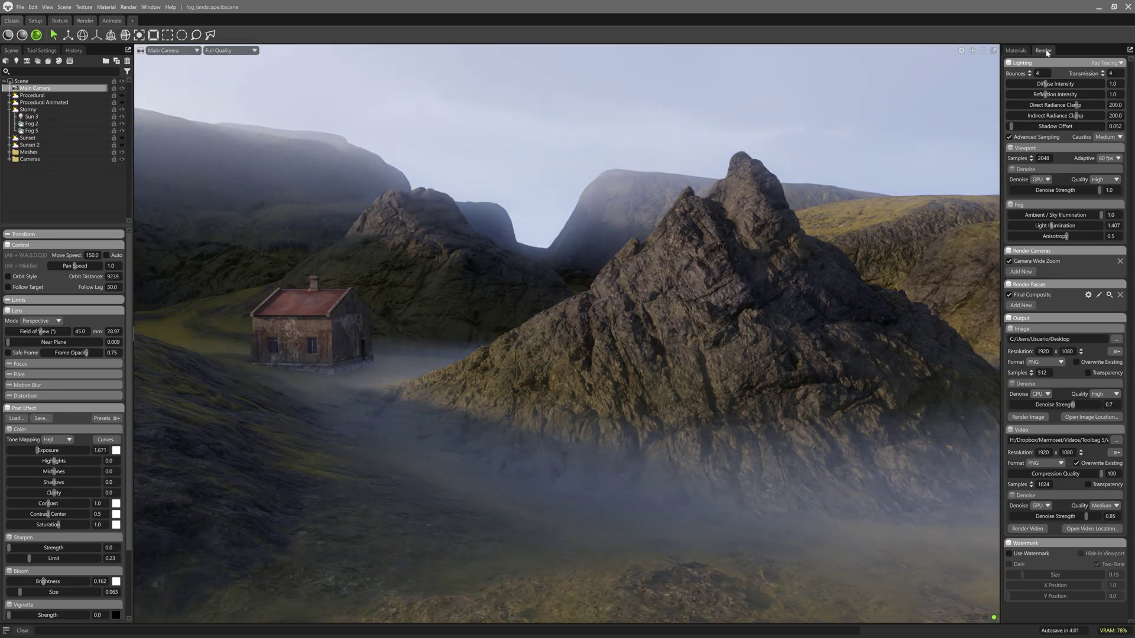
{"action": "left_click_drag", "start_coordinate": [1047, 52], "coordinate": [137, 267]}
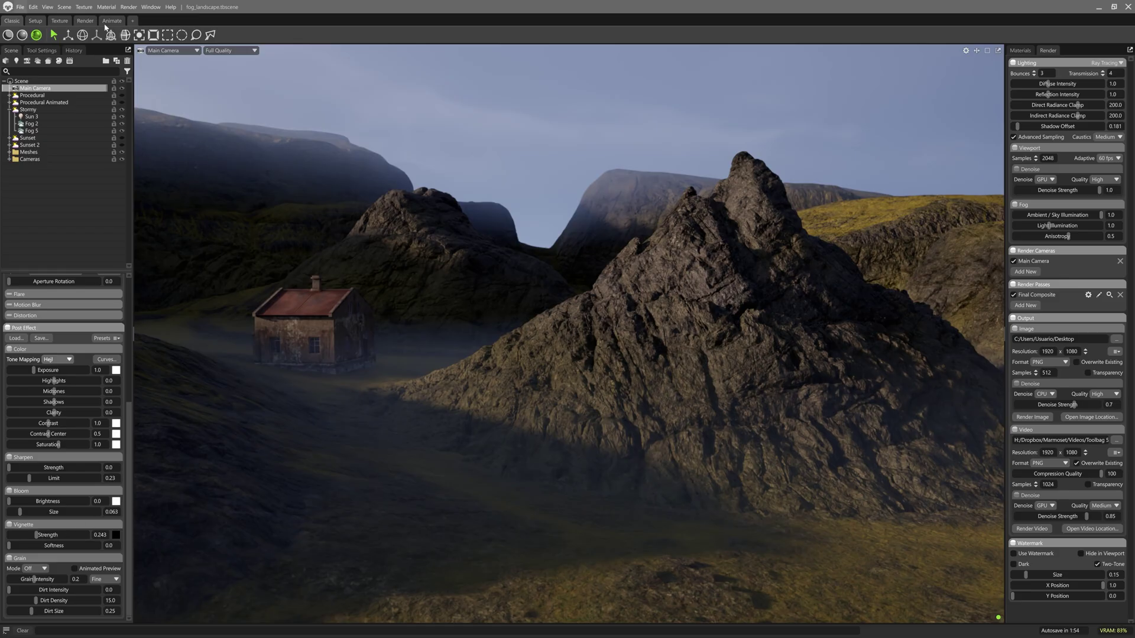
- Open the hotkey editor from the Edit menu and expand then collapse all categories
{"action": "left_click", "coordinate": [33, 6]}
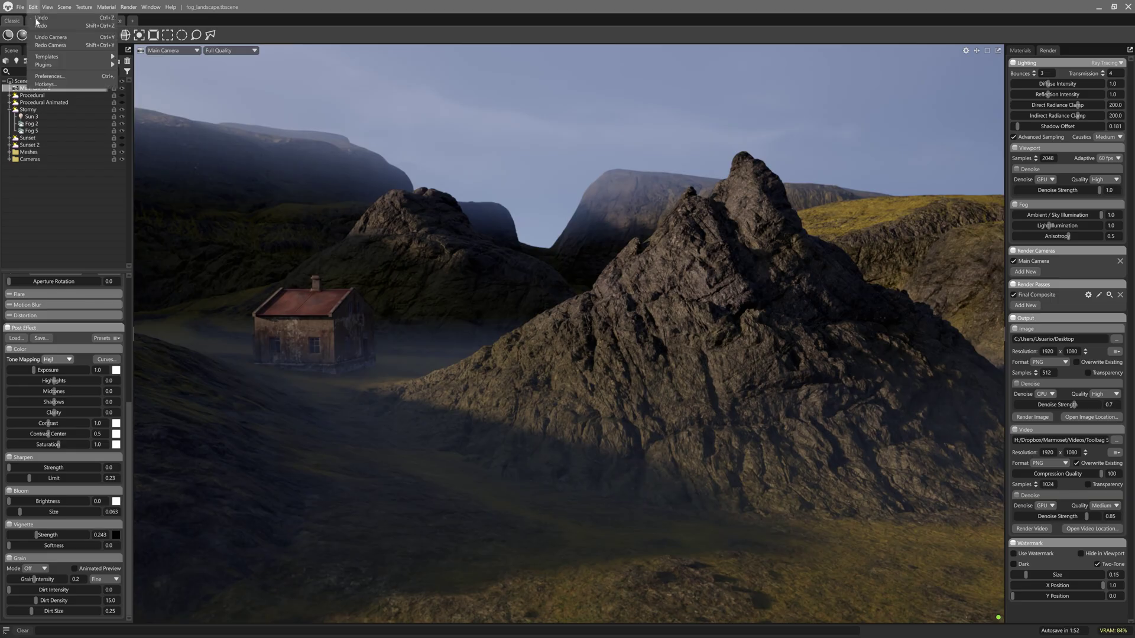
{"action": "left_click", "coordinate": [59, 85]}
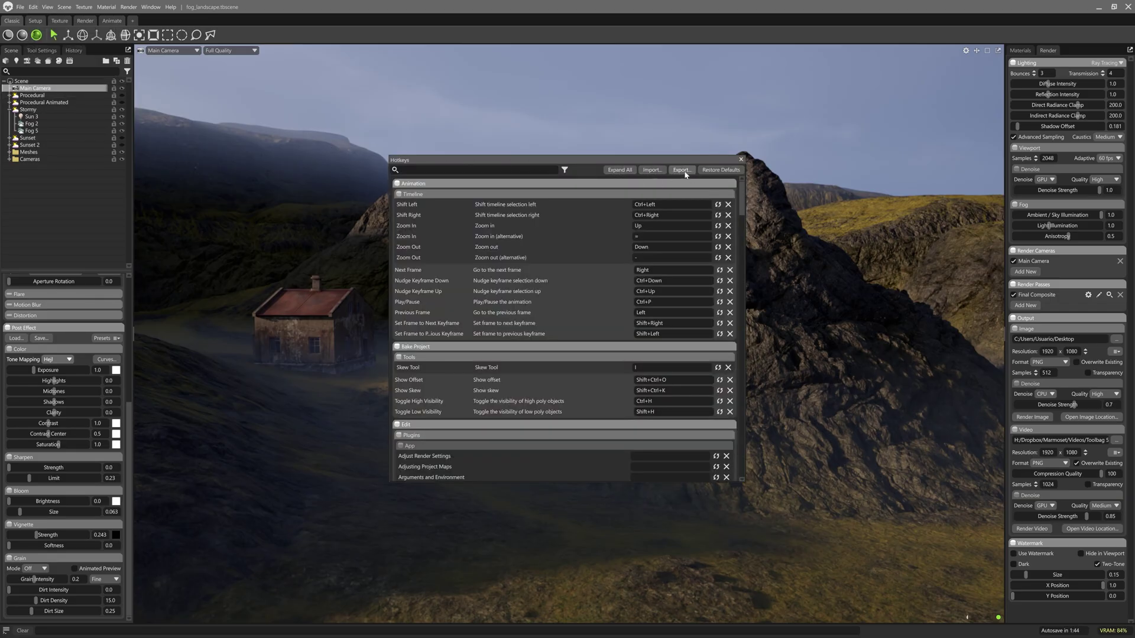
{"action": "left_click", "coordinate": [628, 171]}
{"action": "left_click", "coordinate": [629, 171]}
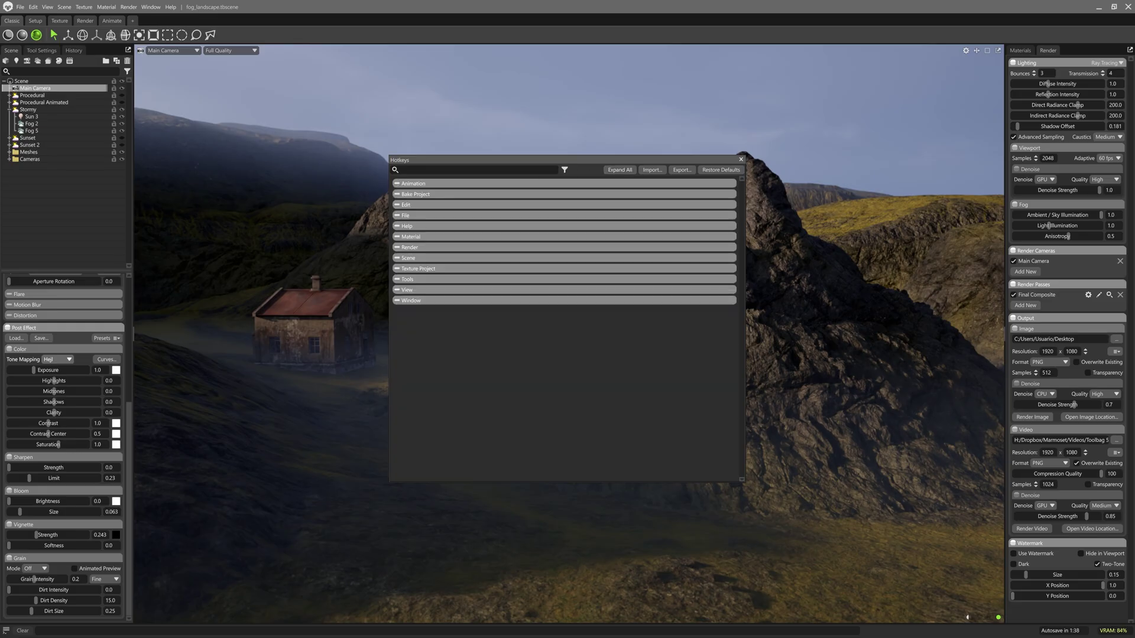
- Search 'prim', bind Generate Primitives to Shift+Alt+G, and close the hotkey editor
{"action": "type", "text": "primi"}
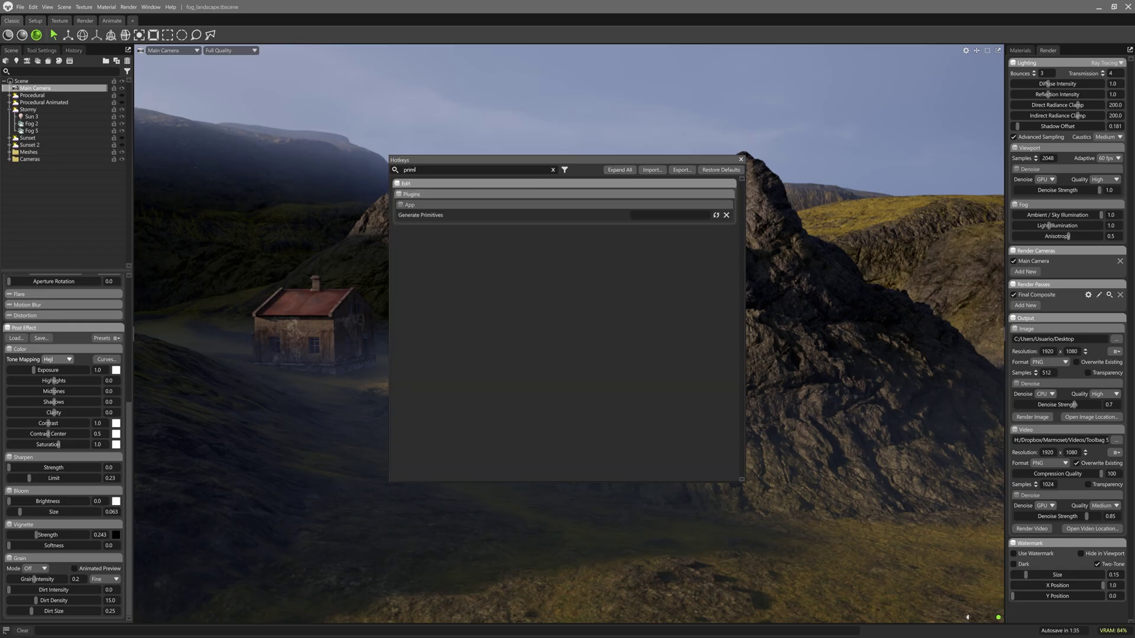
{"action": "left_click", "coordinate": [673, 215]}
{"action": "key", "text": "alt+g"}
{"action": "left_click", "coordinate": [695, 215]}
{"action": "left_click", "coordinate": [680, 216]}
{"action": "key", "text": "alt"}
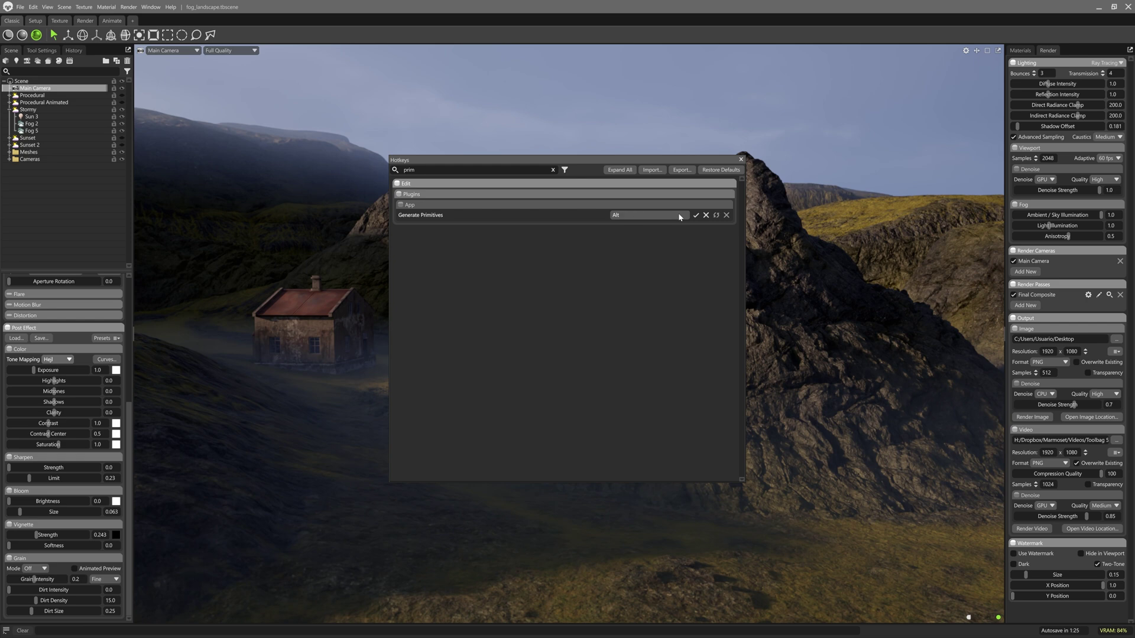
{"action": "key", "text": "shift+alt+g"}
{"action": "left_click", "coordinate": [697, 215]}
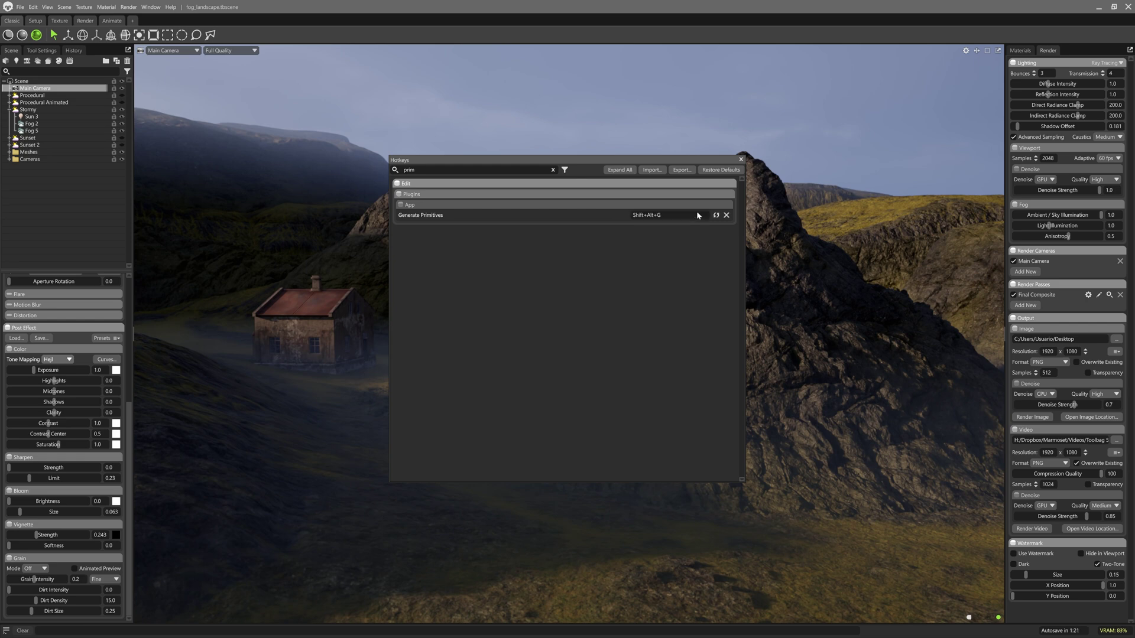
{"action": "left_click", "coordinate": [741, 159]}
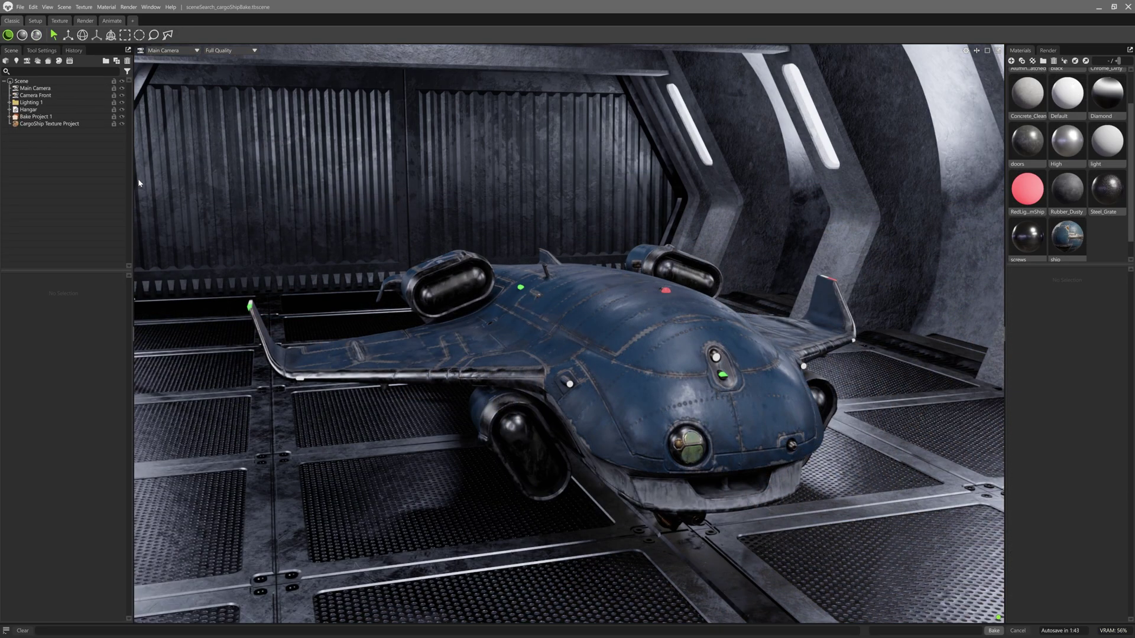
- Search the scene tree for 'camer', apply the Cameras filter, then remove it
{"action": "left_click", "coordinate": [52, 69]}
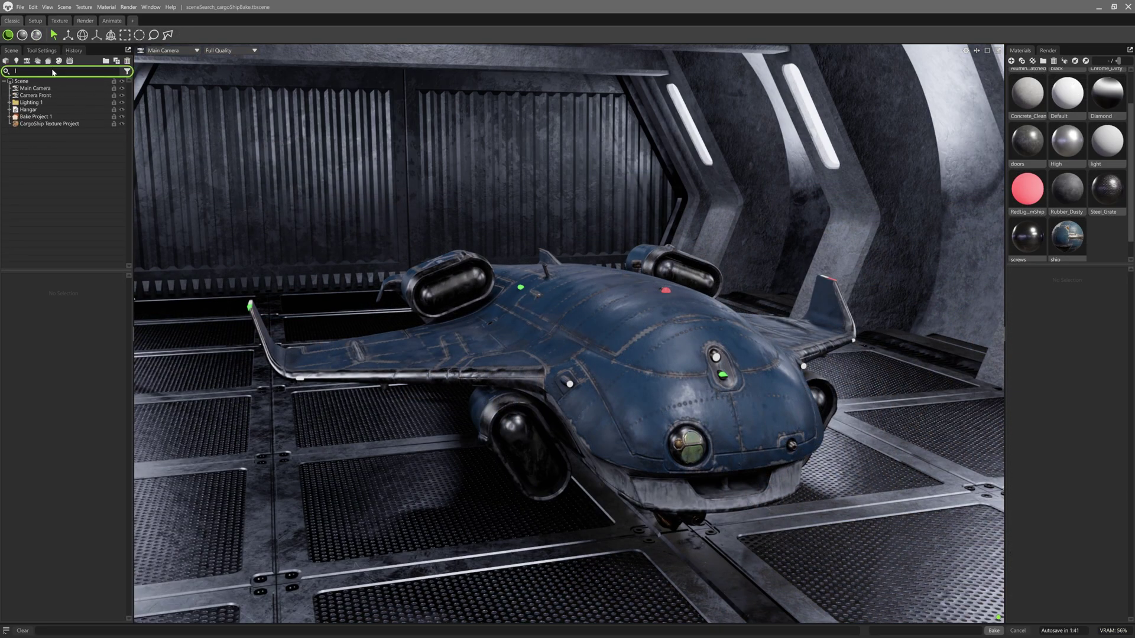
{"action": "type", "text": "camera"}
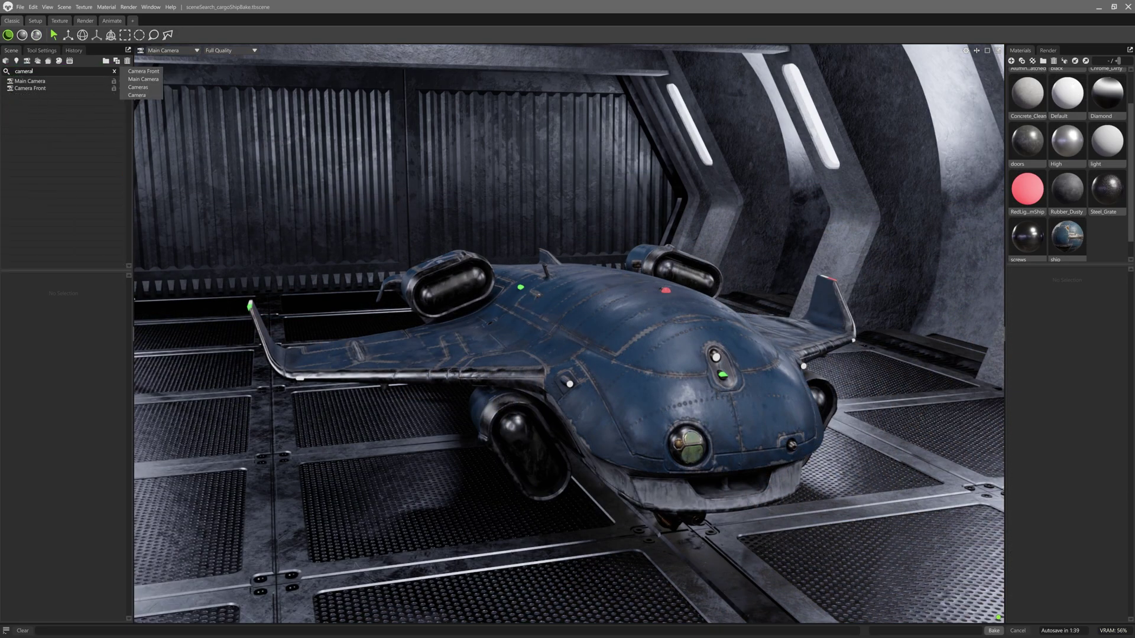
{"action": "left_click", "coordinate": [140, 88]}
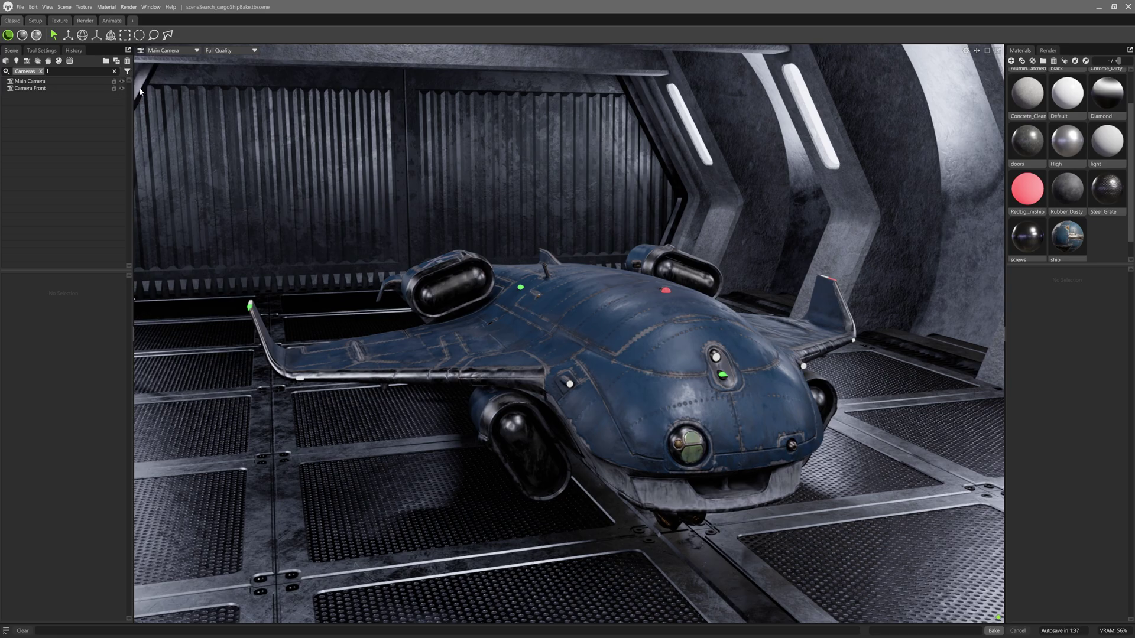
{"action": "left_click", "coordinate": [41, 72]}
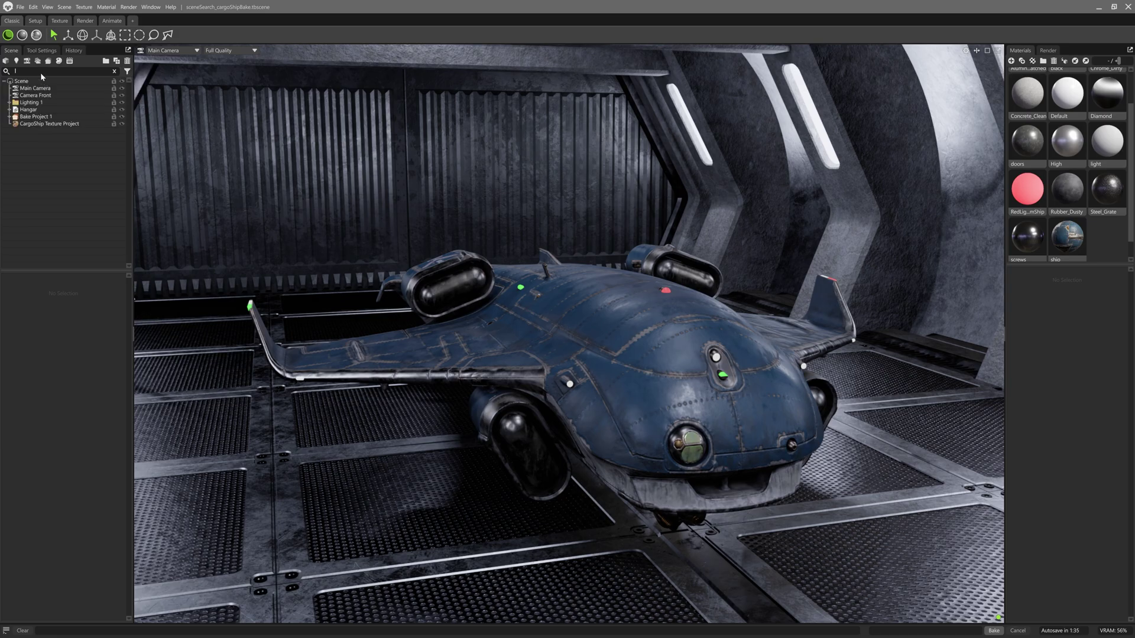
- Toggle the Light type filter on and off, then bring up the viewport camera list
{"action": "left_click", "coordinate": [128, 72]}
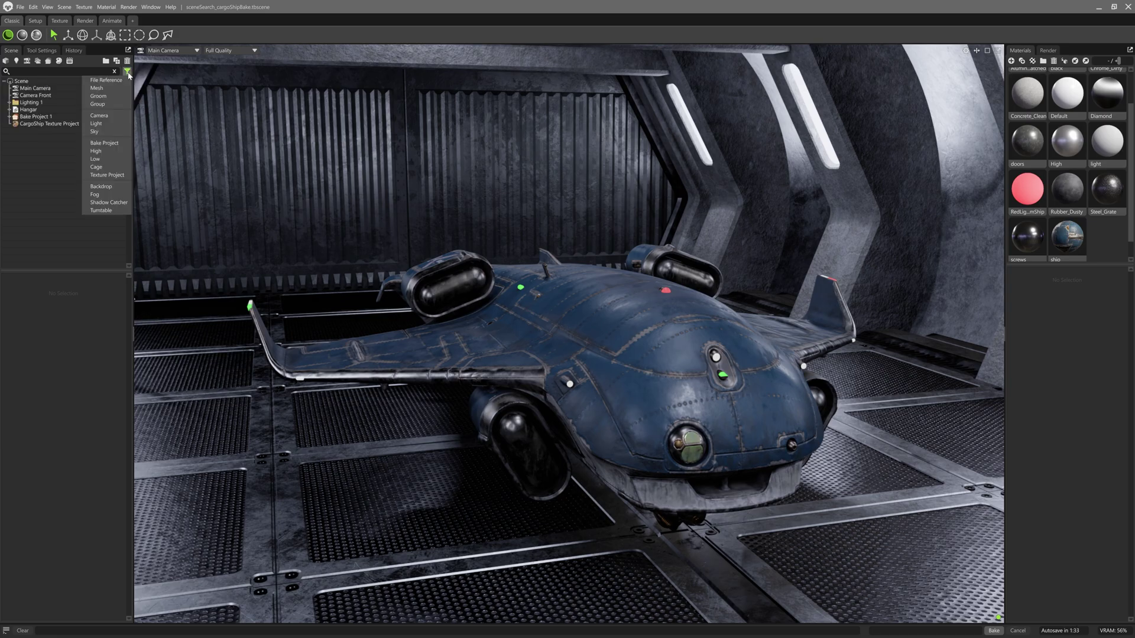
{"action": "left_click", "coordinate": [95, 123]}
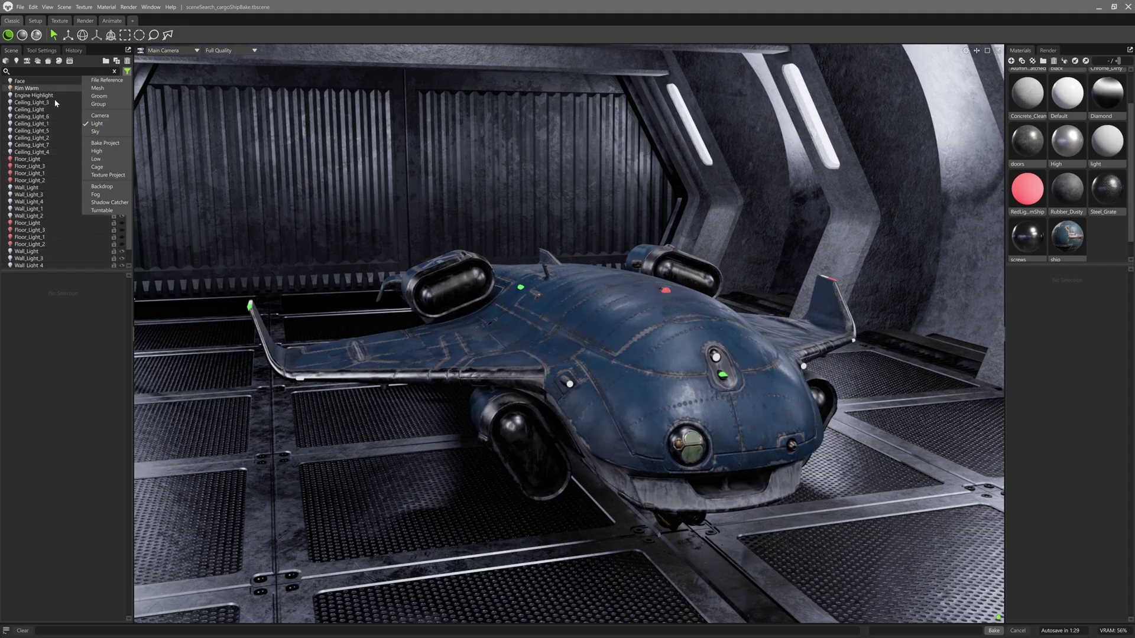
{"action": "left_click", "coordinate": [93, 124]}
{"action": "left_click", "coordinate": [129, 72]}
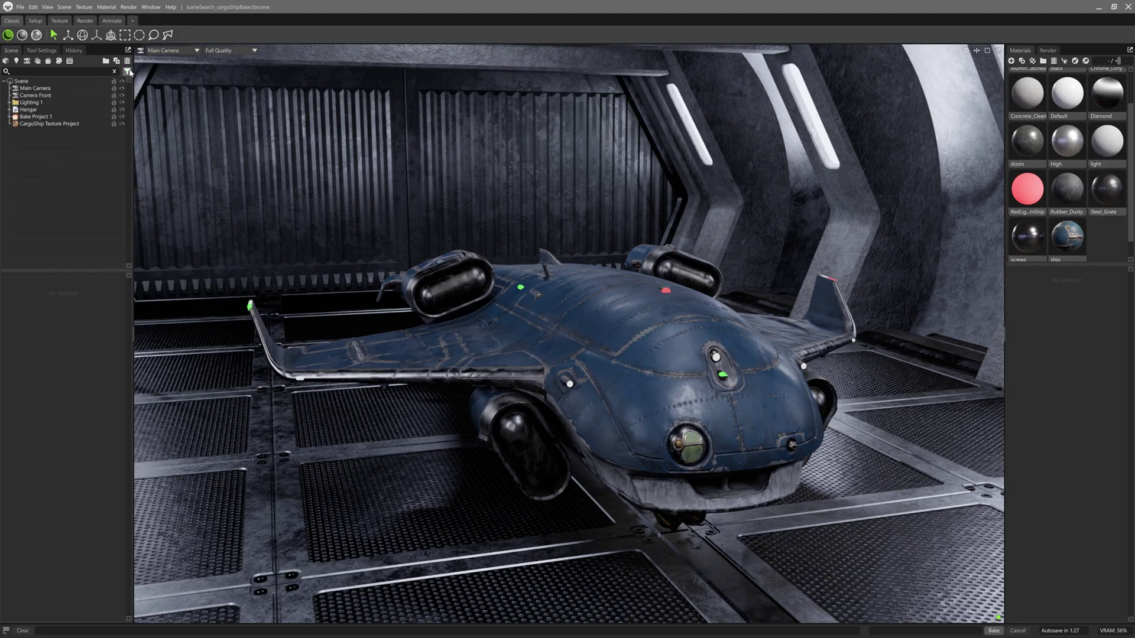
{"action": "left_click", "coordinate": [166, 51]}
- View through Camera Front and select every Wall_Light found by searching 'wall'
{"action": "mouse_move", "coordinate": [176, 63]}
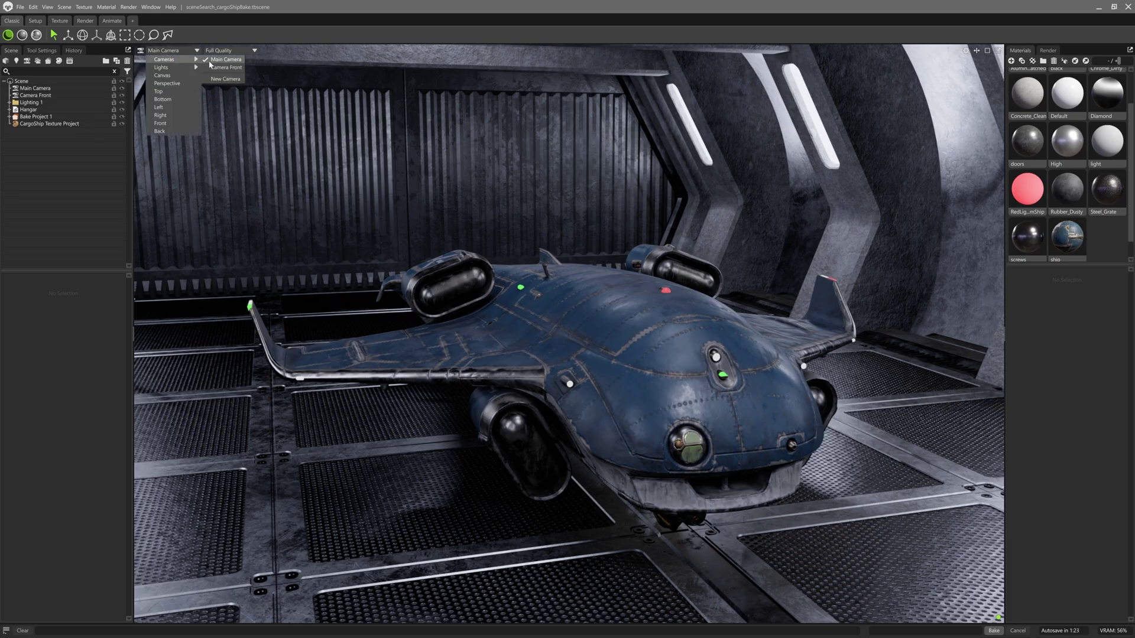
{"action": "left_click", "coordinate": [217, 65]}
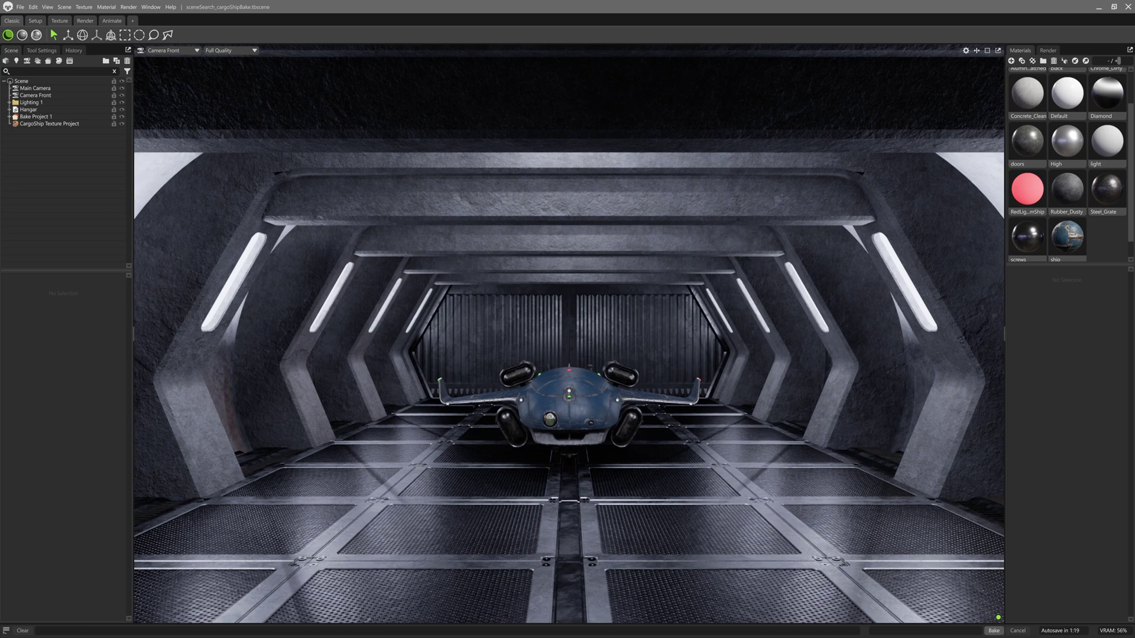
{"action": "type", "text": "wall"}
{"action": "left_click", "coordinate": [88, 80]}
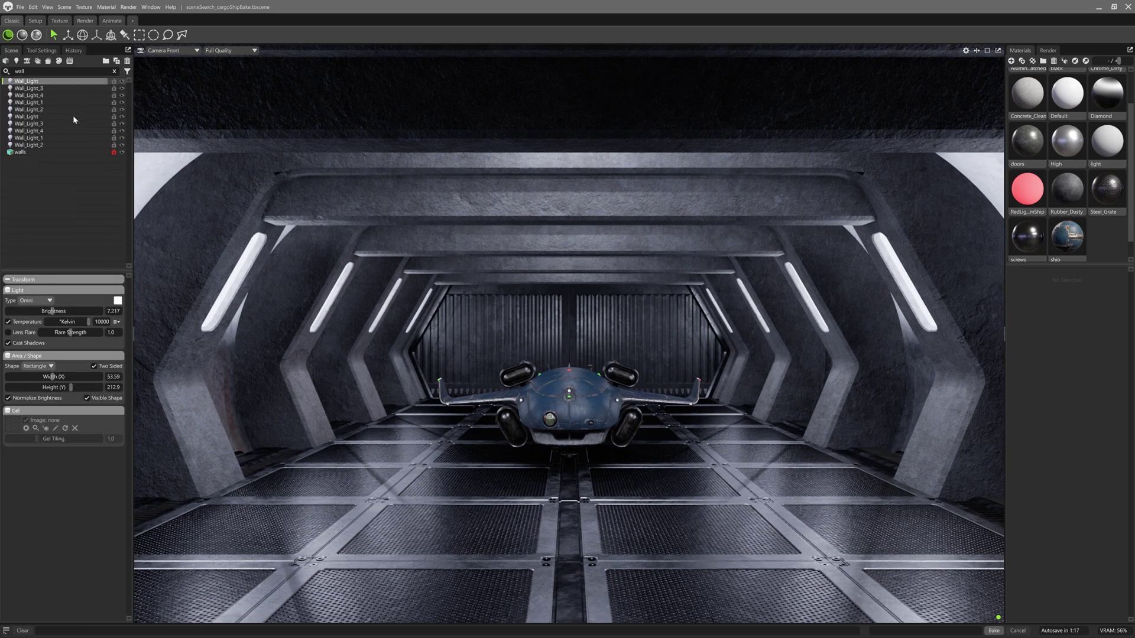
{"action": "left_click", "coordinate": [52, 144], "text": "shift"}
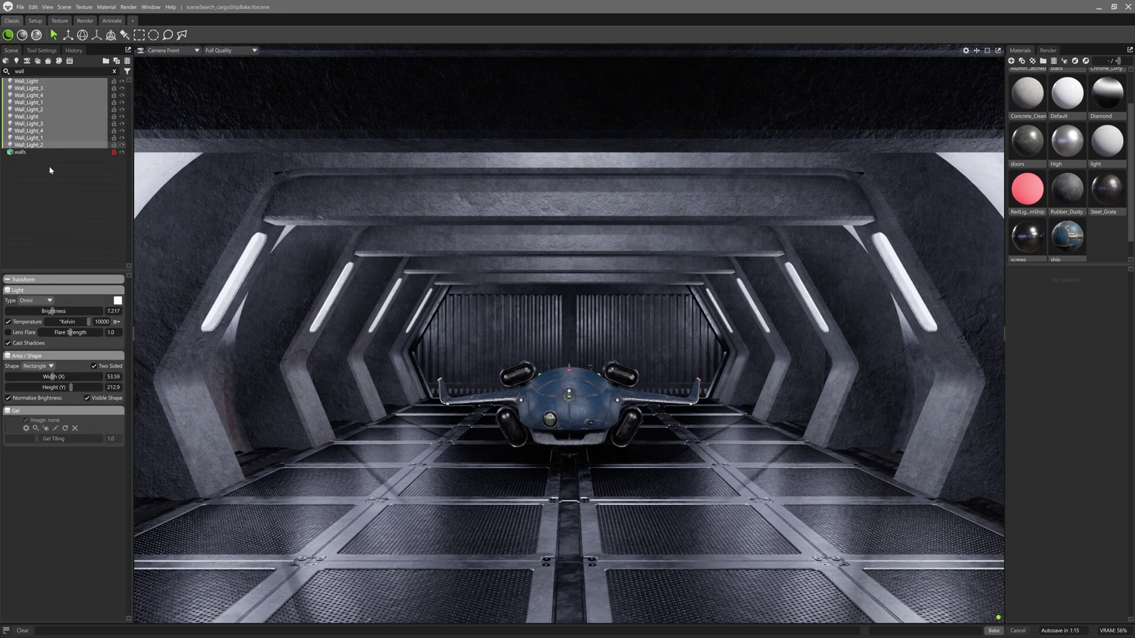
- Set the wall lights' brightness to 7.5 and colour them red
{"action": "left_click", "coordinate": [54, 311]}
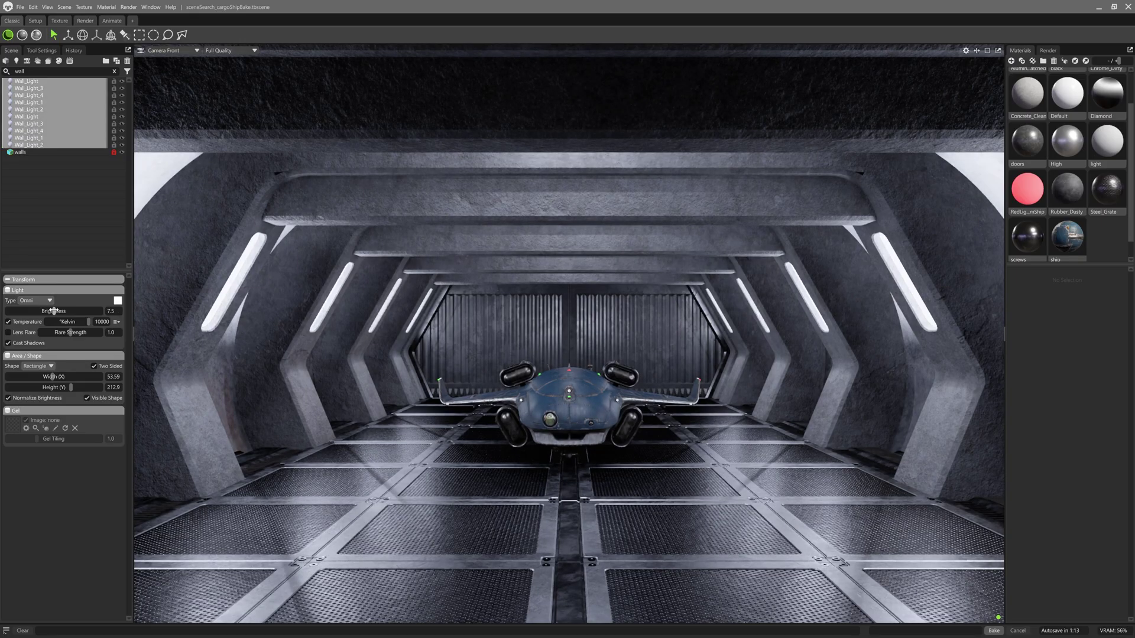
{"action": "left_click", "coordinate": [117, 301]}
{"action": "left_click_drag", "start_coordinate": [538, 252], "coordinate": [852, 76]}
{"action": "left_click", "coordinate": [982, 154]}
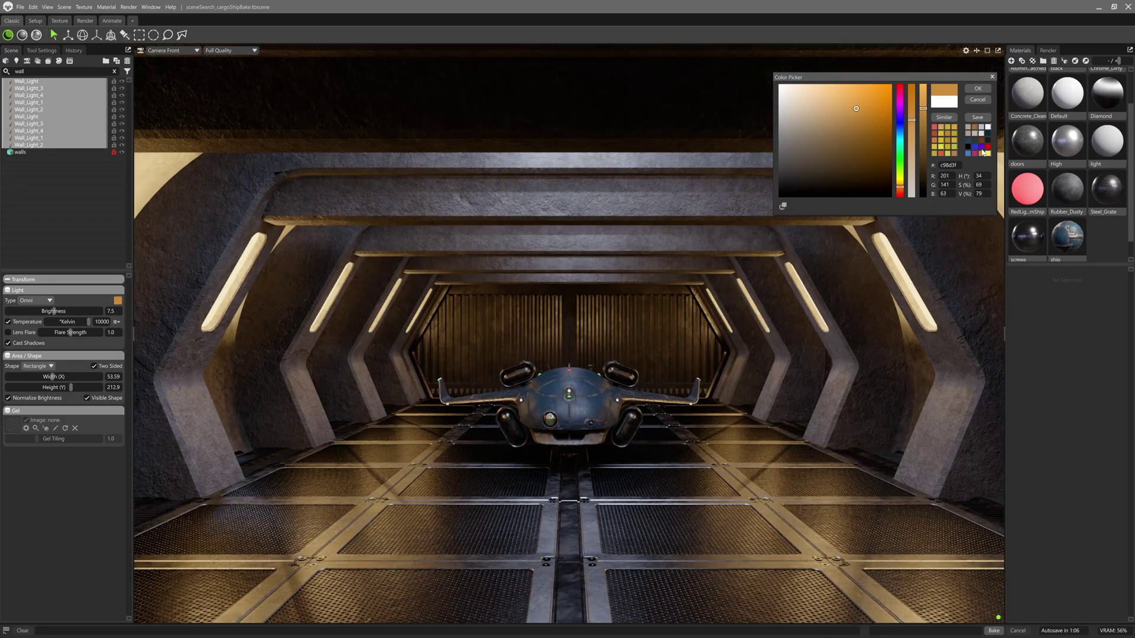
{"action": "left_click", "coordinate": [982, 148]}
{"action": "left_click", "coordinate": [988, 148]}
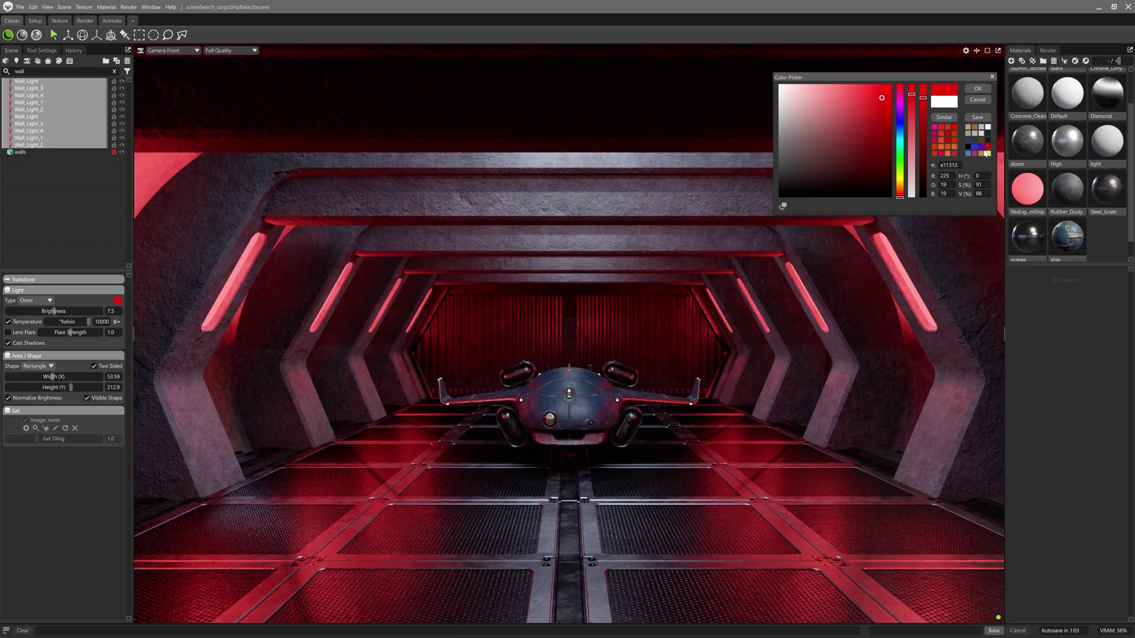
{"action": "left_click", "coordinate": [985, 152]}
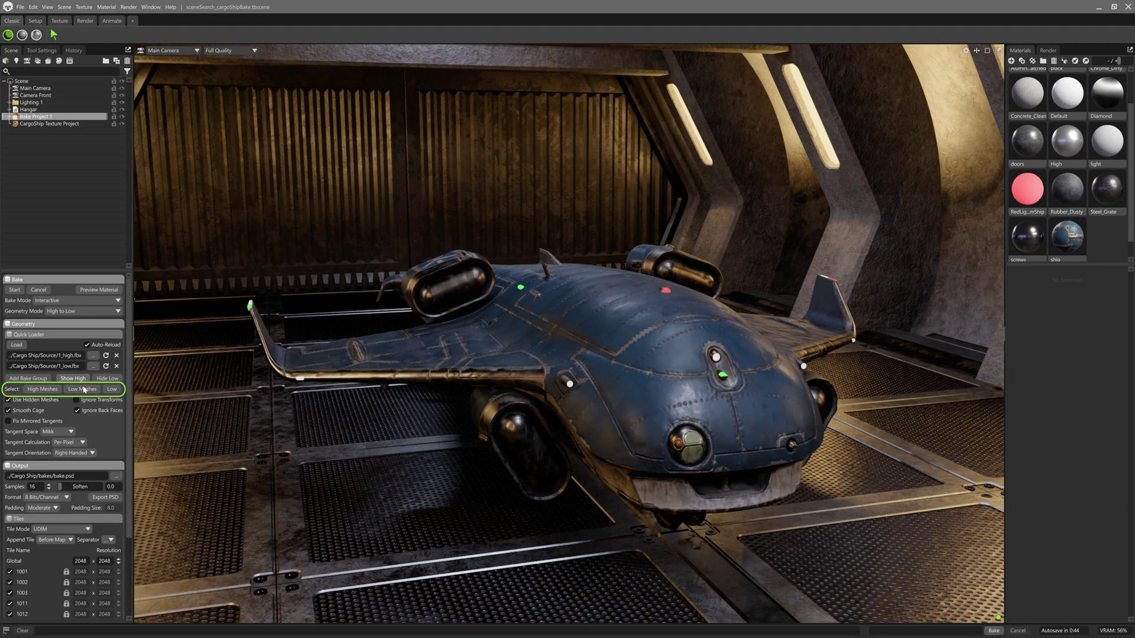
- Select Bake Project 1's low meshes and adjust Cage Opacity to preview the cage
{"action": "left_click", "coordinate": [117, 389]}
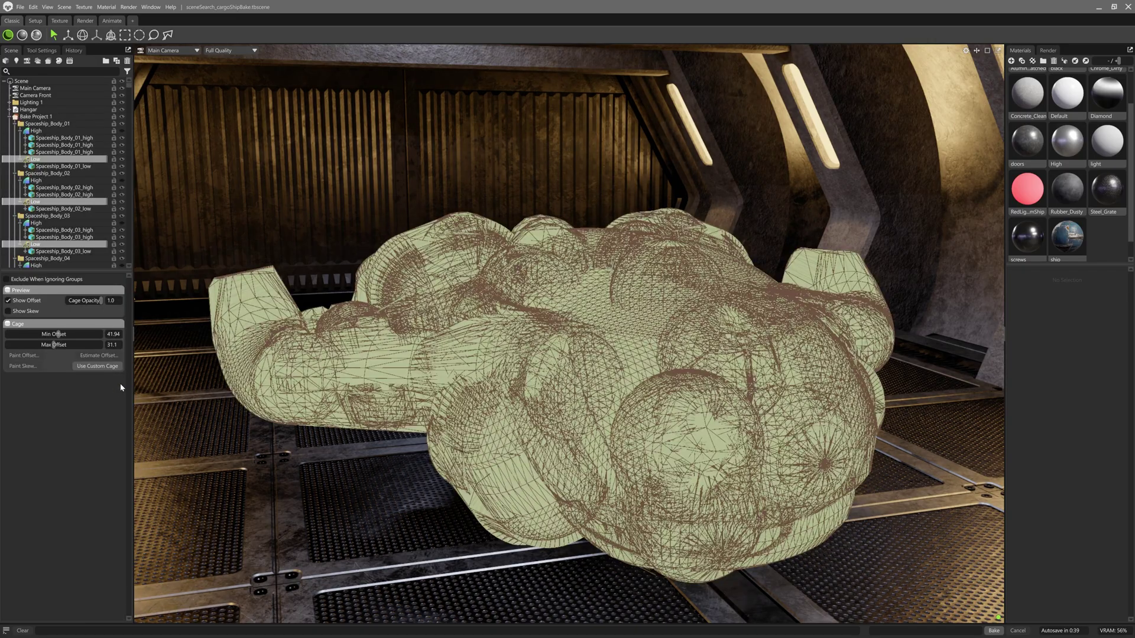
{"action": "left_click_drag", "start_coordinate": [99, 300], "coordinate": [26, 344]}
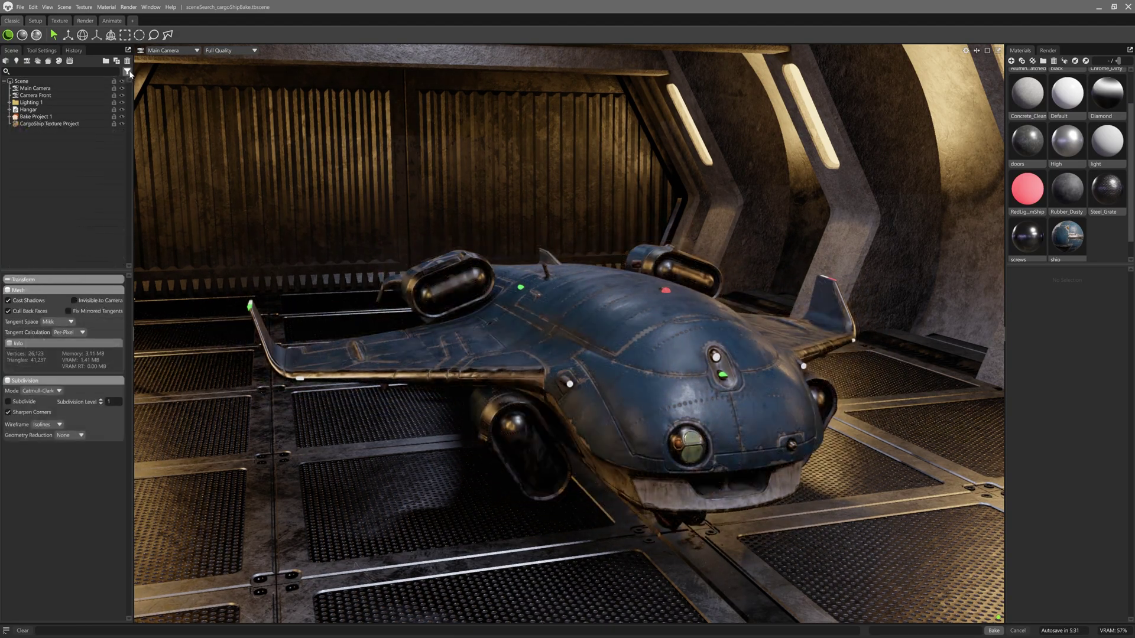
- Filter to meshes, search 'low', select Spaceship_Body 01–22, and subdivide them to level 2
{"action": "left_click", "coordinate": [128, 74]}
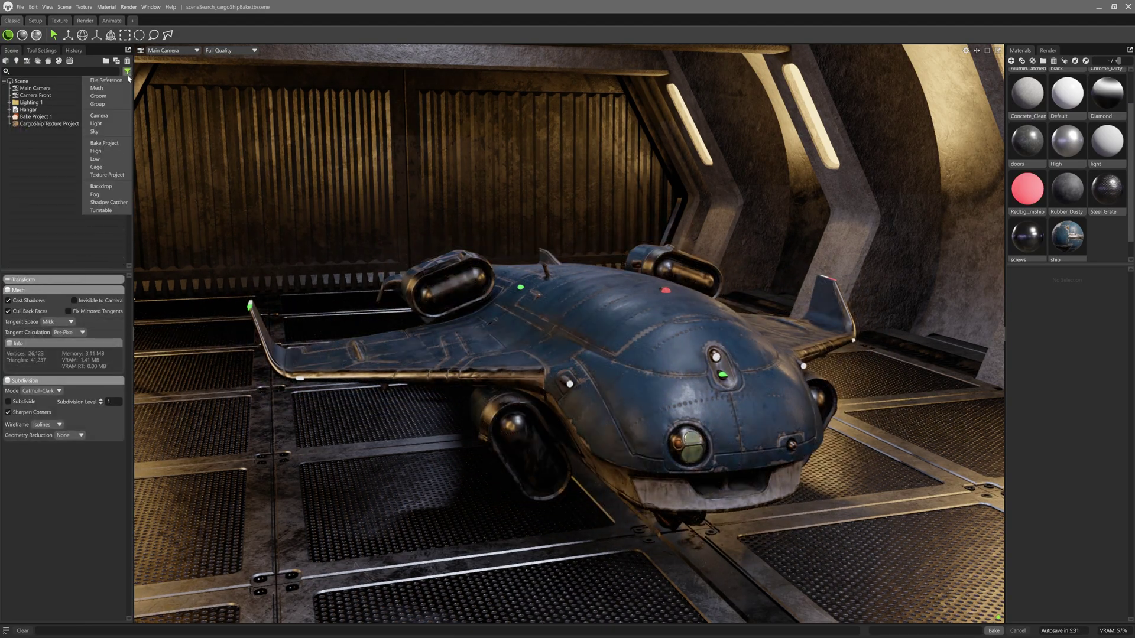
{"action": "left_click", "coordinate": [119, 143]}
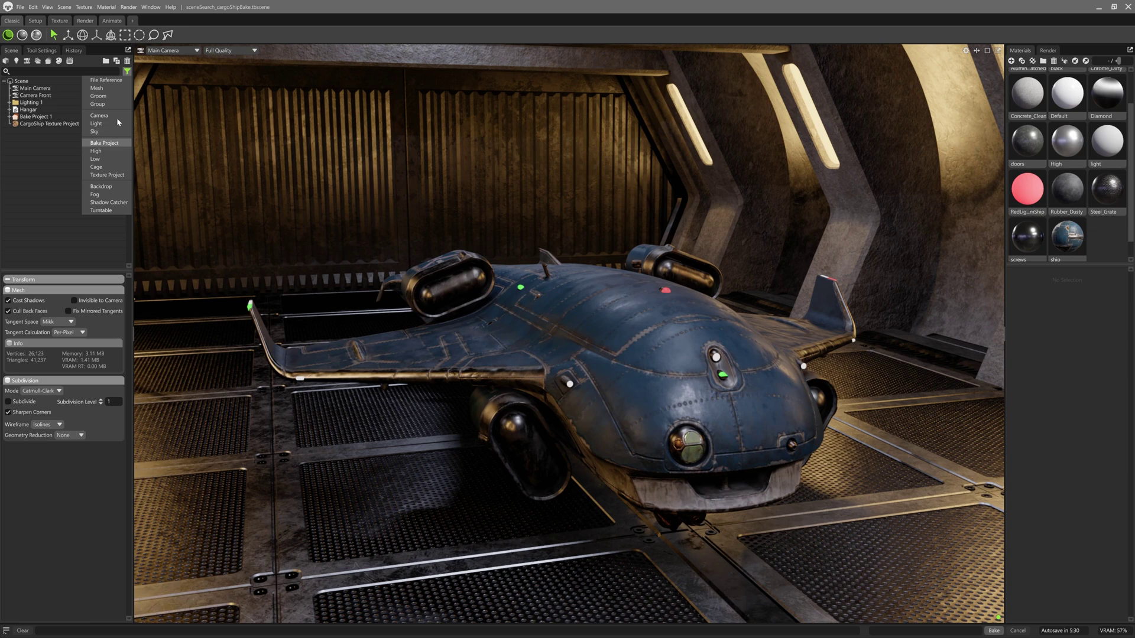
{"action": "left_click", "coordinate": [97, 88]}
{"action": "type", "text": "low"}
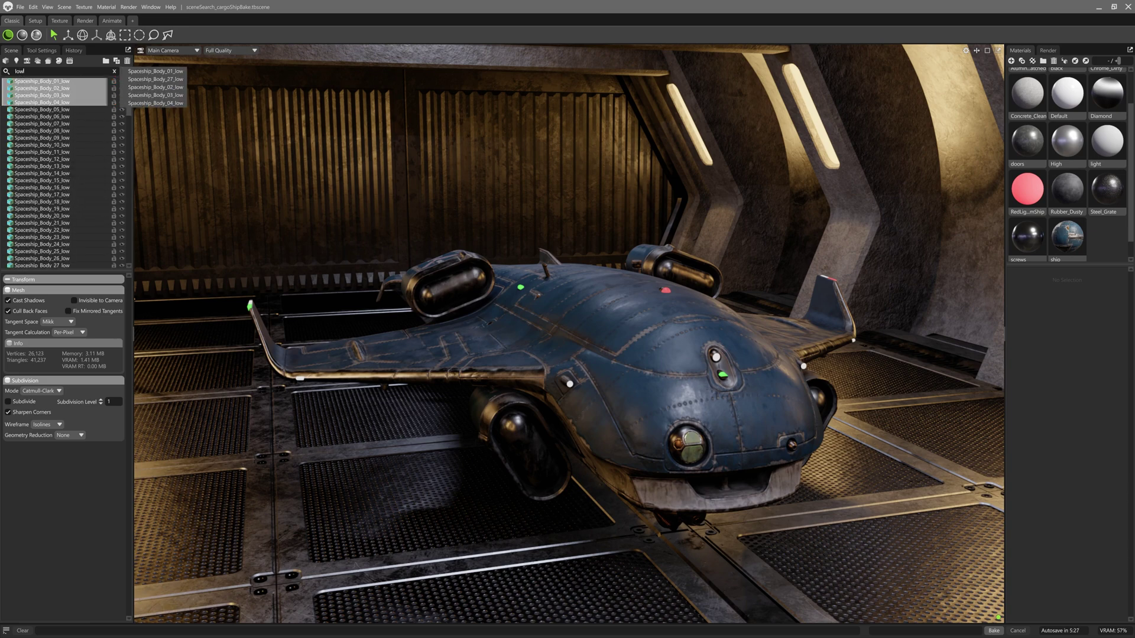
{"action": "left_click", "coordinate": [44, 84]}
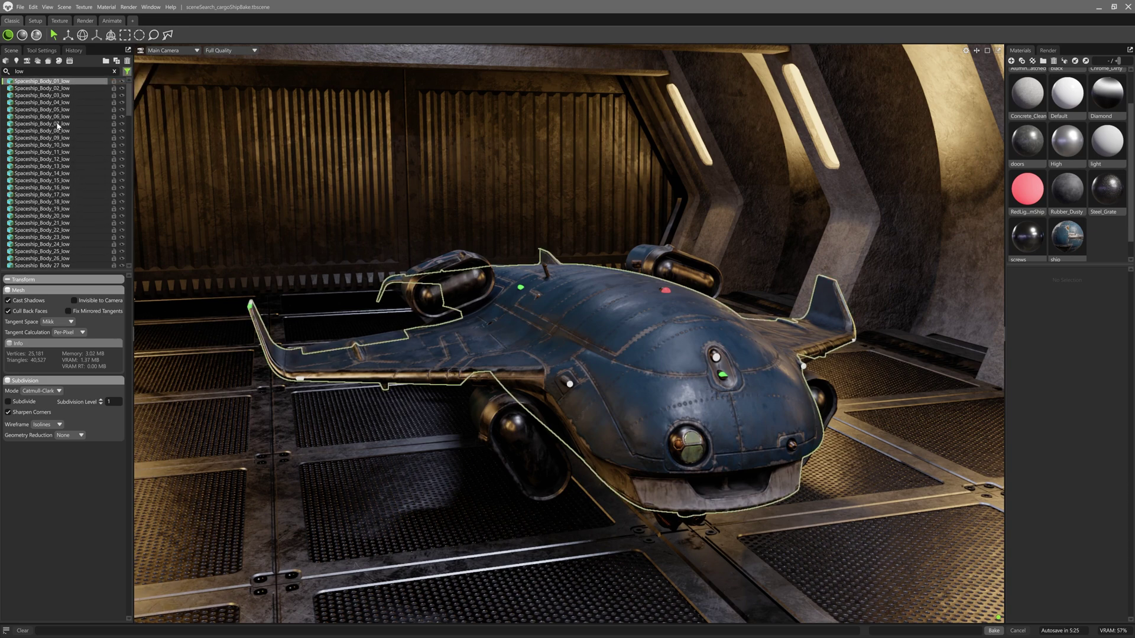
{"action": "left_click", "coordinate": [76, 230], "text": "shift"}
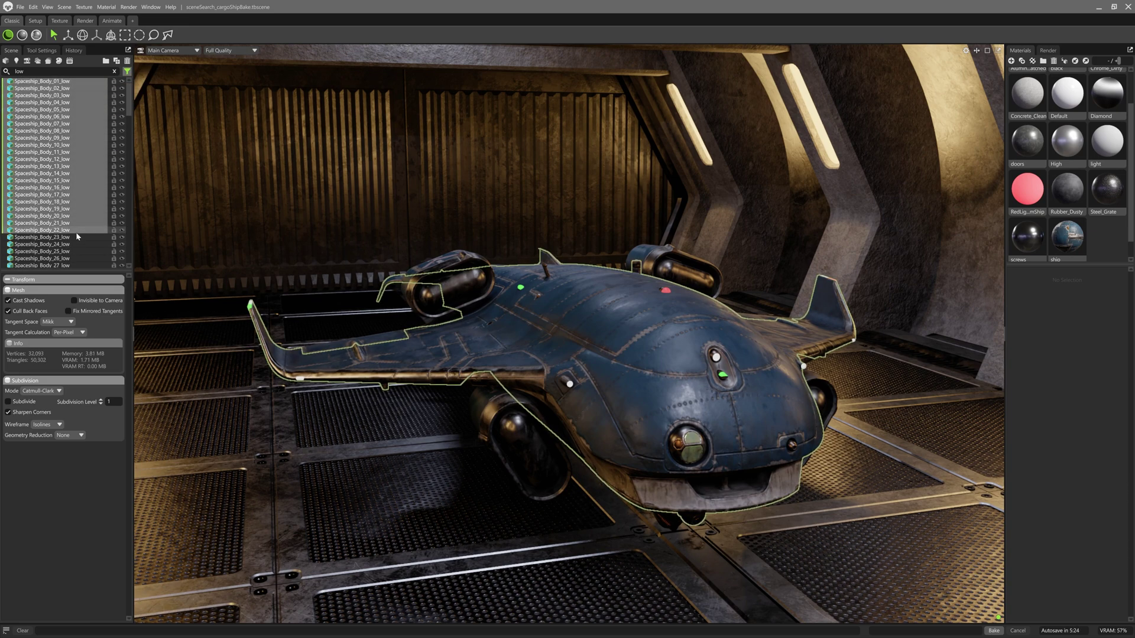
{"action": "left_click", "coordinate": [18, 404]}
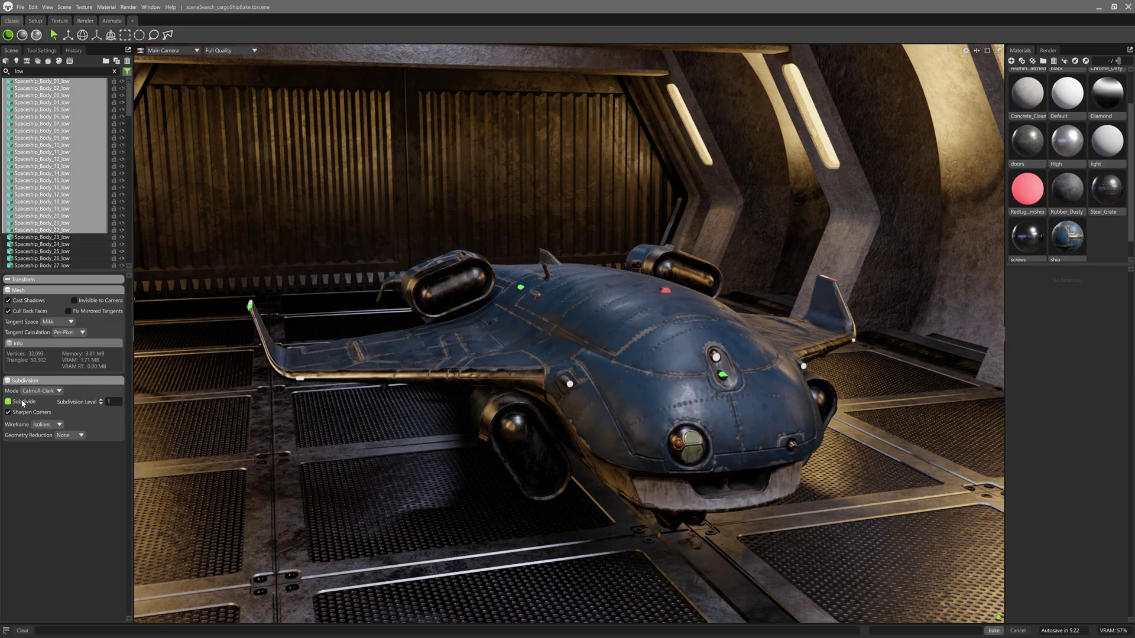
{"action": "left_click", "coordinate": [103, 409]}
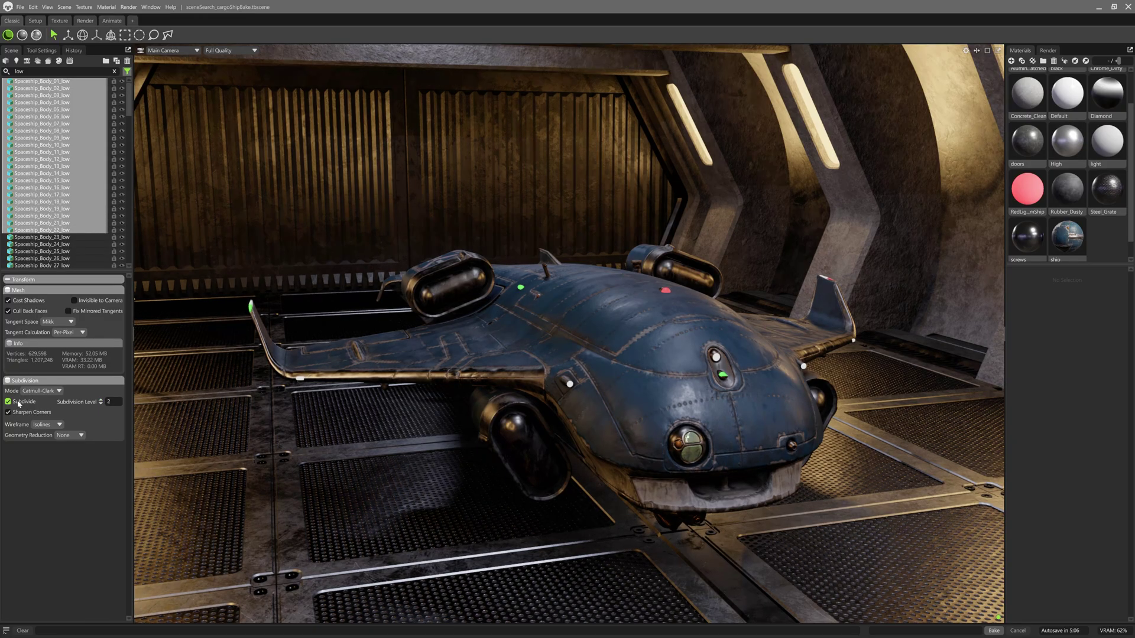
- Clear the 'low' search, the Mesh filter and the selection
{"action": "left_click", "coordinate": [114, 72]}
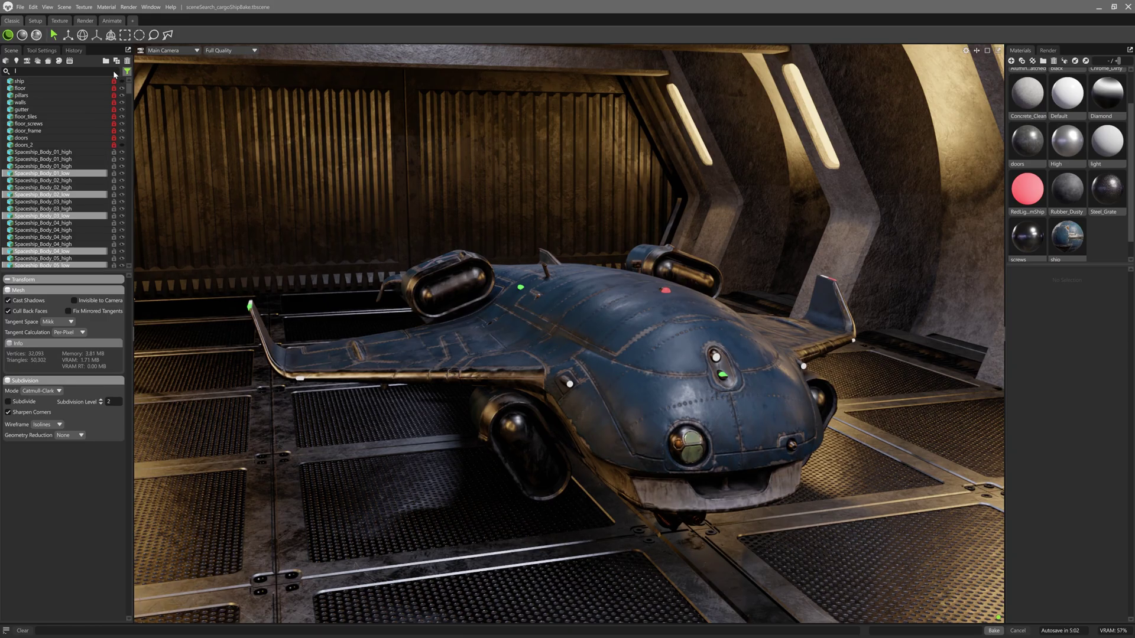
{"action": "left_click", "coordinate": [126, 71]}
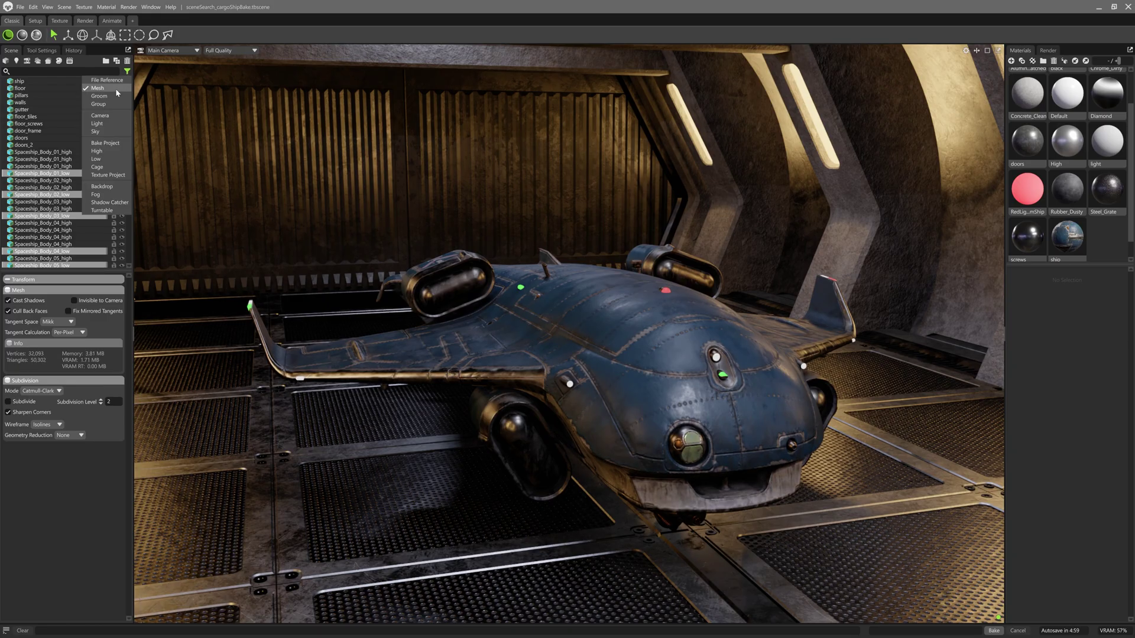
{"action": "left_click", "coordinate": [23, 107]}
{"action": "left_click", "coordinate": [9, 117]}
{"action": "left_click", "coordinate": [20, 147]}
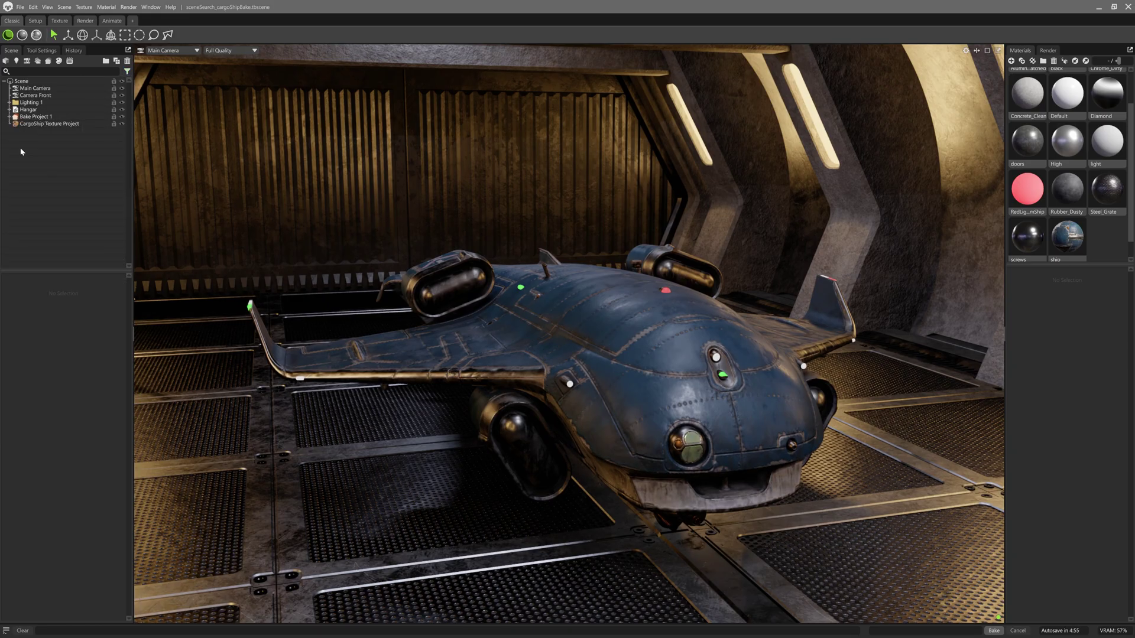